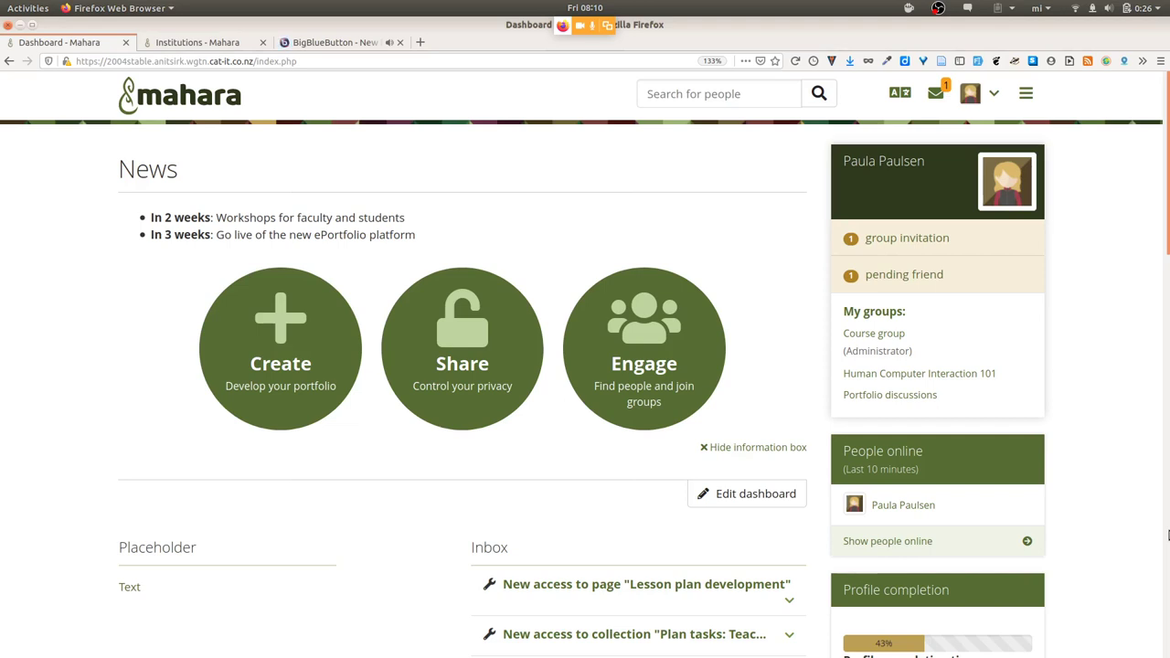
Open the account preferences and examine the language choices offered in the general account options.
click(901, 97)
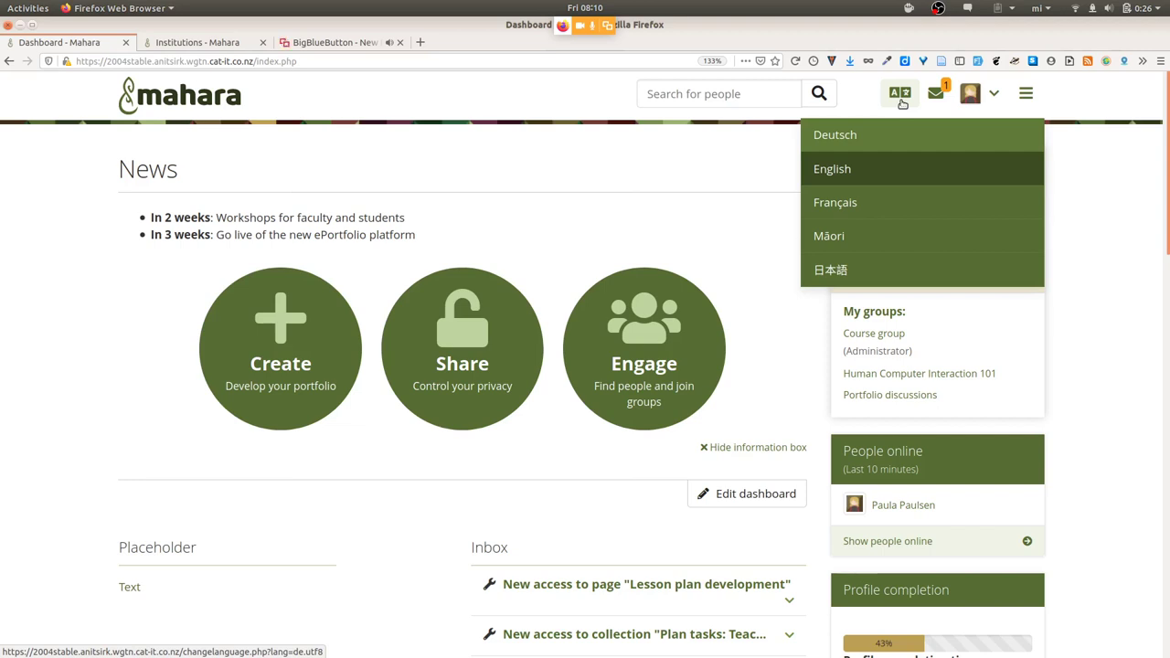
click(994, 94)
click(938, 237)
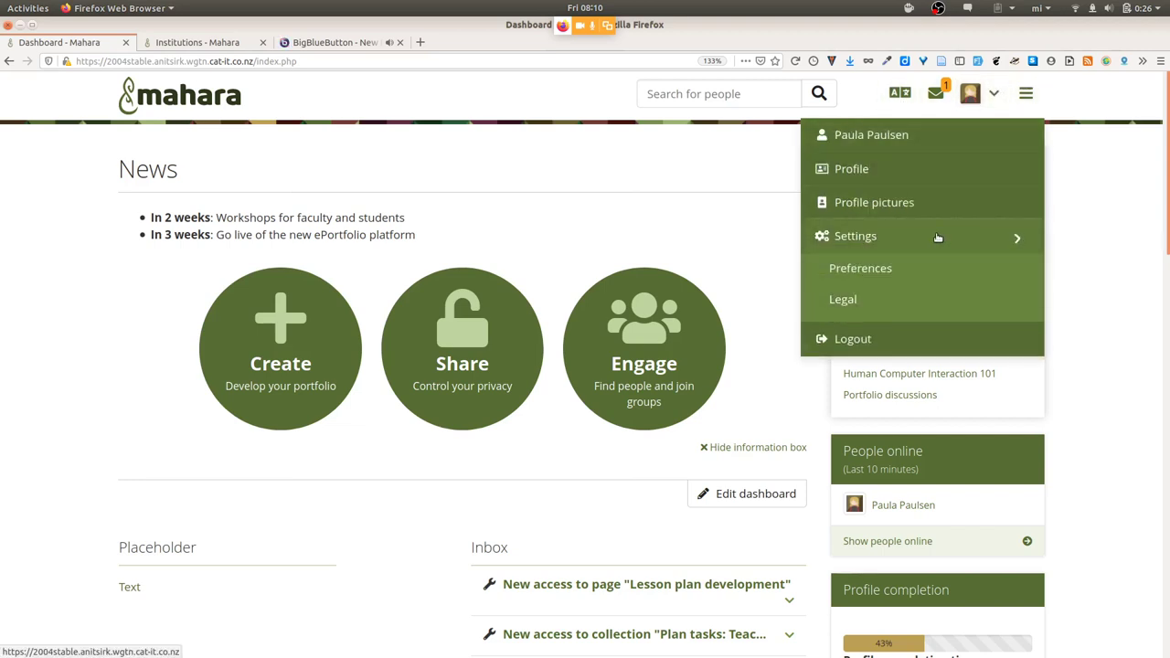
click(895, 268)
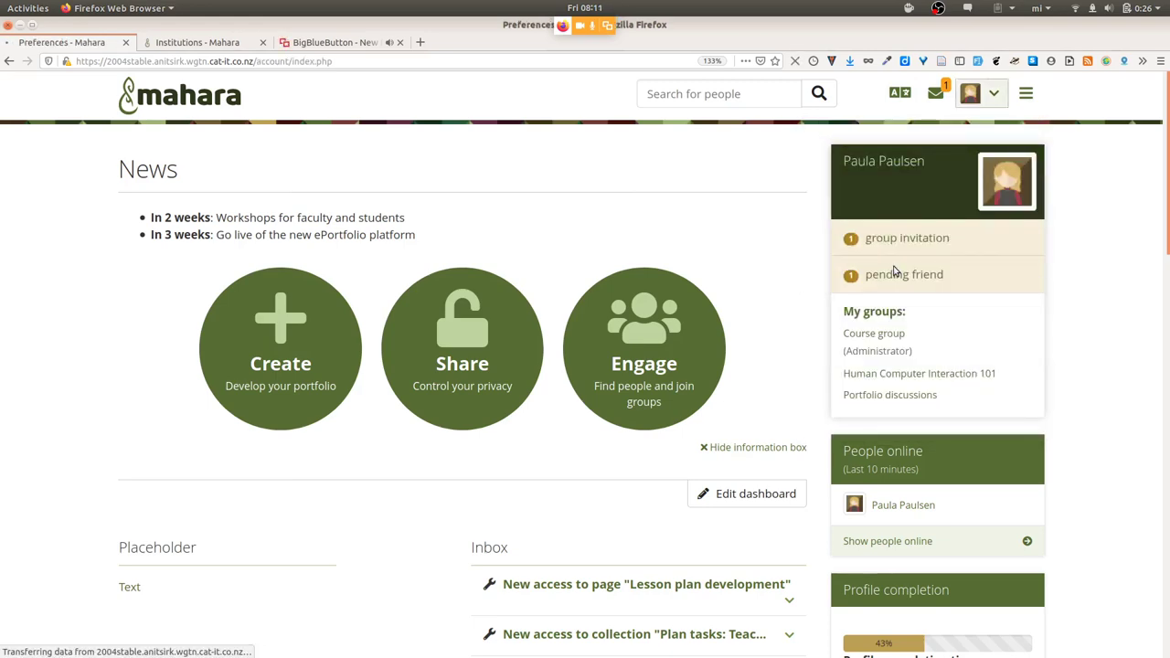
scroll(775, 423, down, 10)
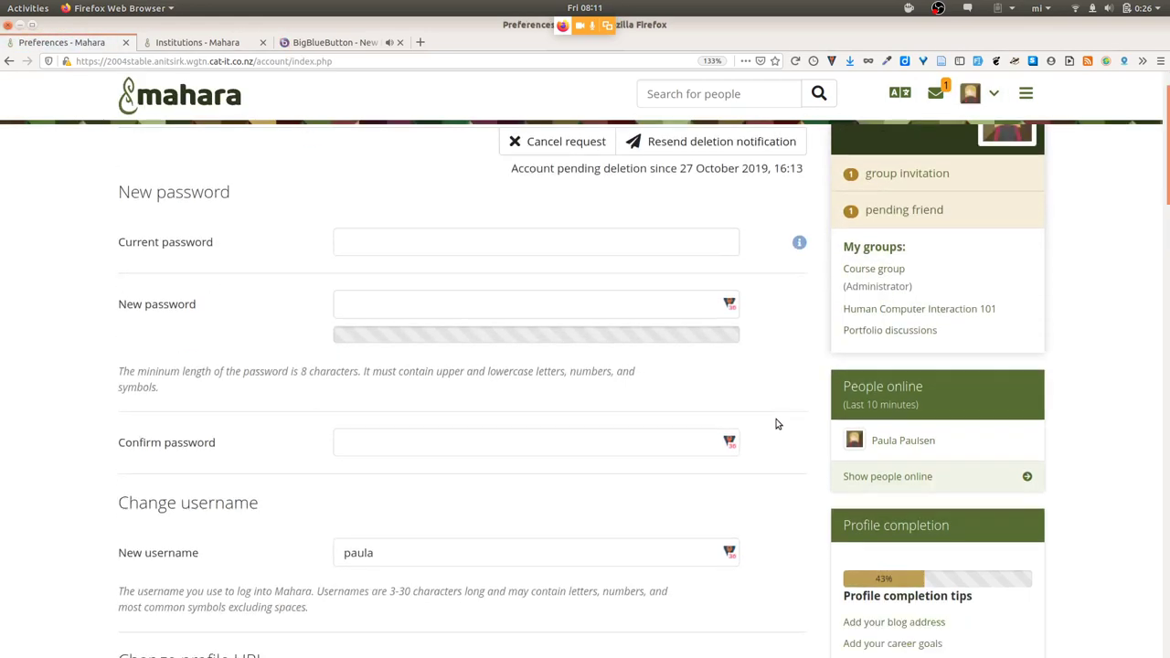
scroll(775, 423, down, 5)
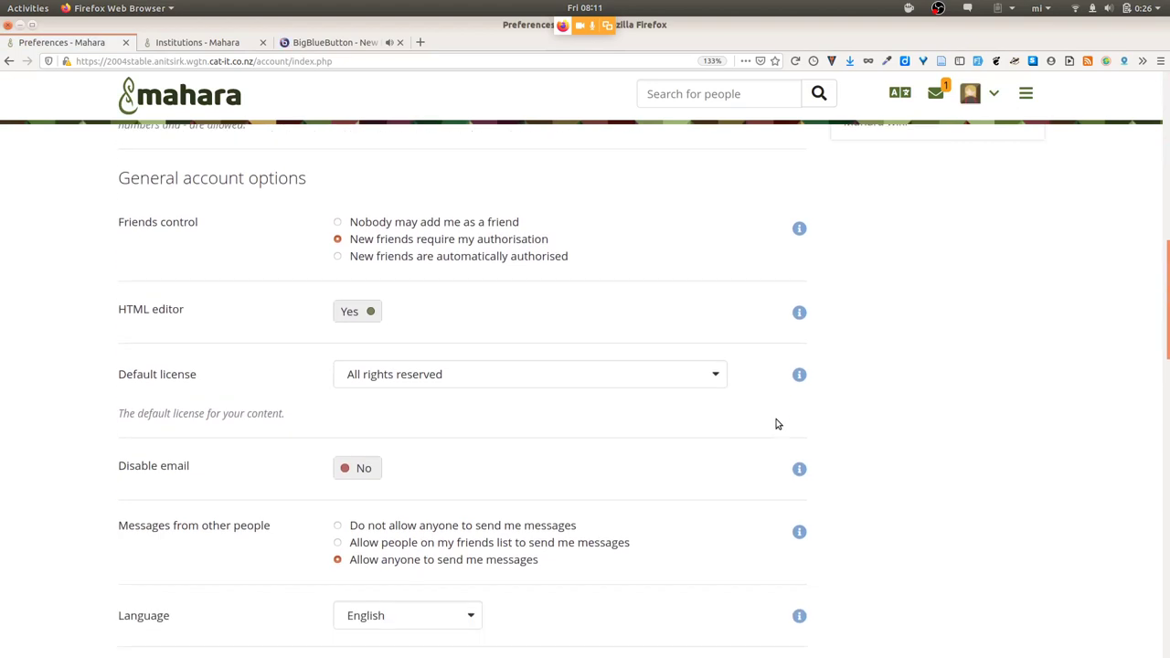
scroll(775, 423, down, 2)
click(470, 374)
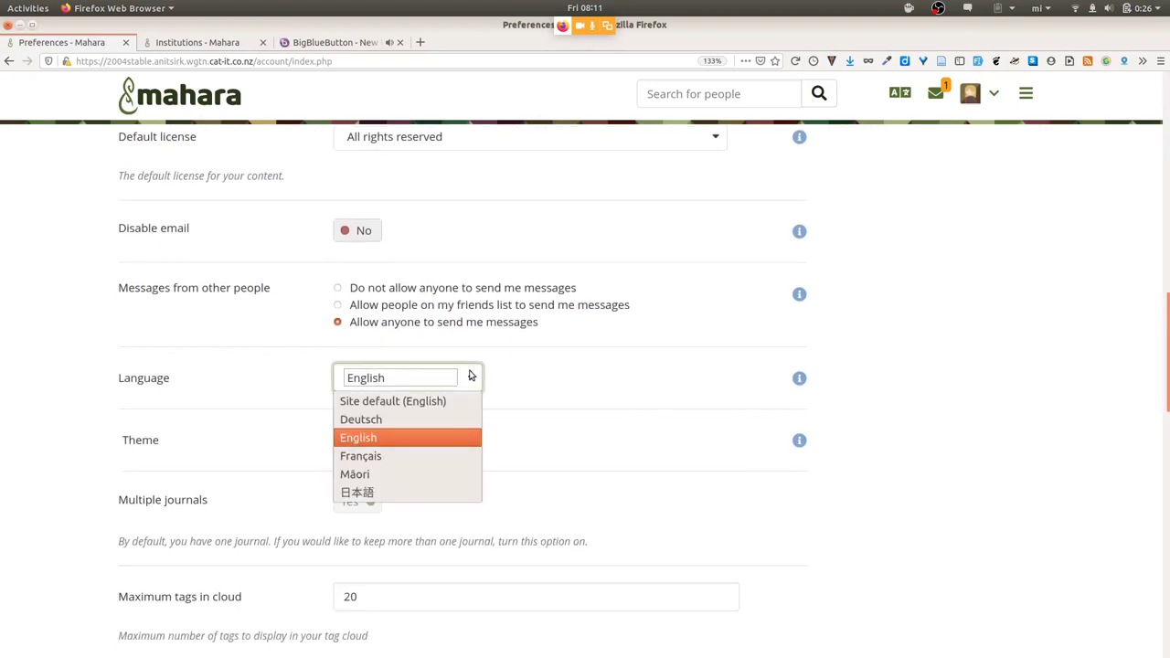
key(Escape)
Preview the interface in Français, Māori and 日本語, and switch it back to English.
click(899, 93)
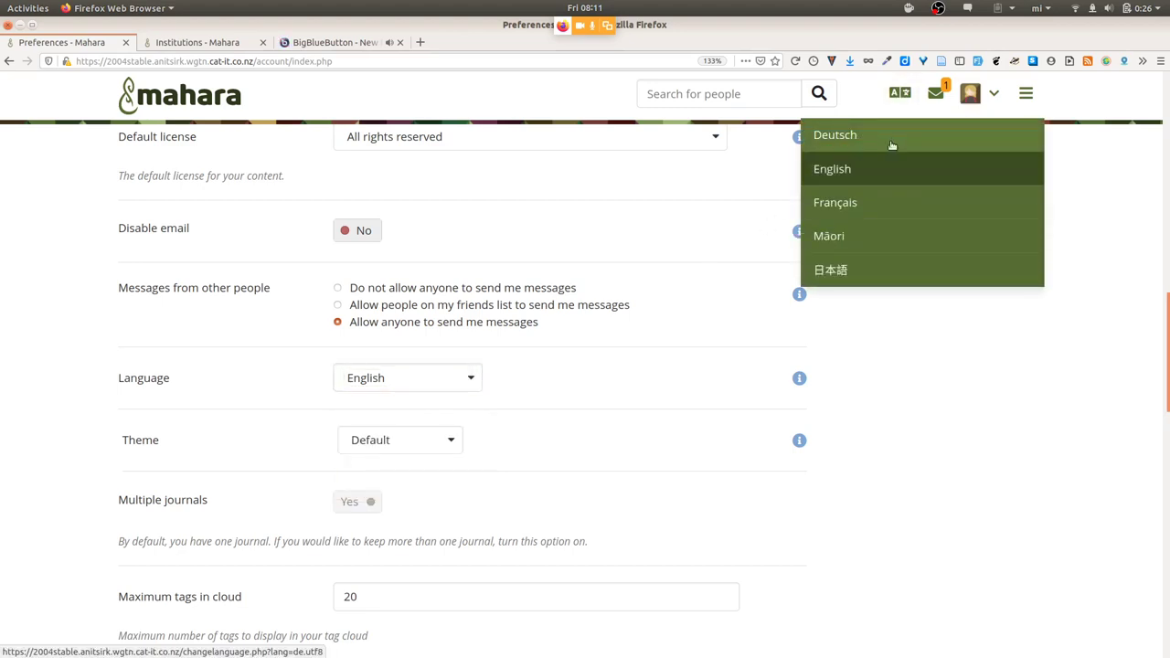
click(883, 200)
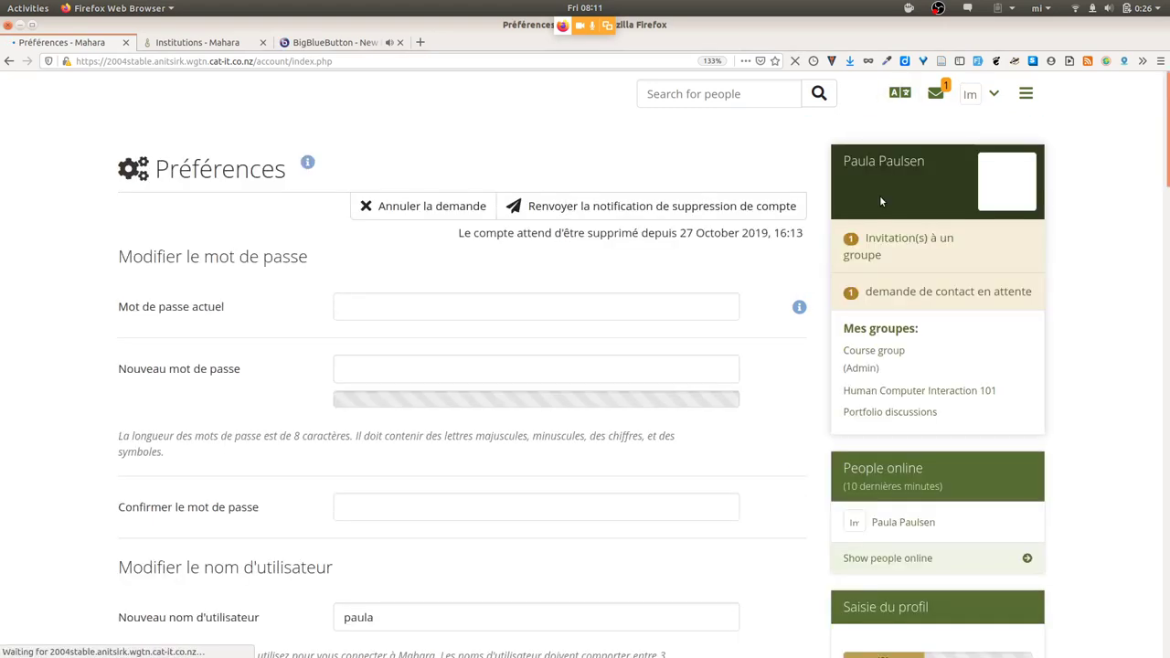
click(901, 98)
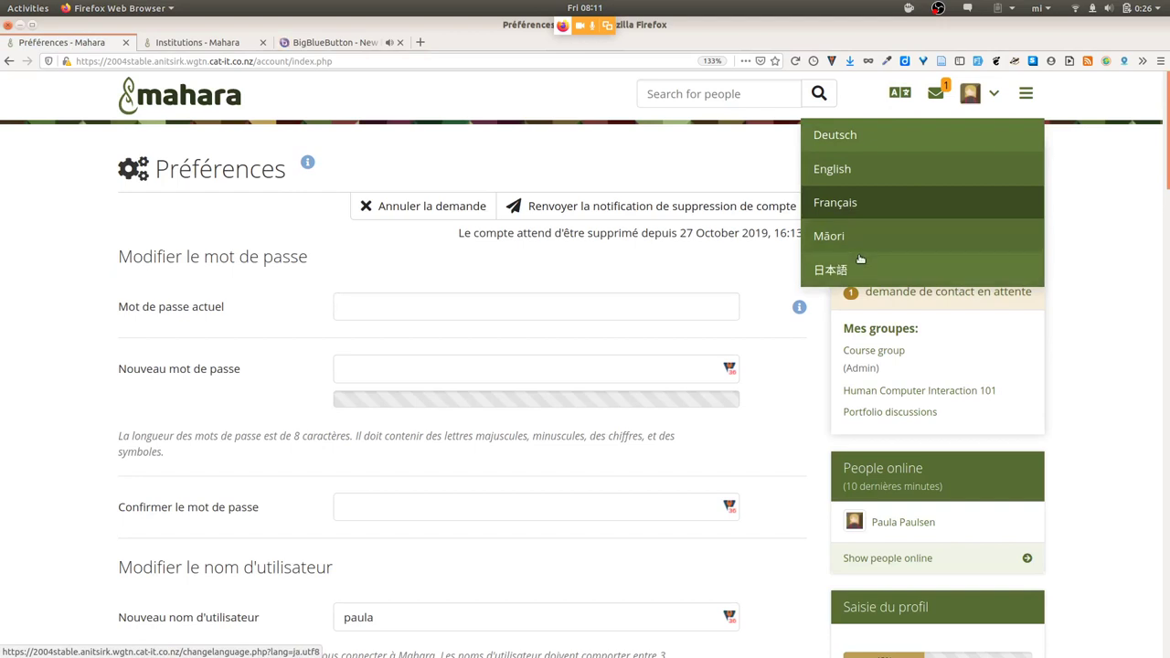
click(859, 235)
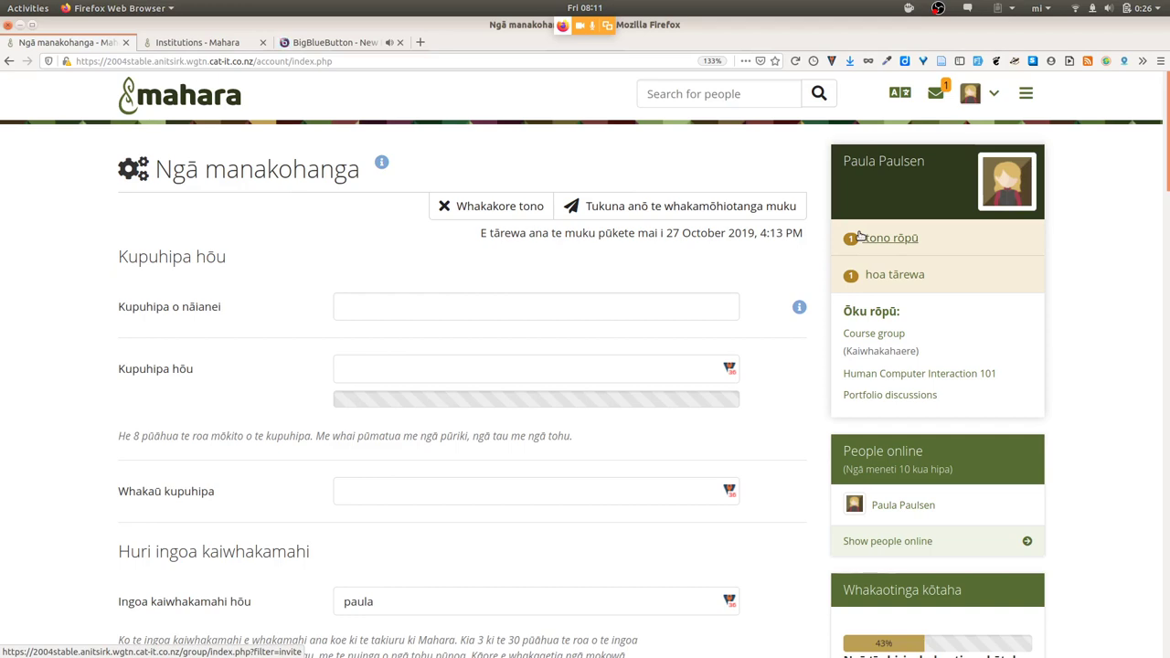
click(905, 95)
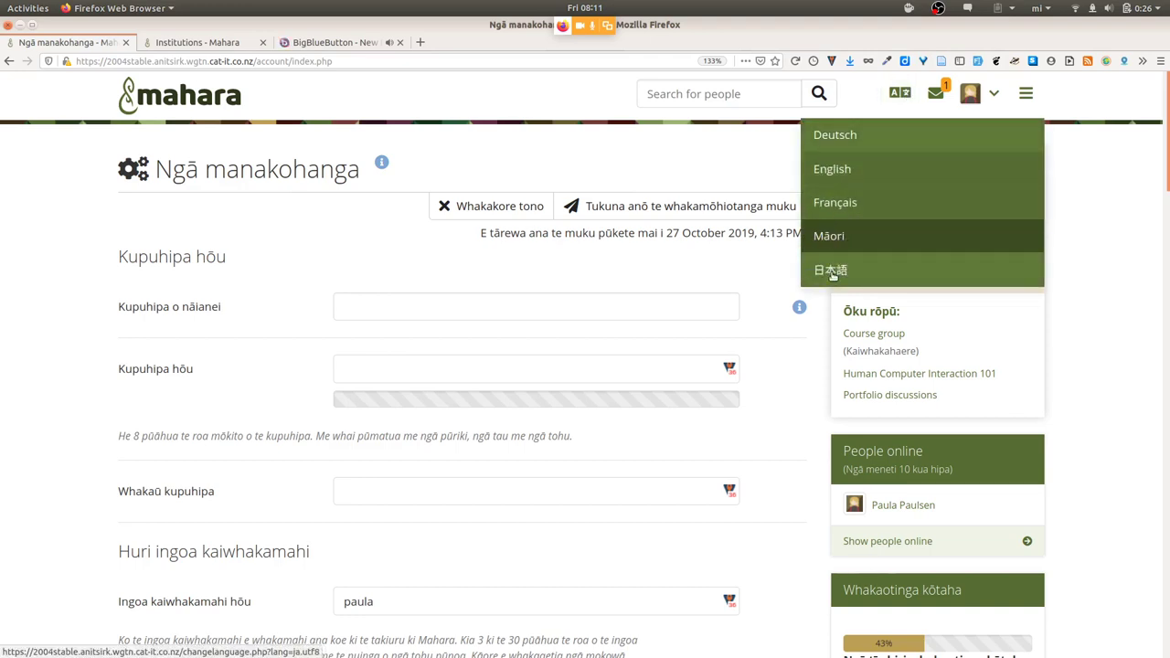
click(832, 271)
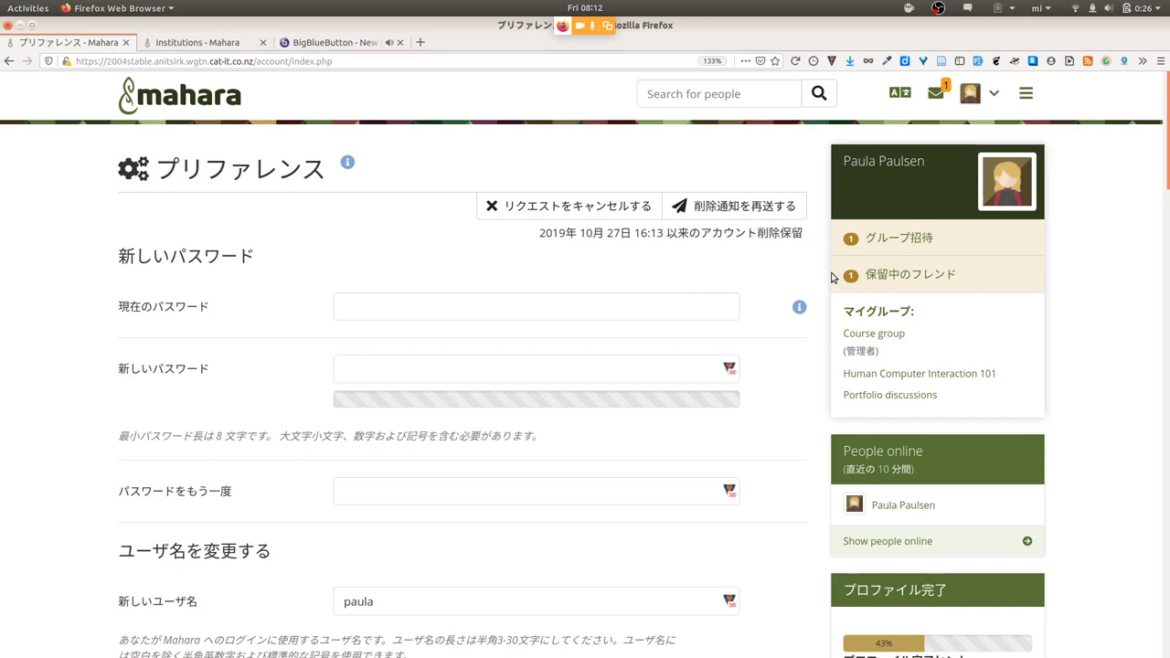
click(899, 93)
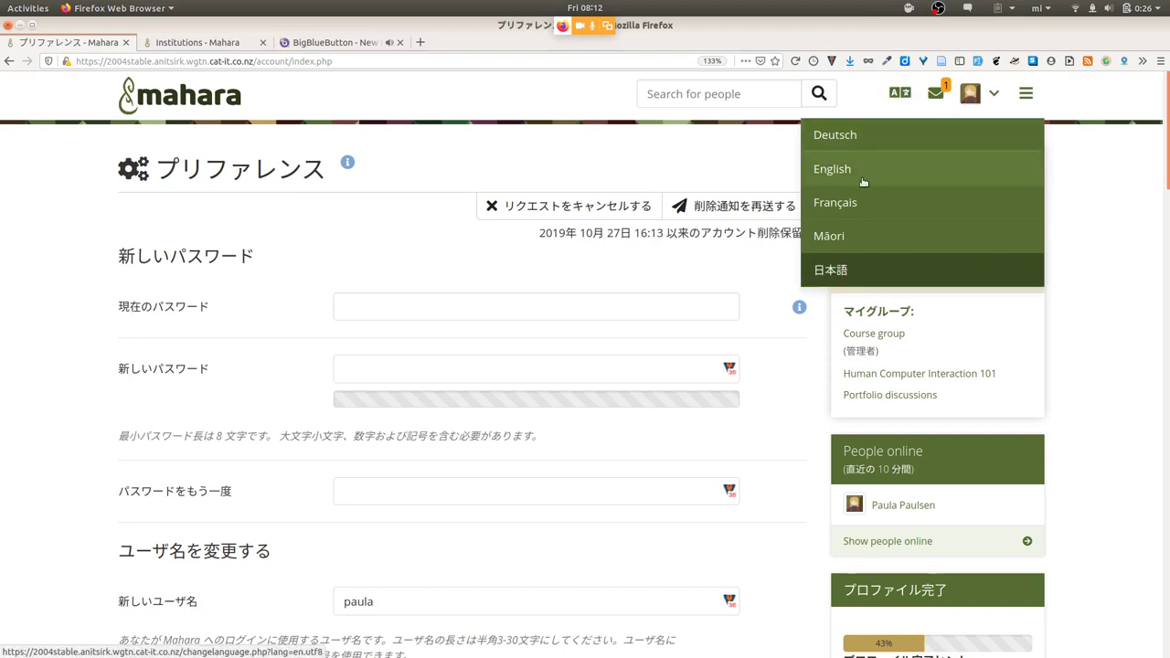
click(861, 177)
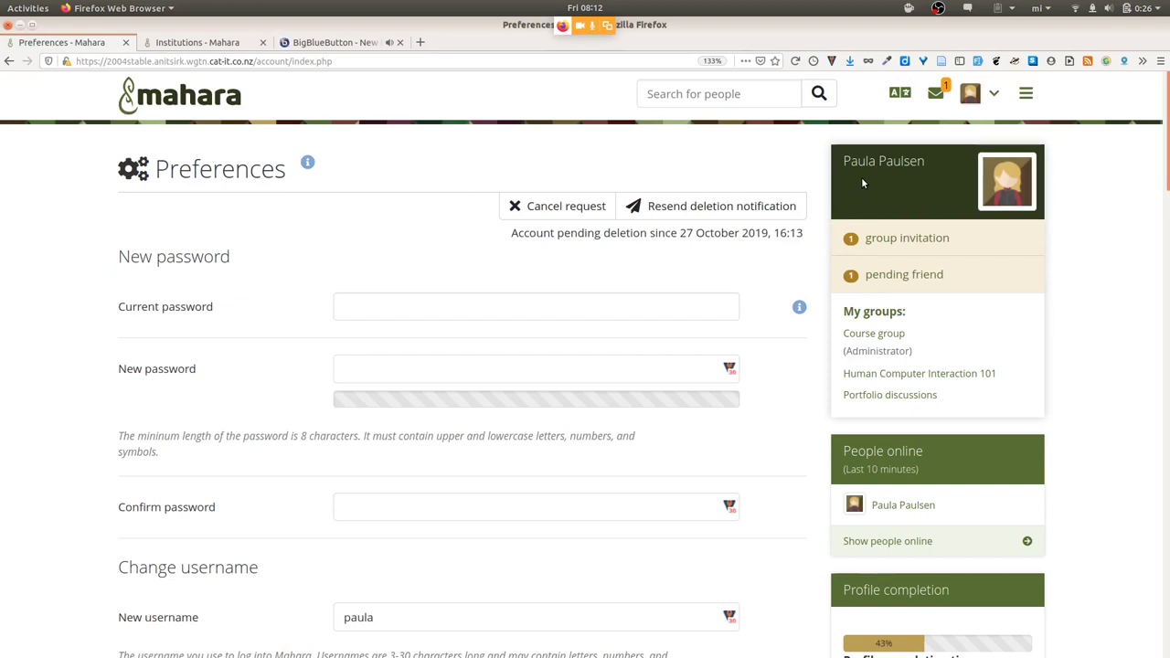
Open the access settings for the collection named "Collection" from the Shared by me overview.
click(1027, 91)
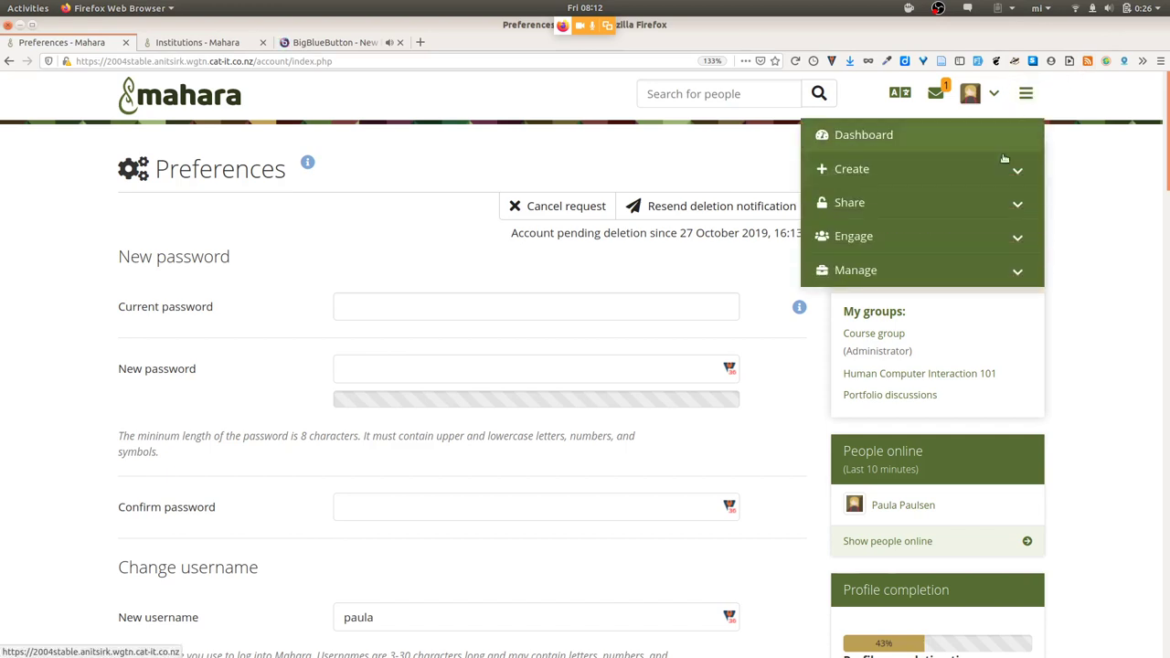
click(977, 199)
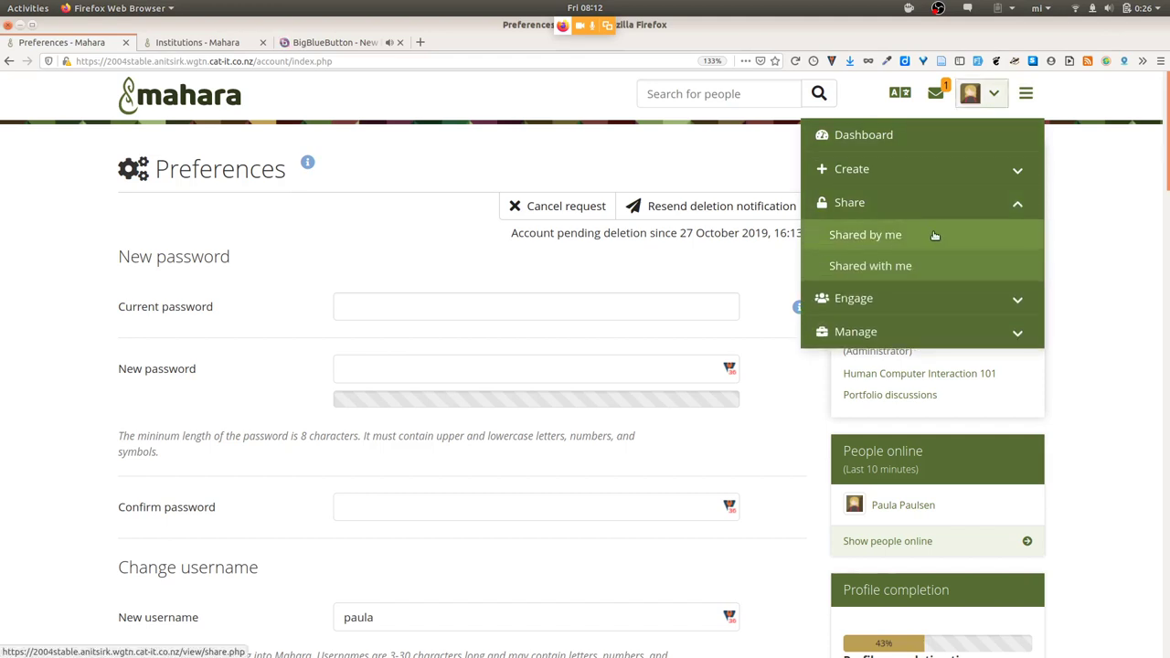
click(934, 236)
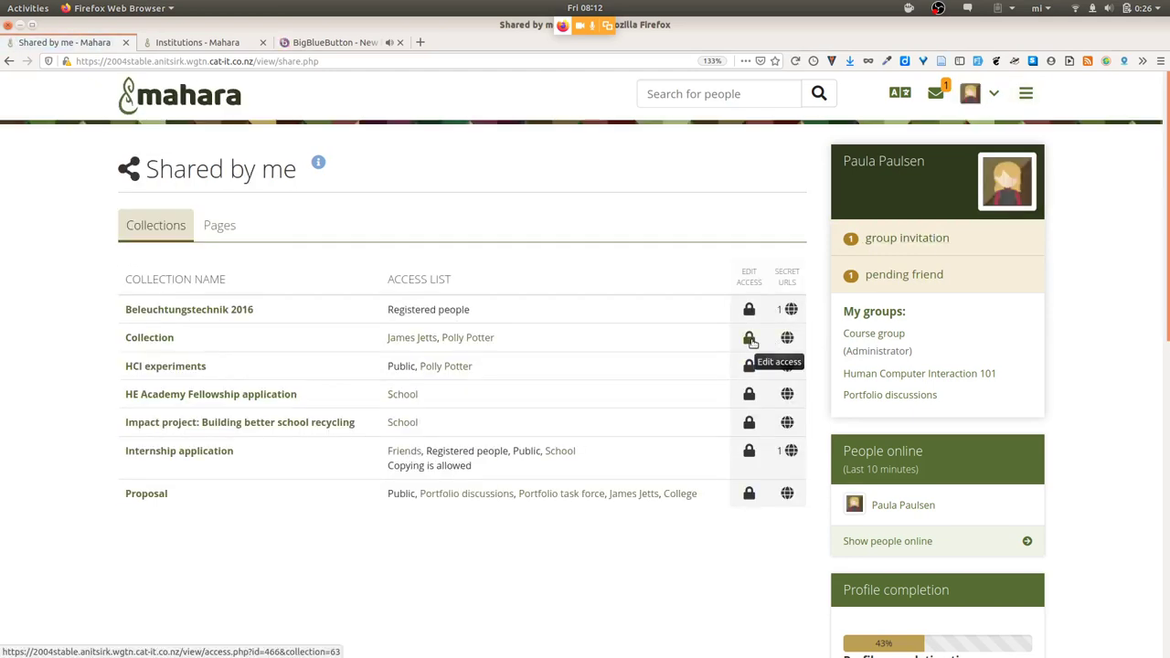
click(750, 339)
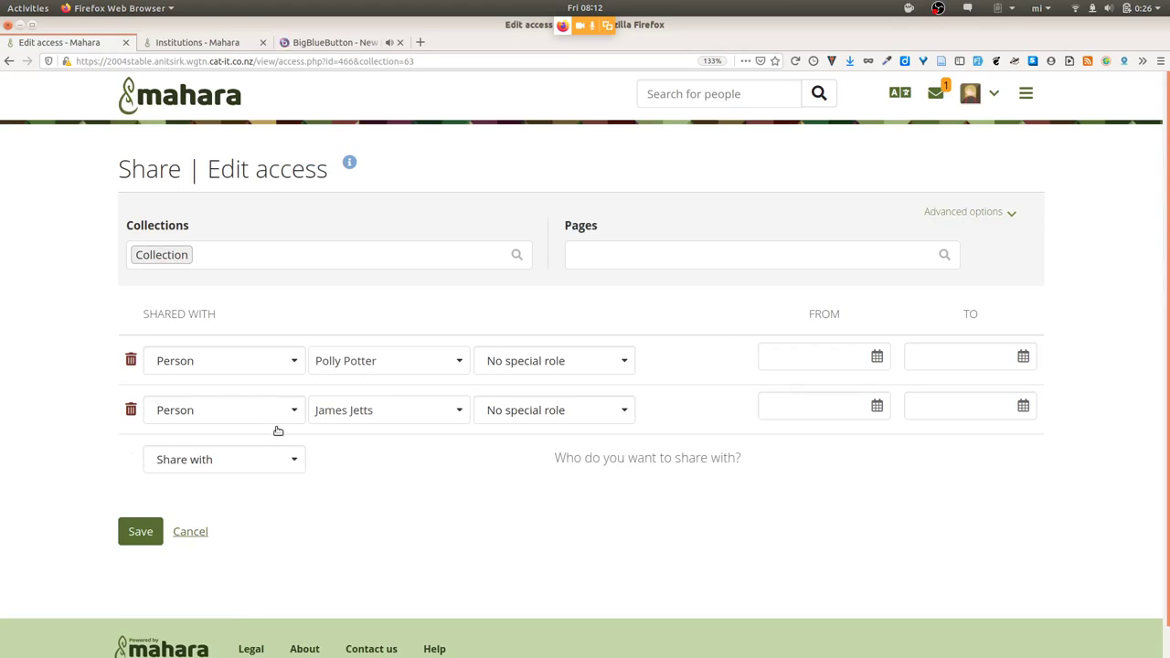
Add another Person entry to the collection's sharing list and open its people search.
click(257, 458)
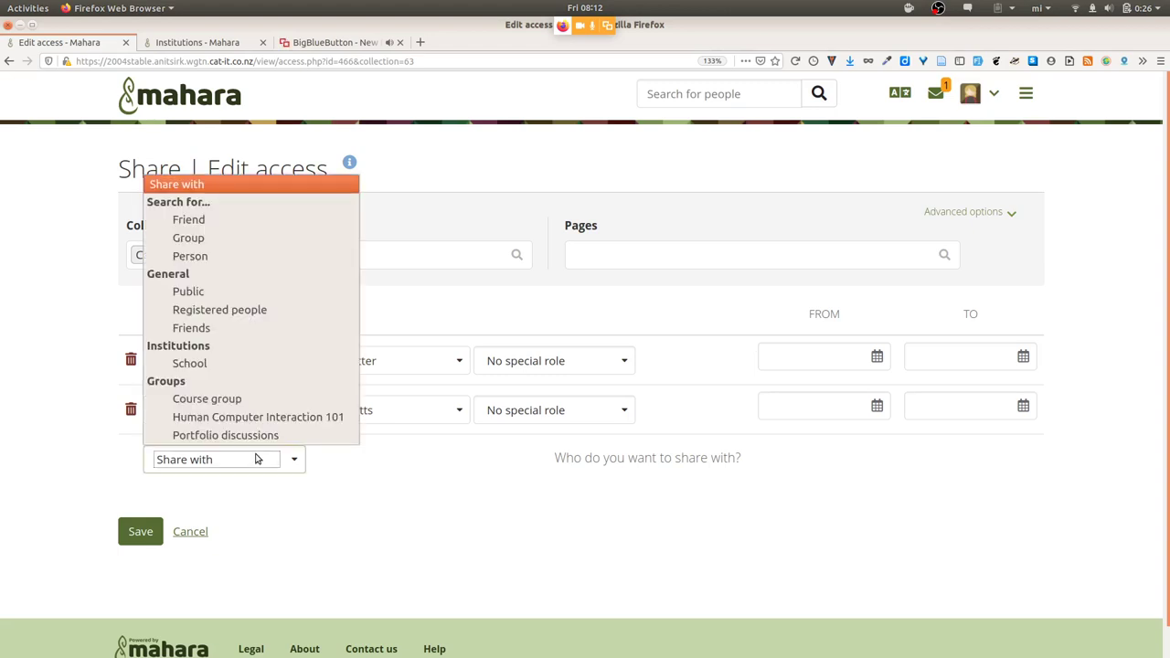
click(246, 255)
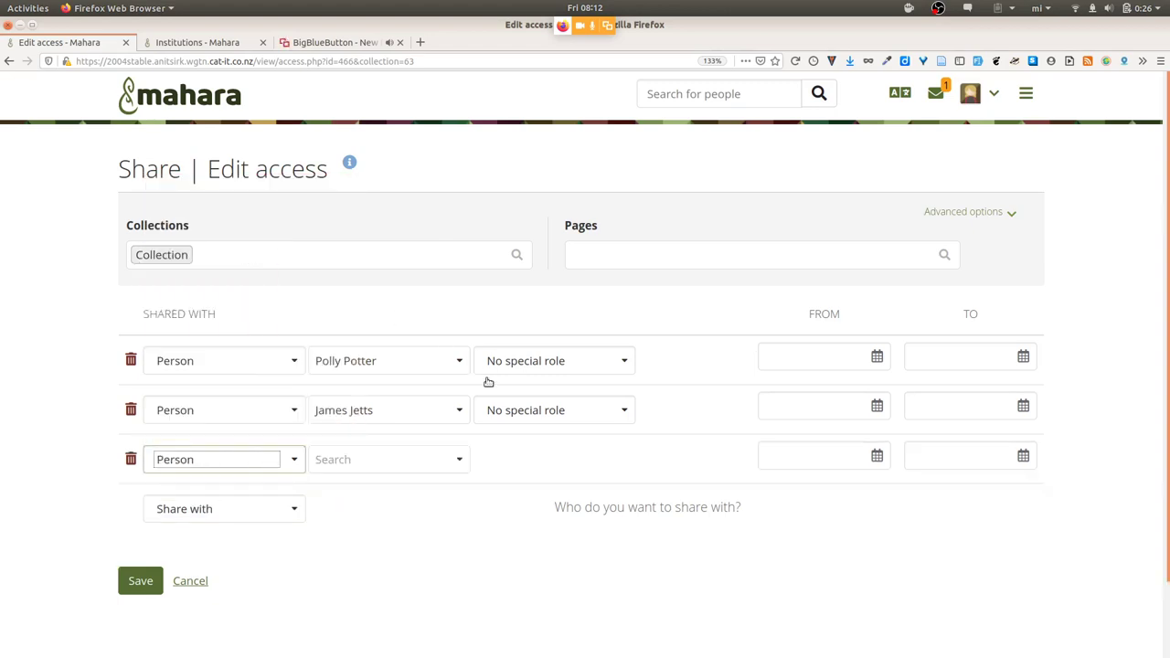
scroll(507, 454, down, 2)
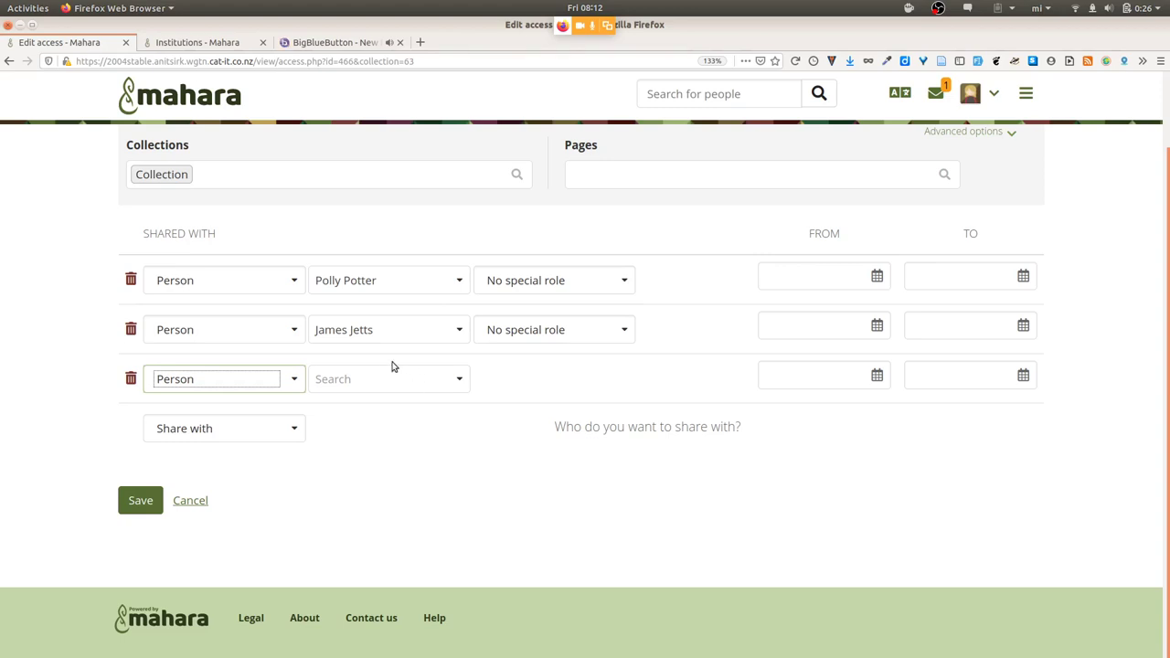
click(399, 379)
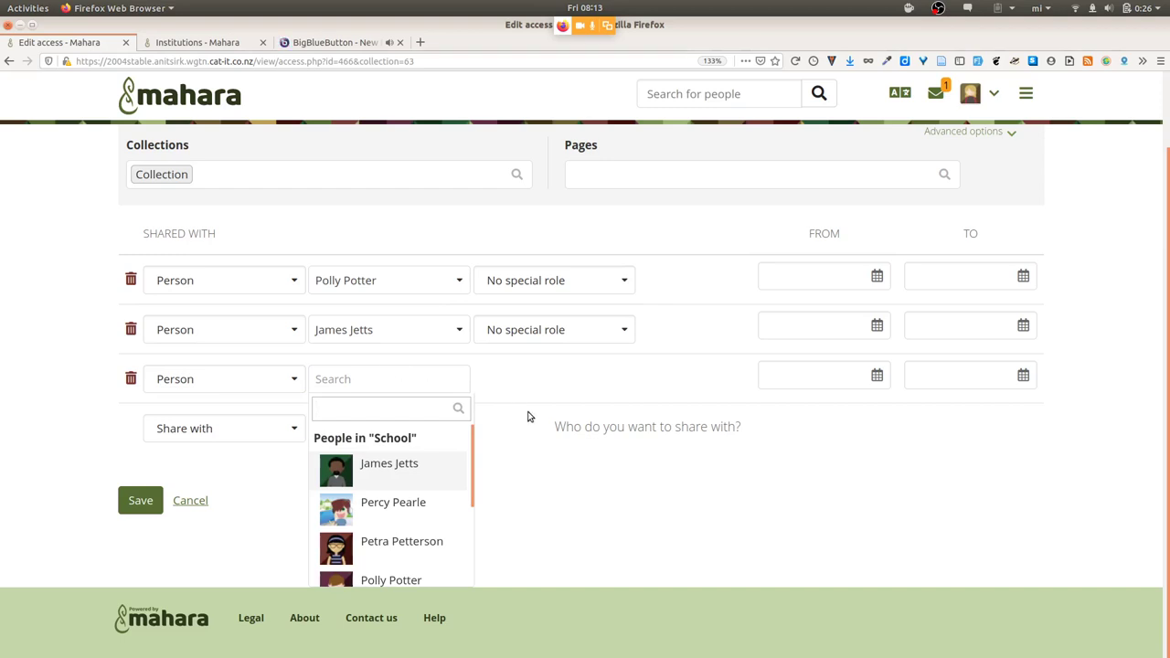
Search the people list by part of a first name, clear the search and browse the School and other people groups.
text(jame)
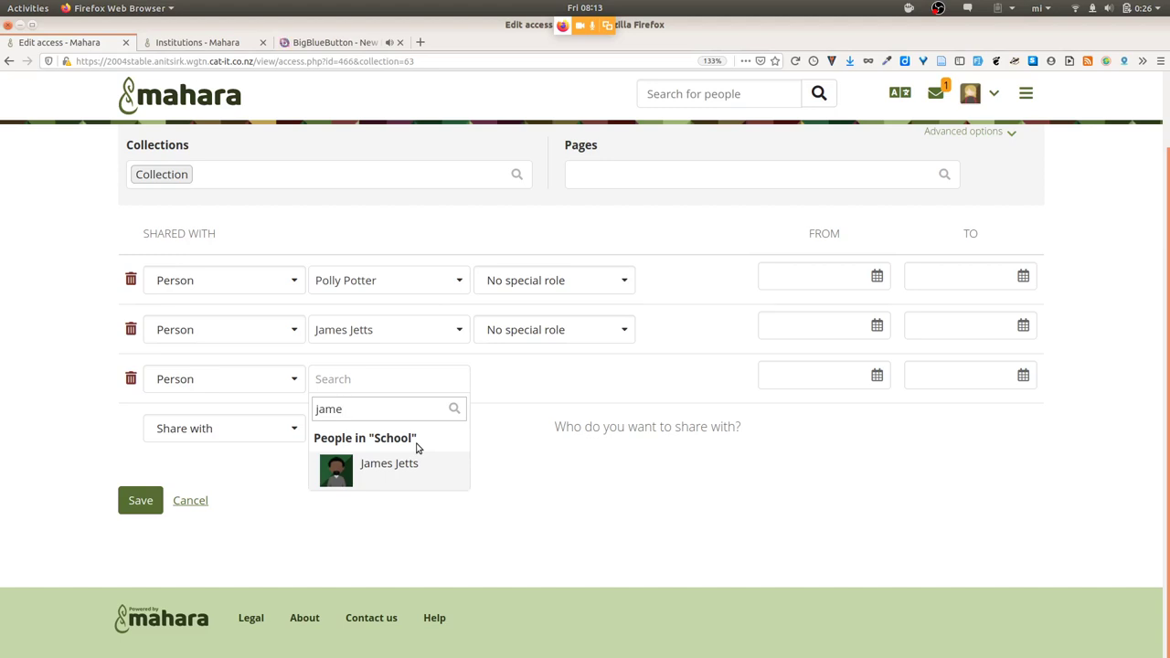
key(BackSpace)
key(BackSpace)
key(BackSpace)
key(BackSpace)
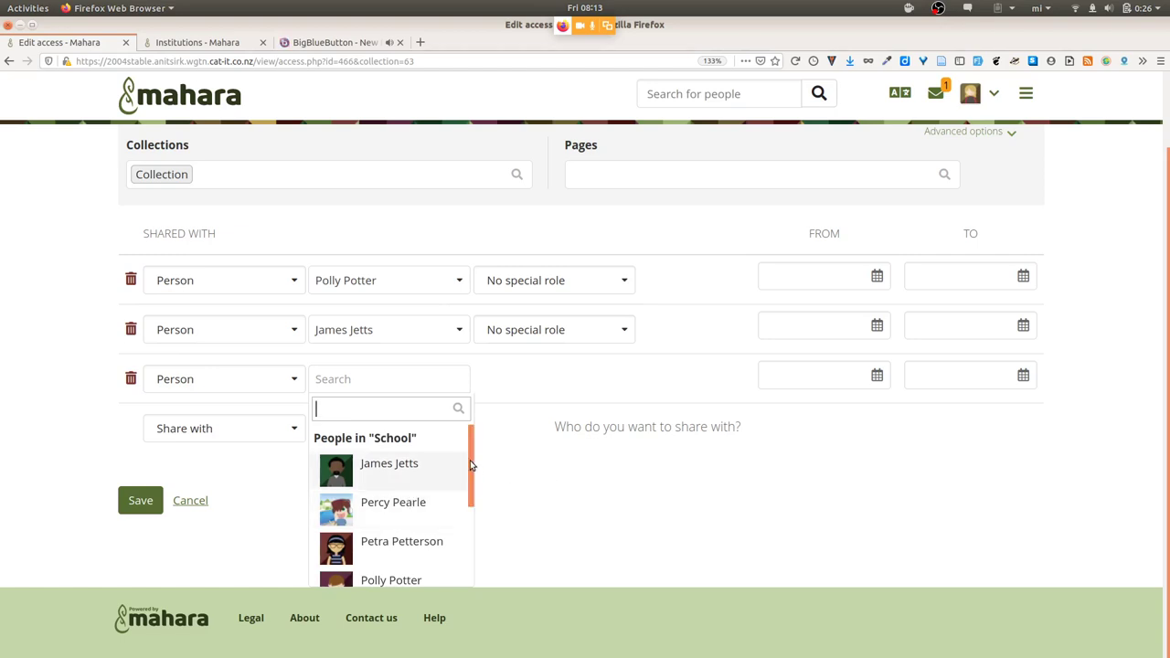
scroll(473, 469, down, 1)
drag(473, 469, 475, 551)
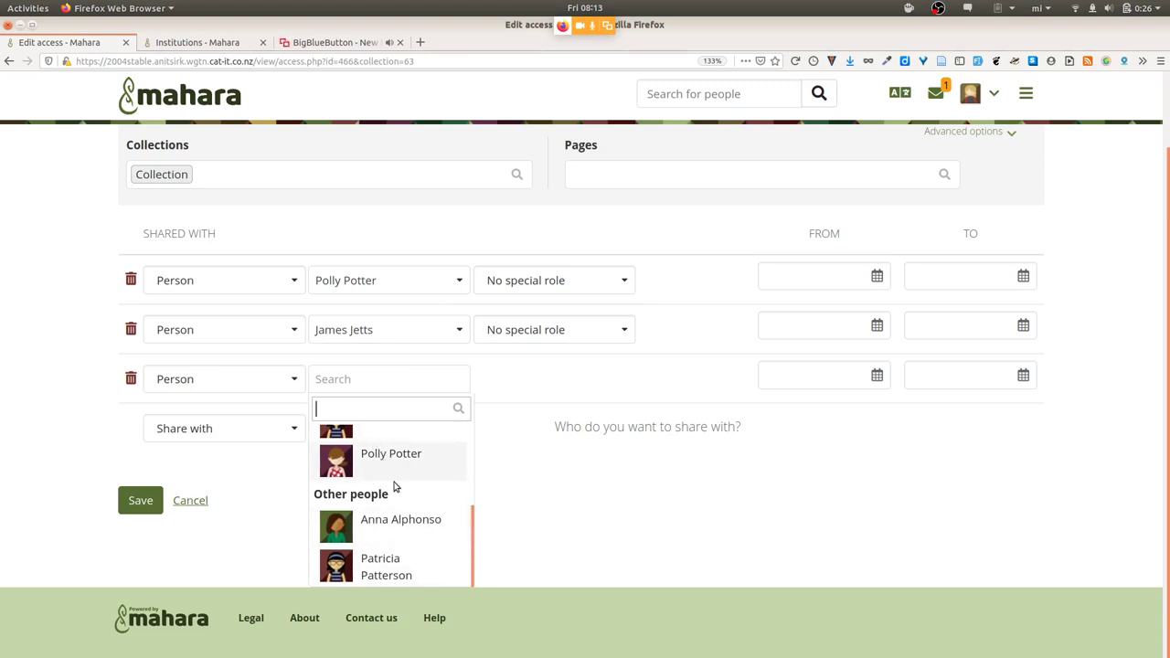
scroll(393, 485, up, 2)
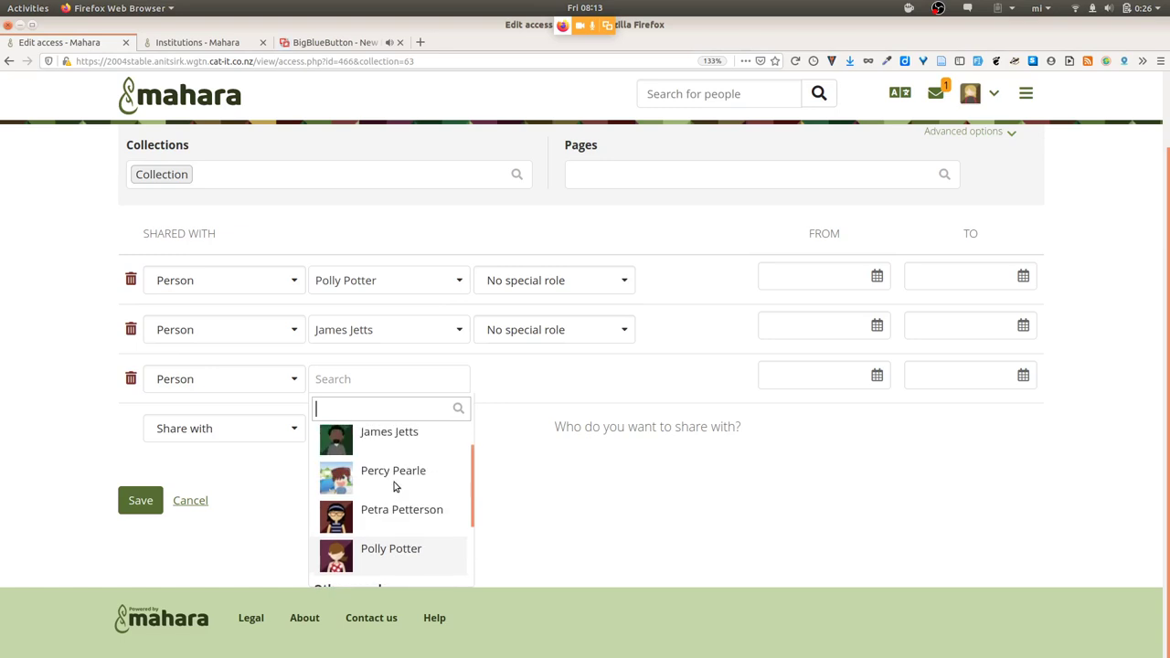
Switch to the BigBlueButton meeting, mute the unmuted participant and return to the Mahara access page.
click(312, 41)
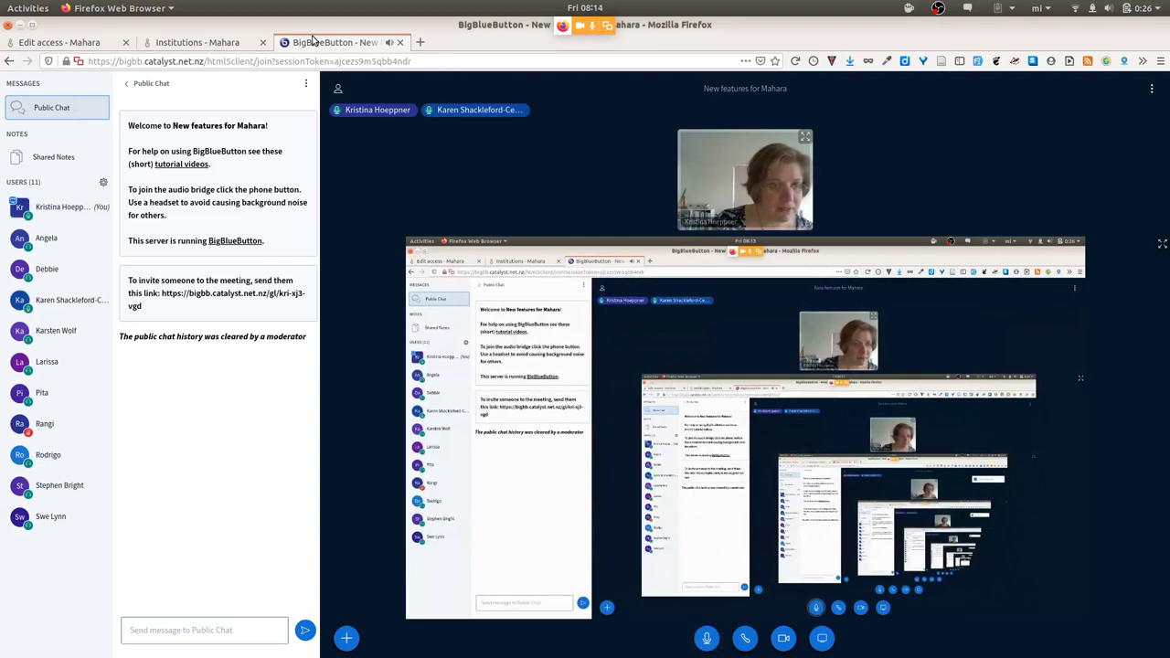
click(73, 306)
click(149, 314)
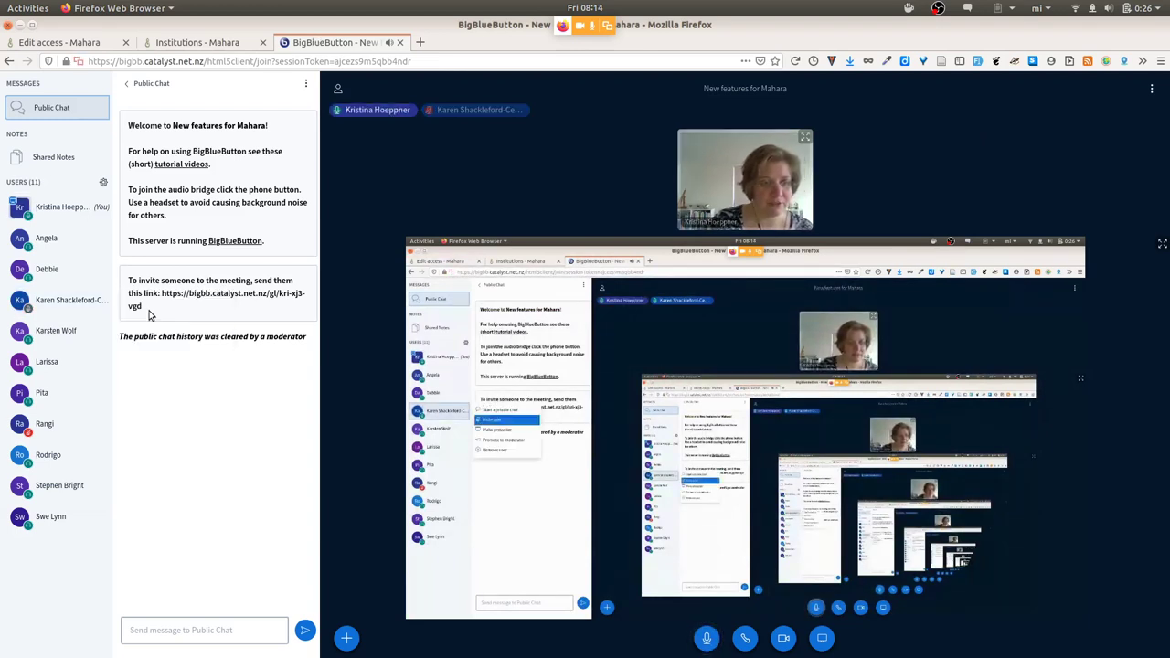
click(64, 43)
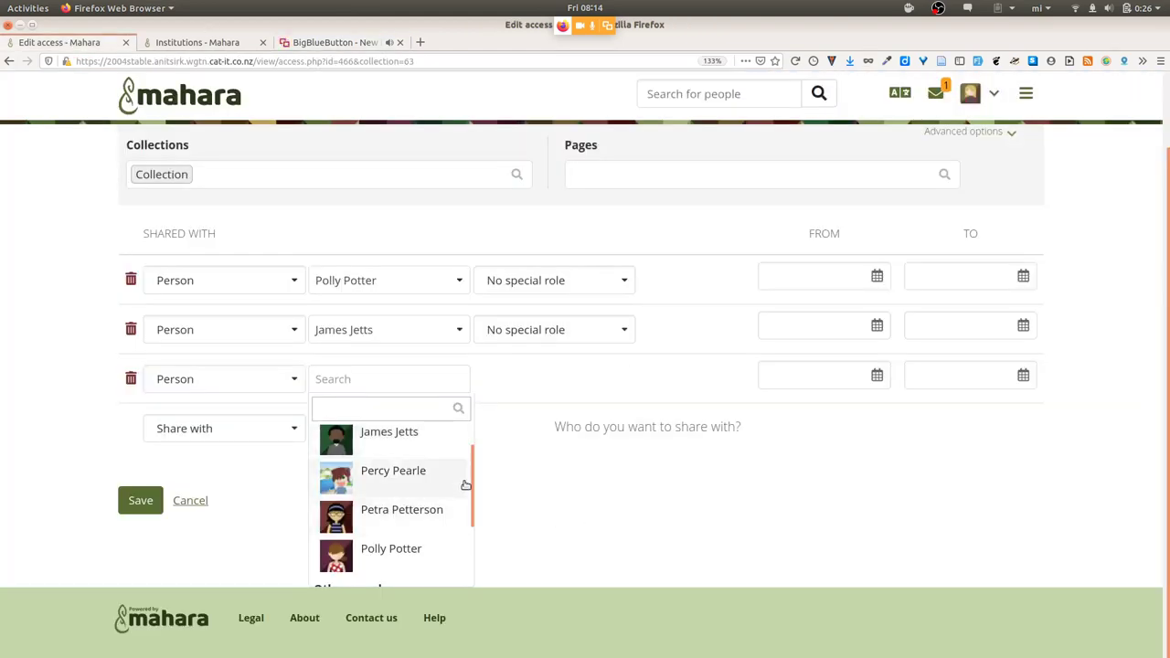
Share the collection with the second person listed under School, with no special role, and save the access rules.
click(402, 480)
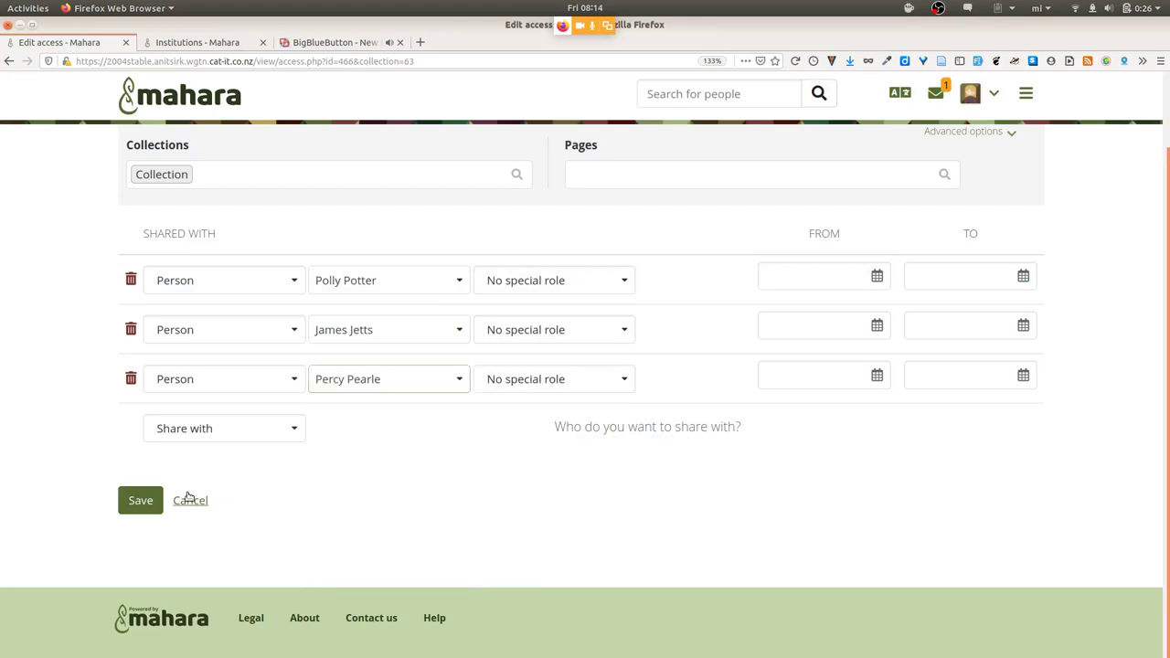
click(146, 494)
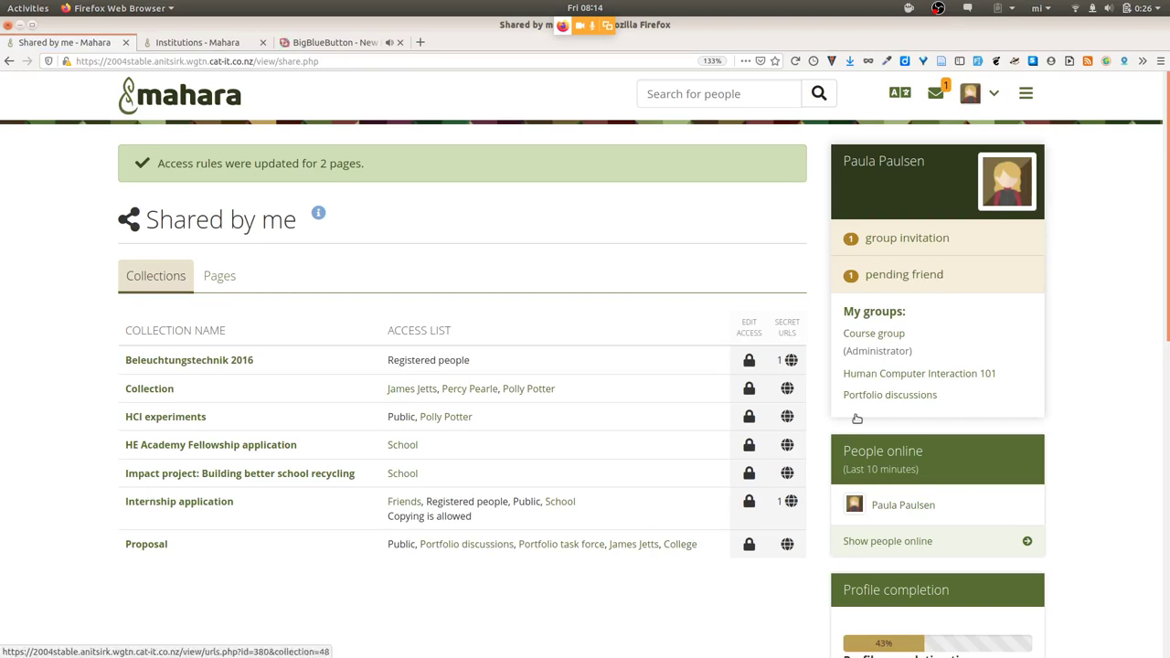
Open the Groups overview and remove the "semester" label filter from the results.
click(1027, 93)
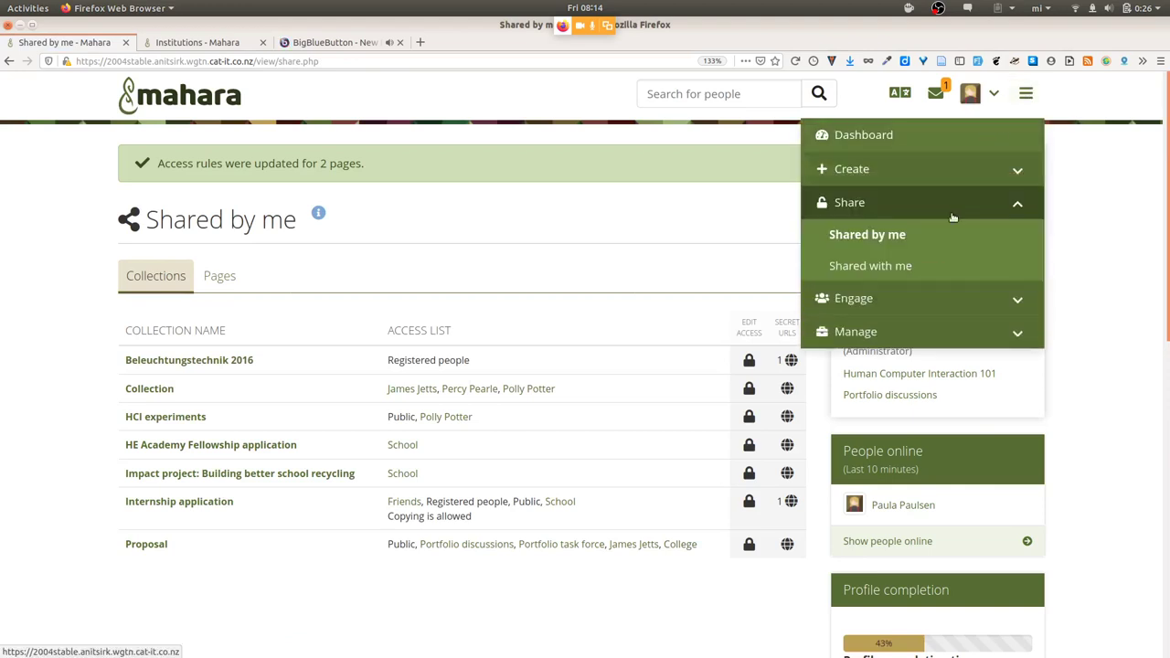
click(934, 299)
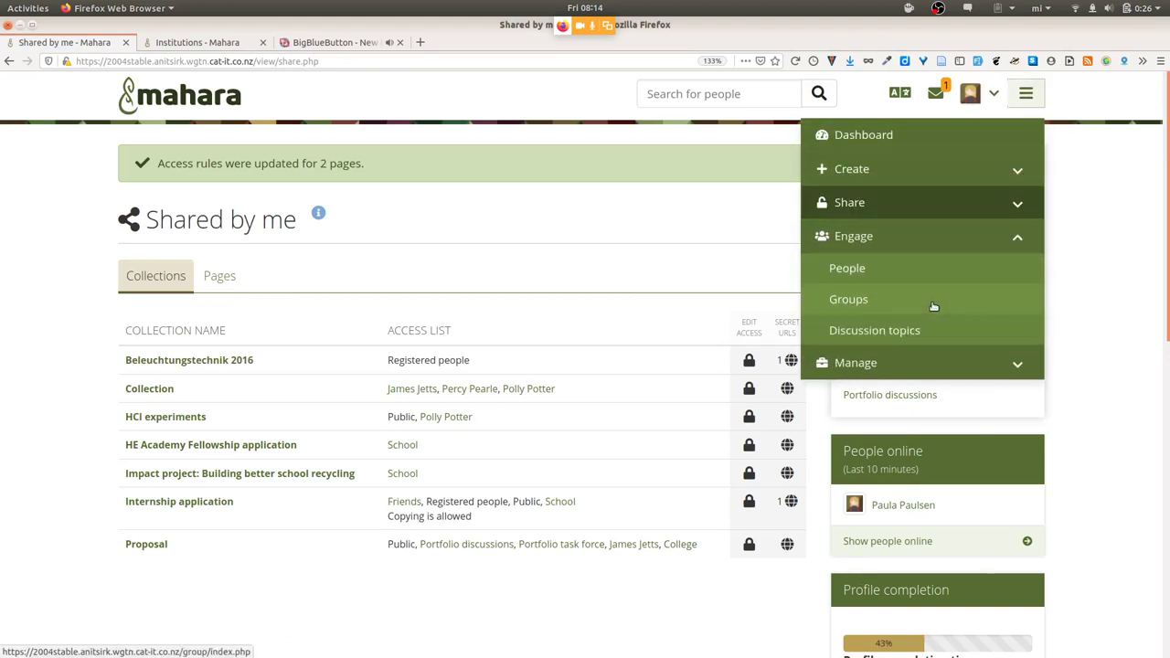
click(934, 307)
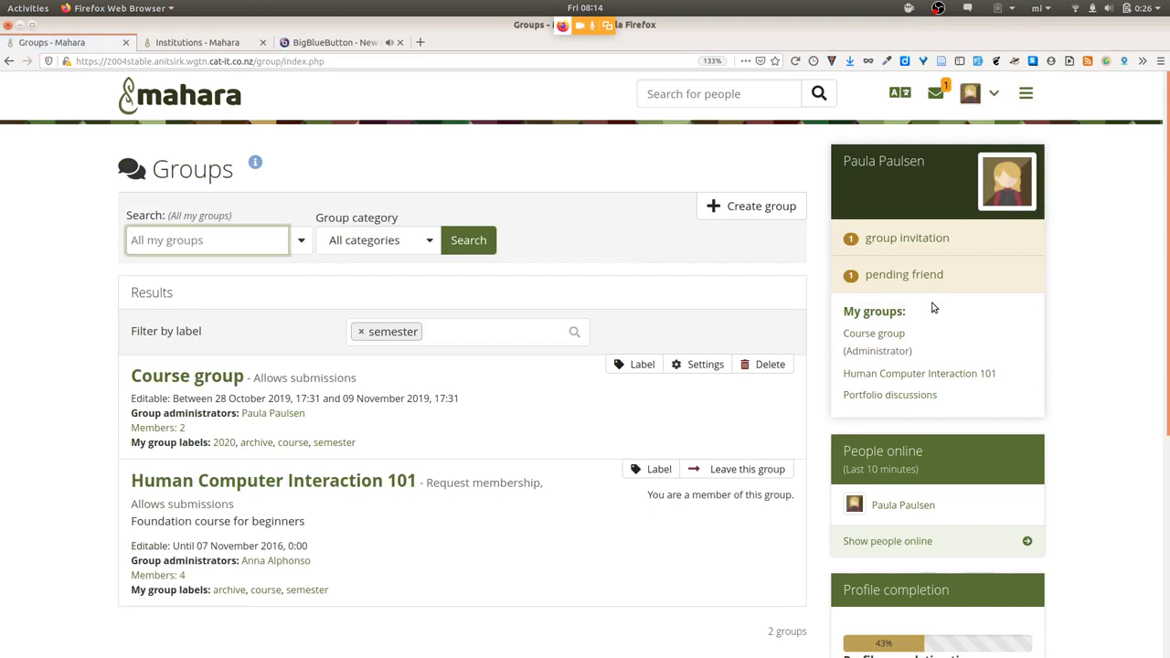
click(361, 334)
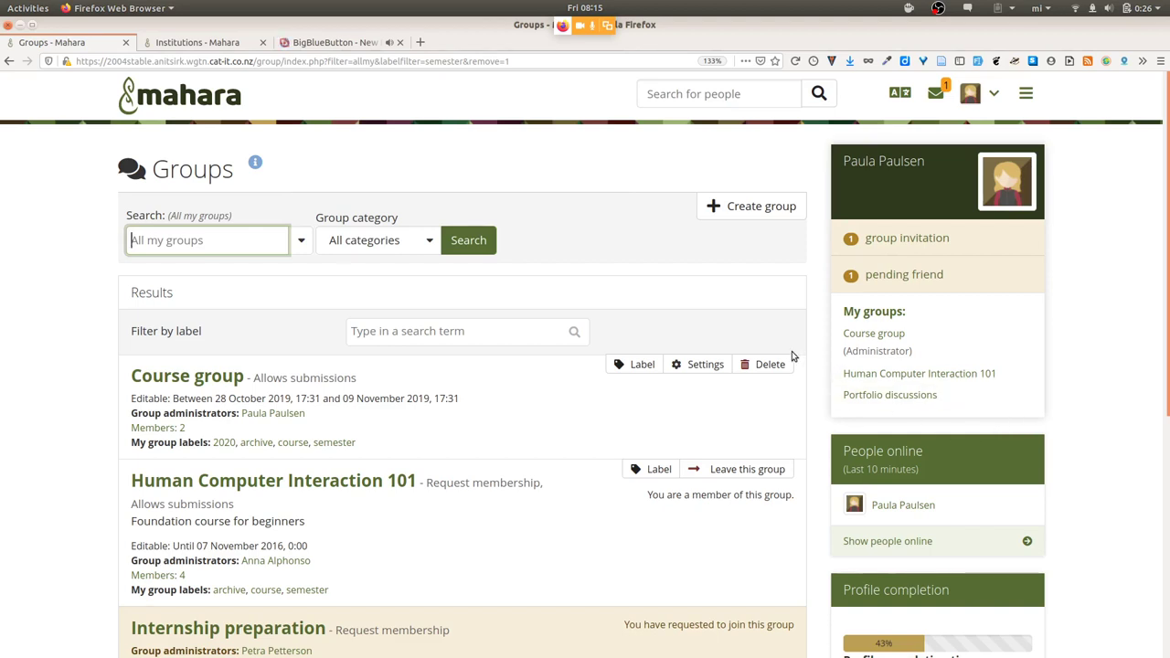
Add the label "important" to Course group and save its group labels.
scroll(792, 357, down, 4)
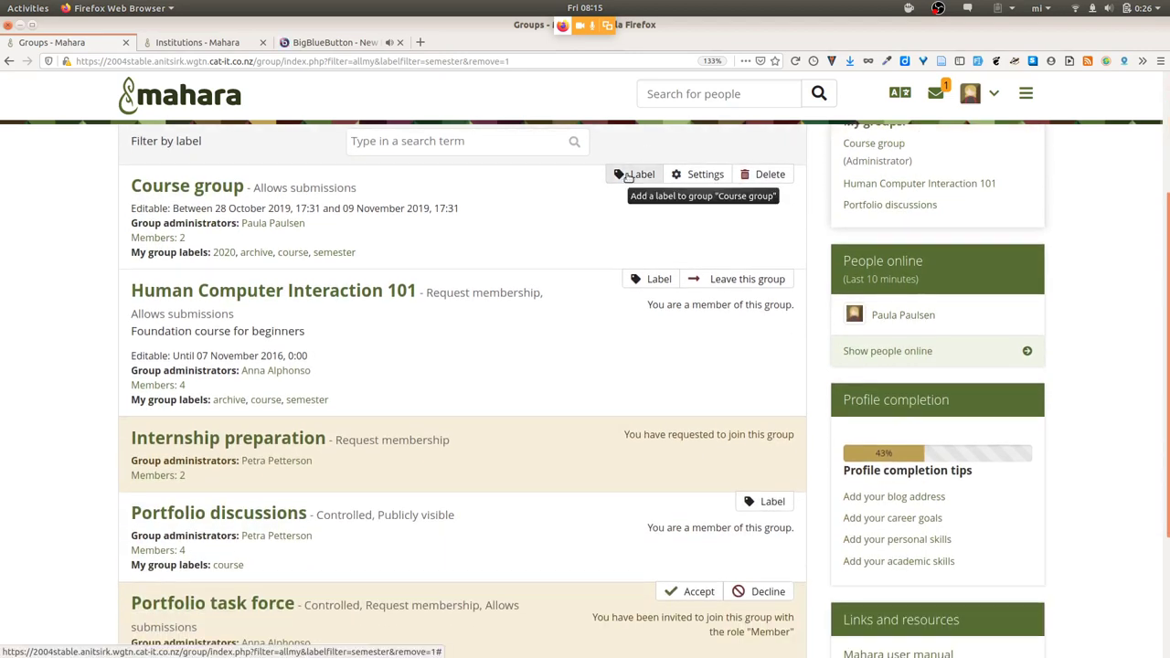
click(633, 175)
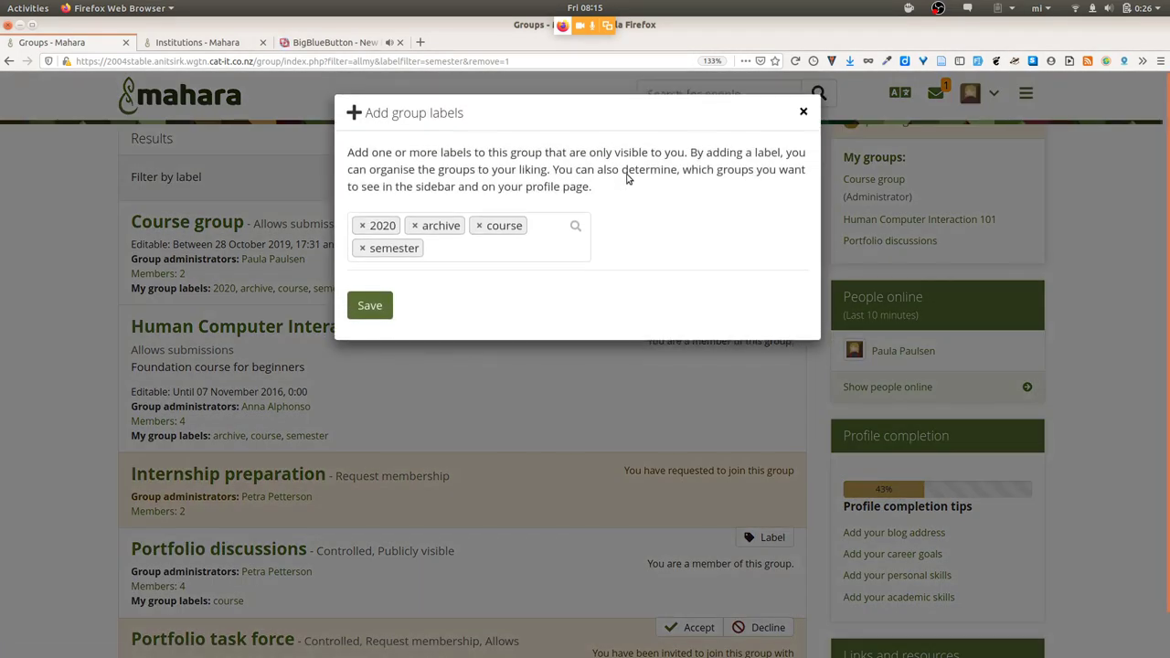
click(477, 249)
text(important)
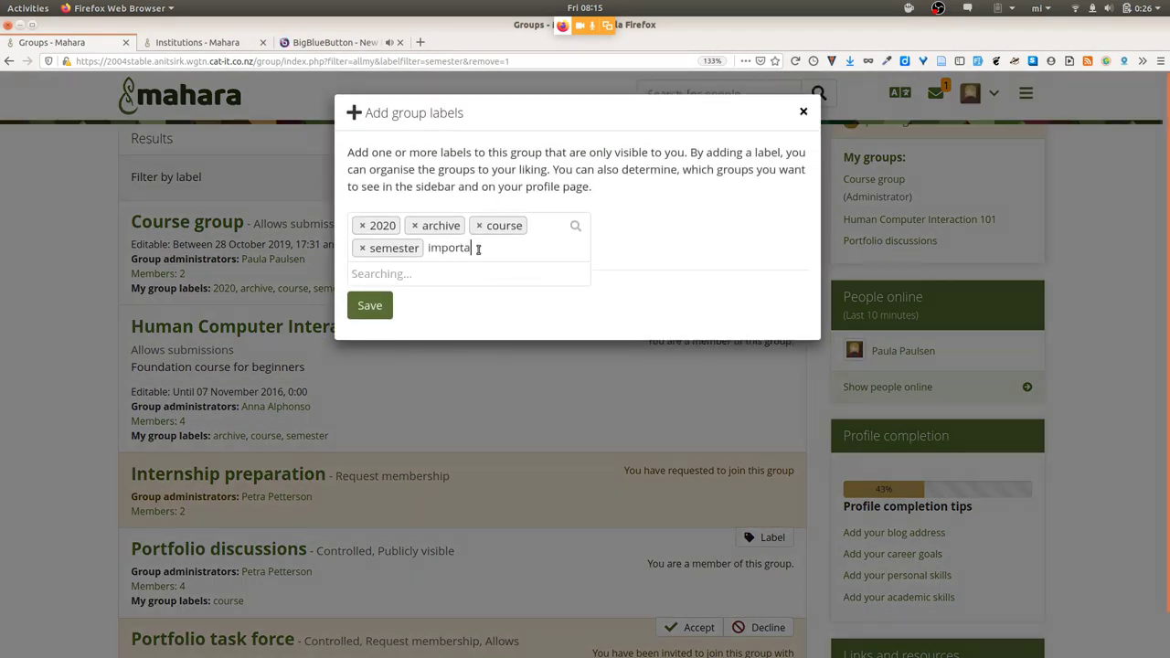
click(402, 276)
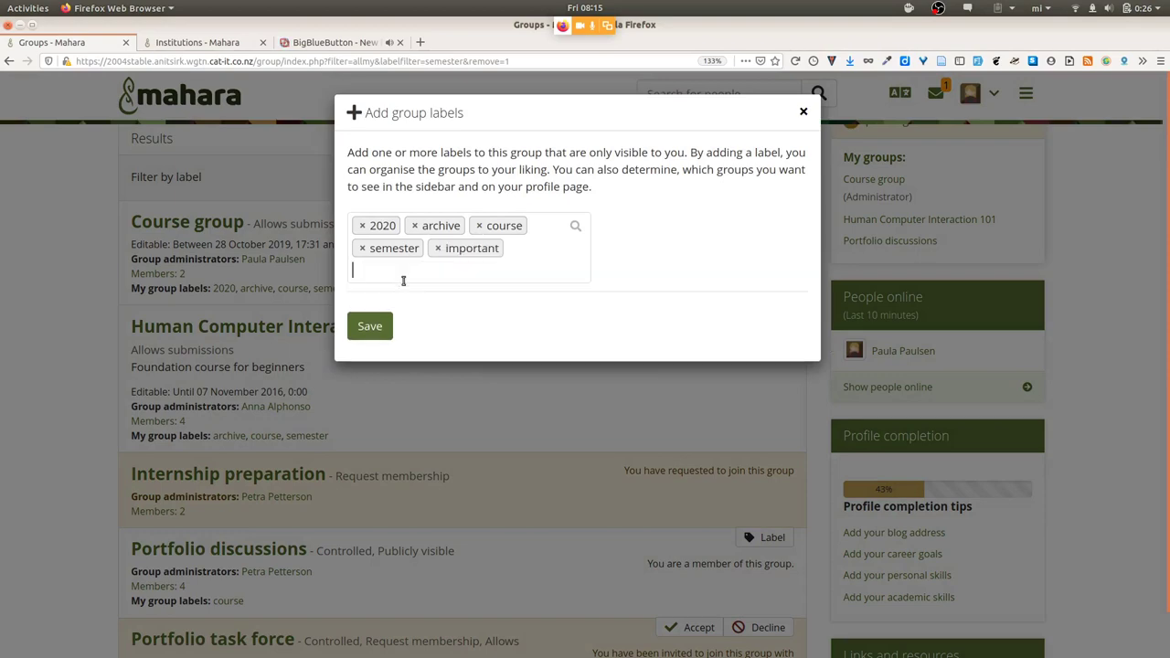
click(369, 329)
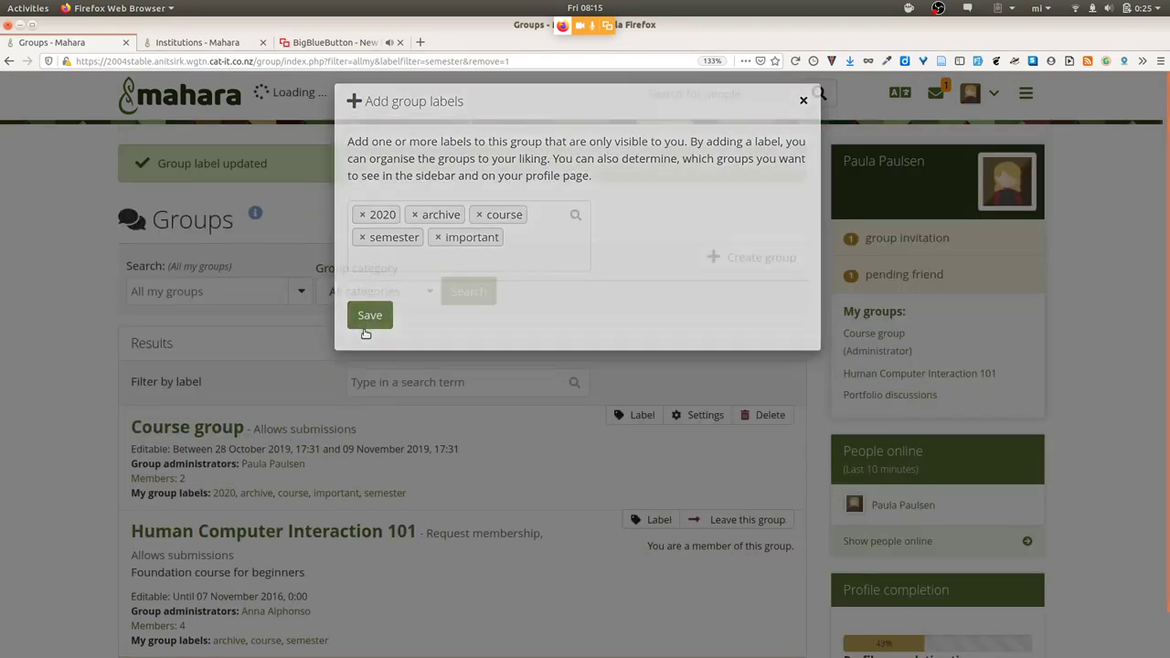
Add the existing "important" label to the Portfolio discussions group and save it.
scroll(700, 315, down, 5)
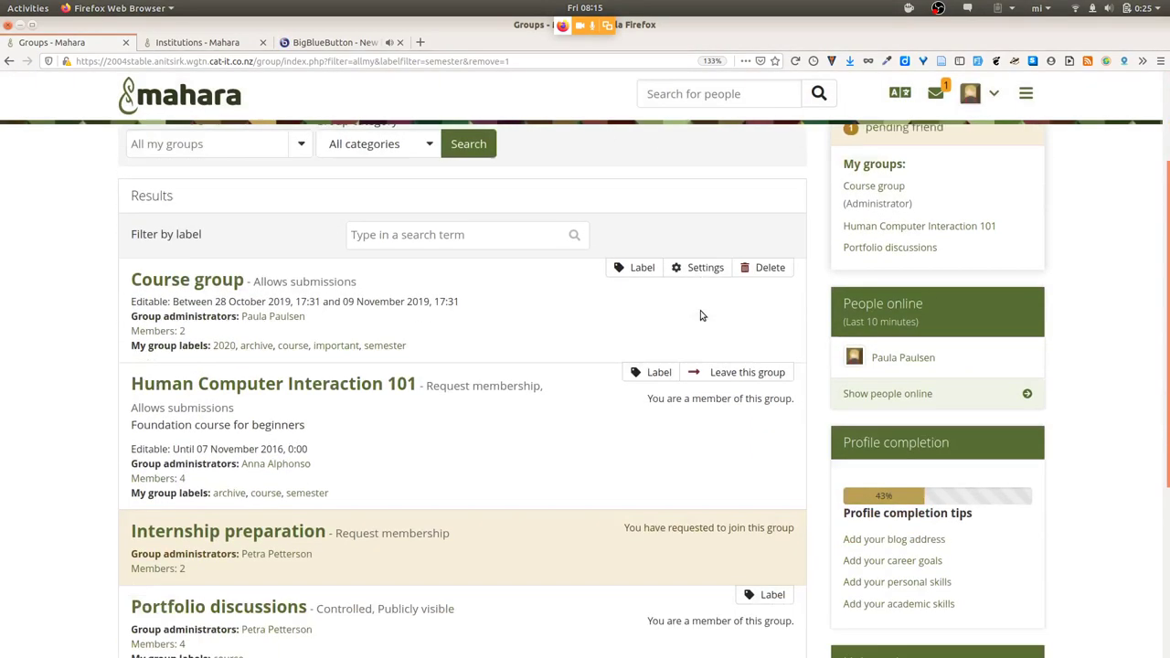
click(759, 315)
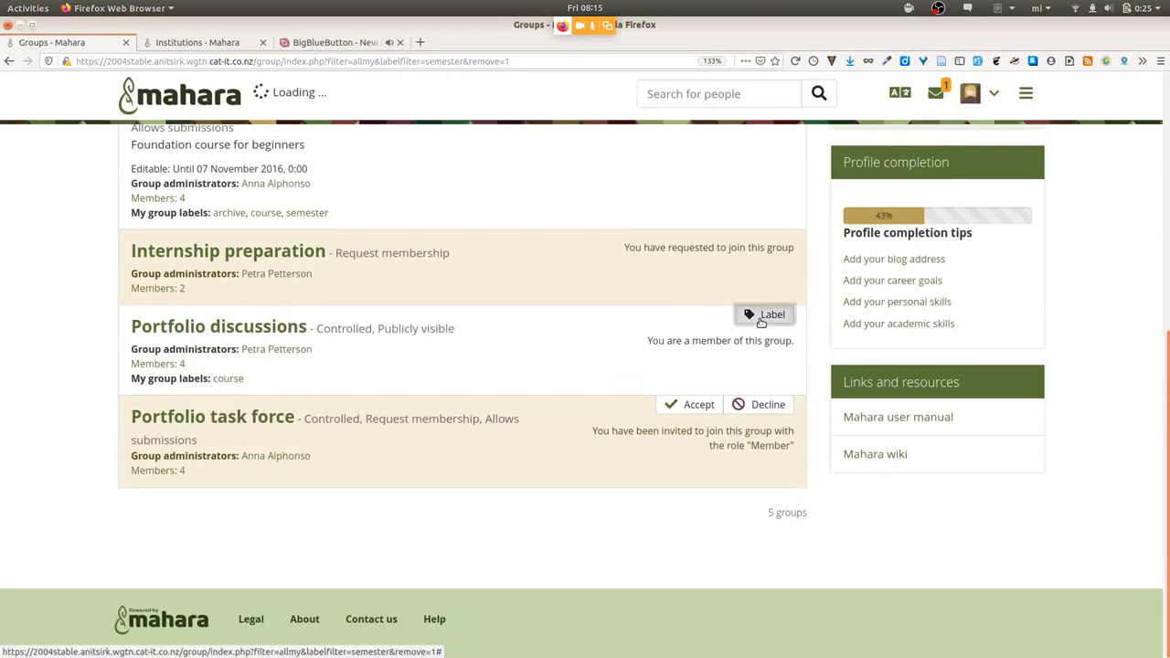
click(495, 224)
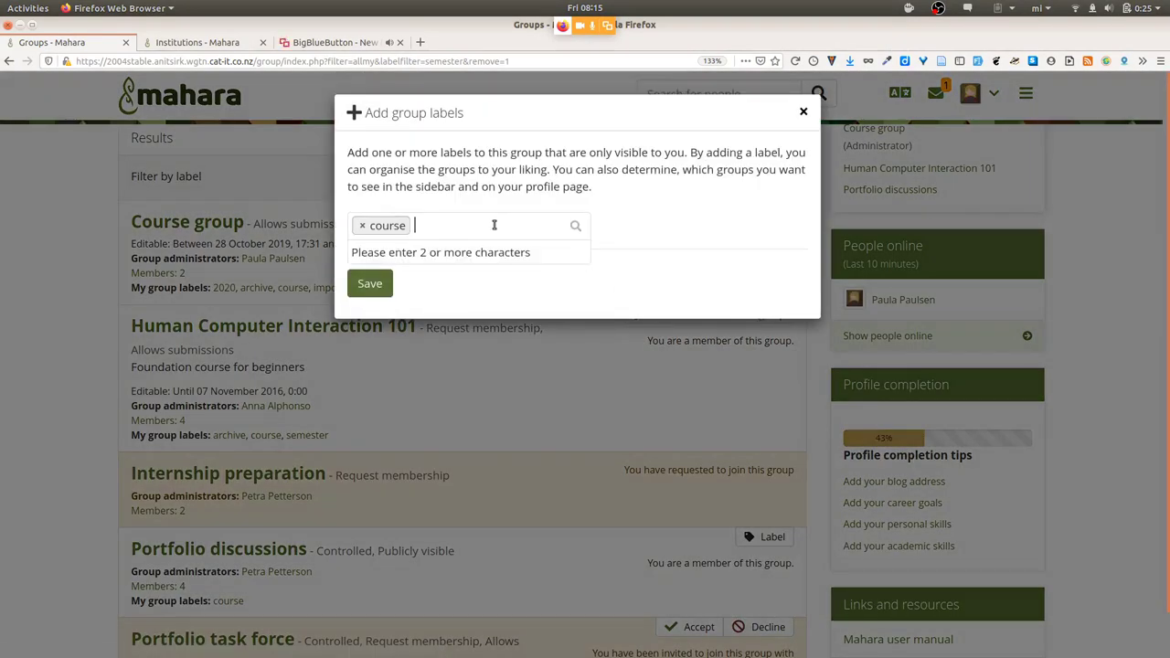
text(important)
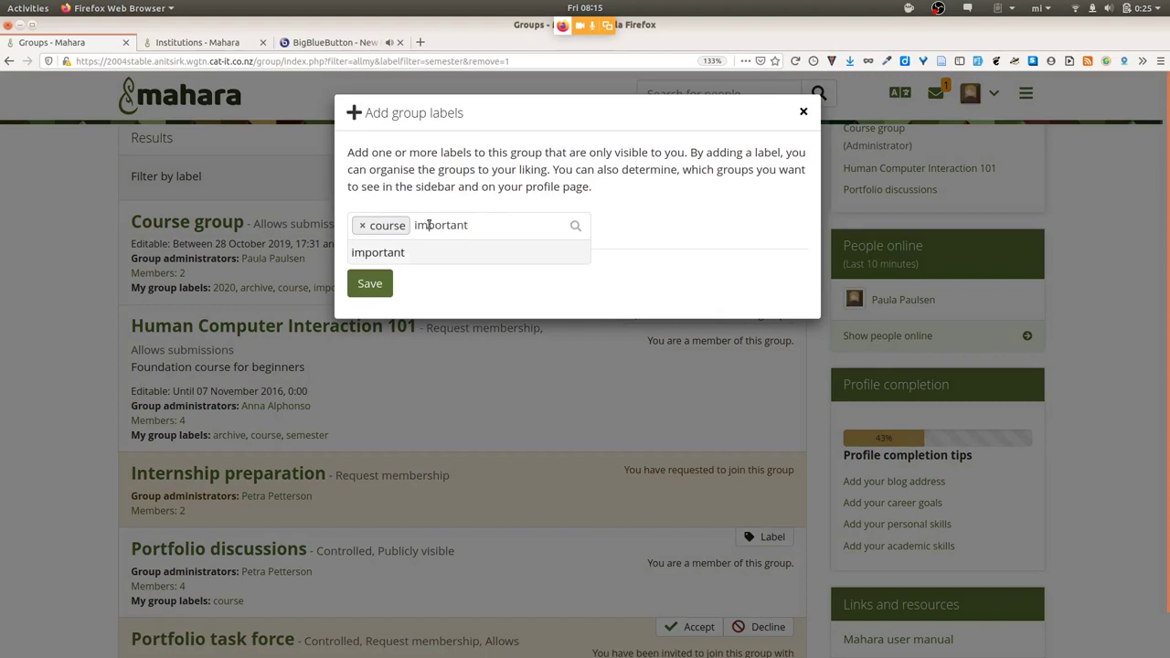
click(423, 252)
click(364, 306)
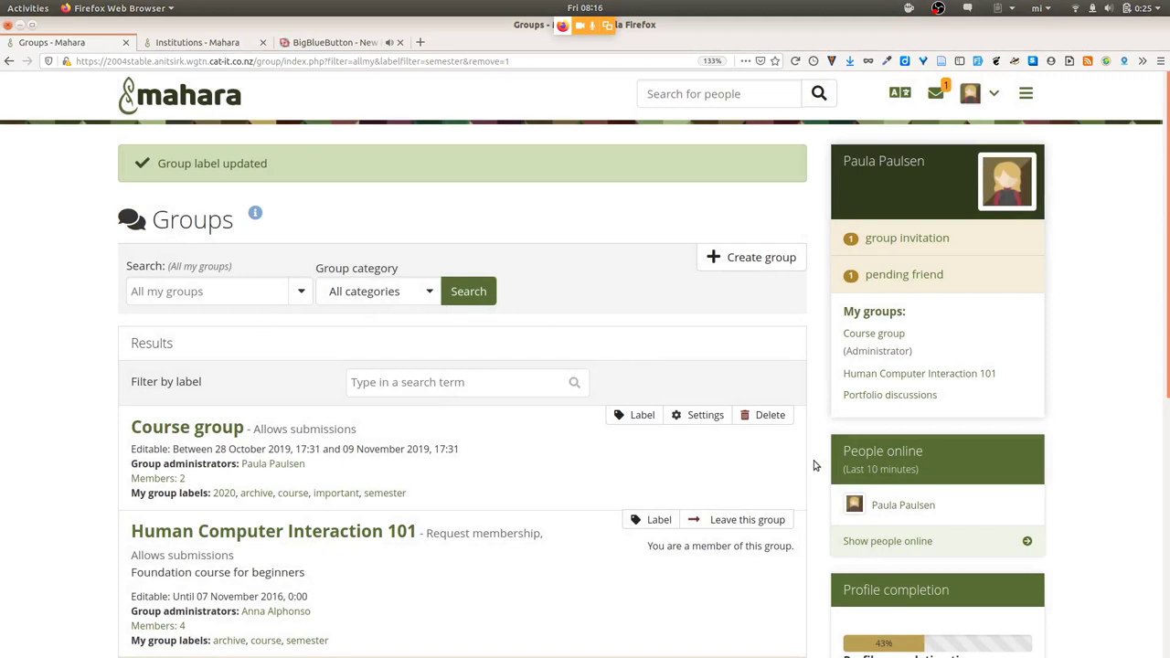
Filter the groups in the results by the label "important".
click(495, 380)
text(import)
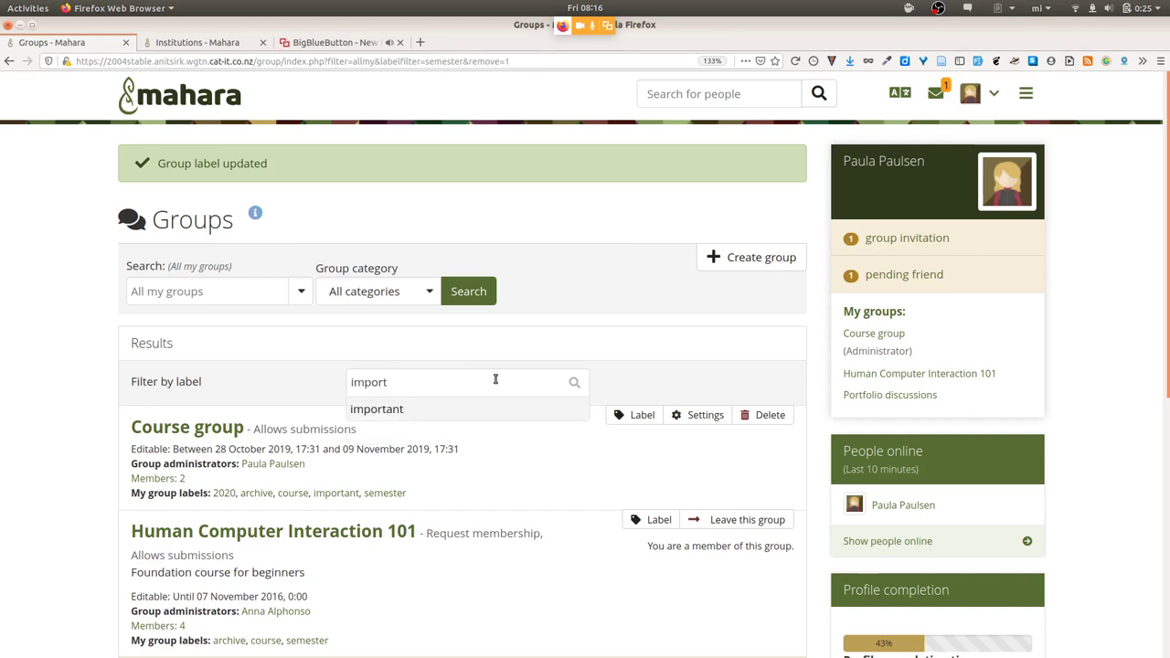
click(423, 405)
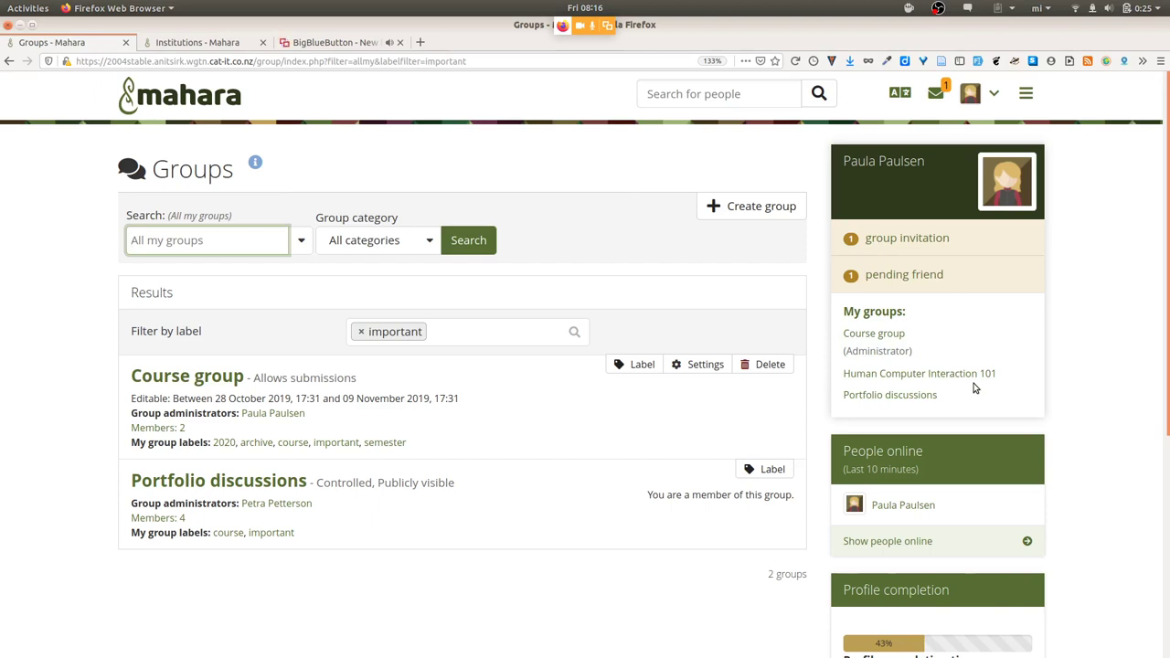
In the account preferences, replace the "course" label with "important" for the option that displays only groups labeled with it.
click(995, 93)
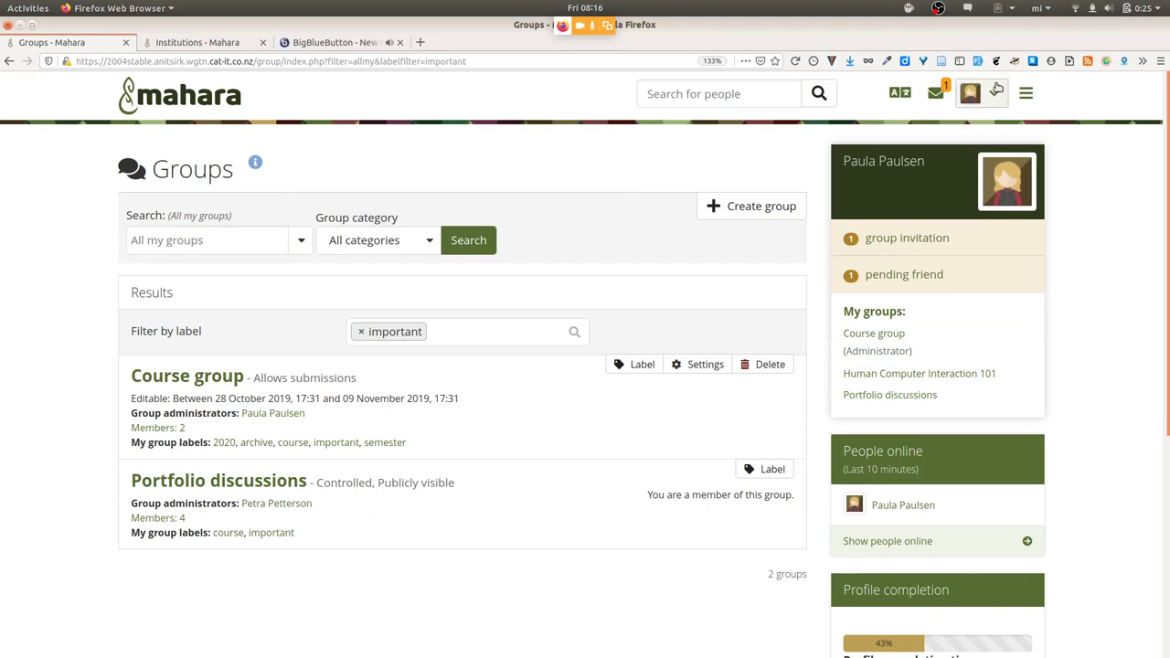
click(951, 236)
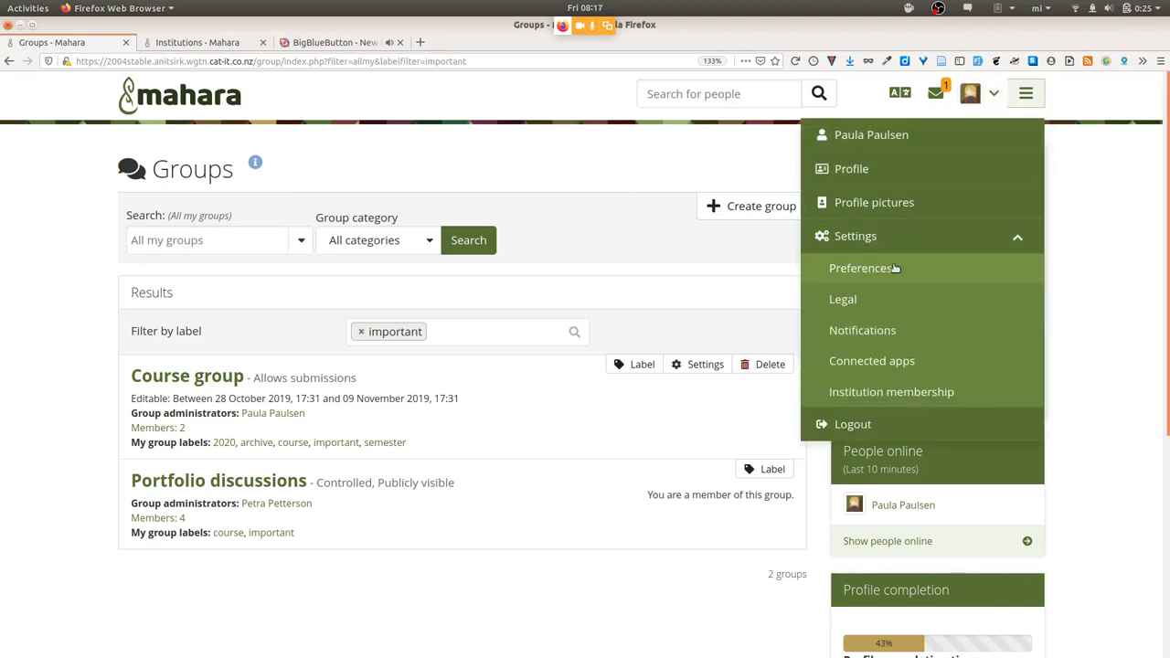
click(896, 268)
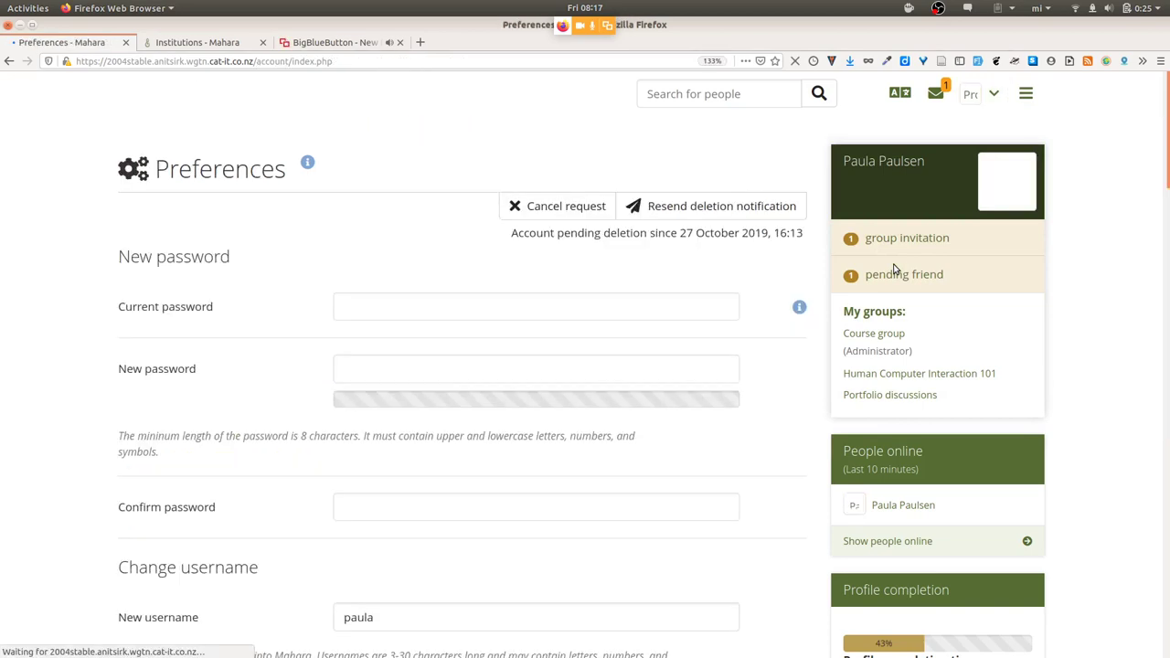
scroll(682, 406, down, 10)
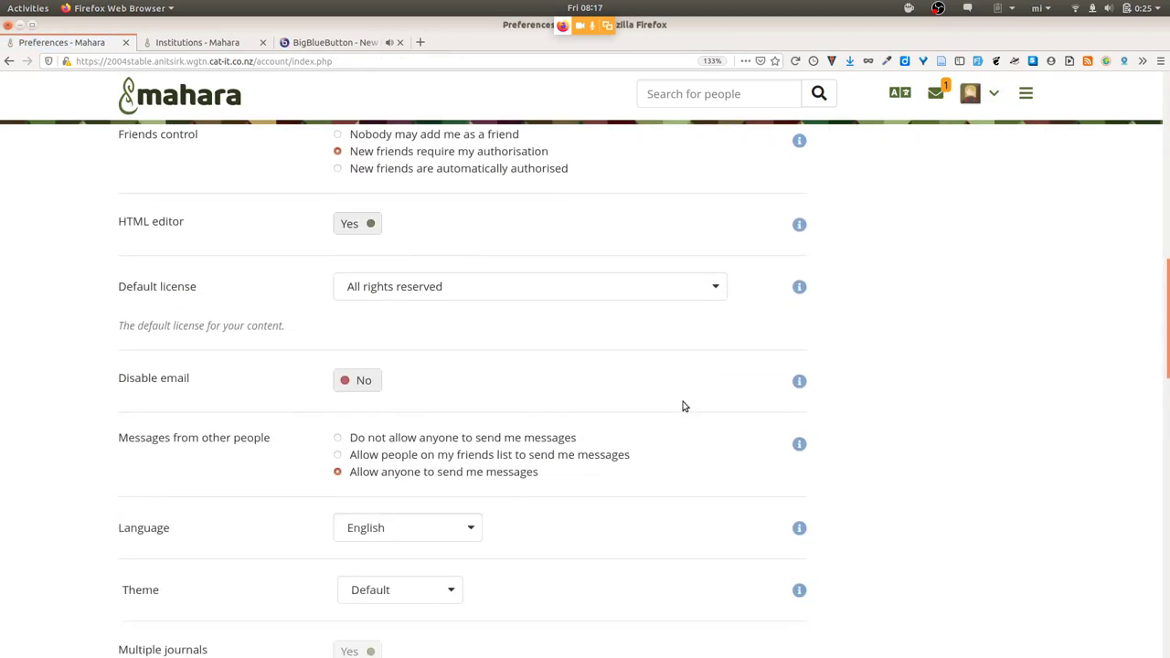
scroll(683, 405, down, 6)
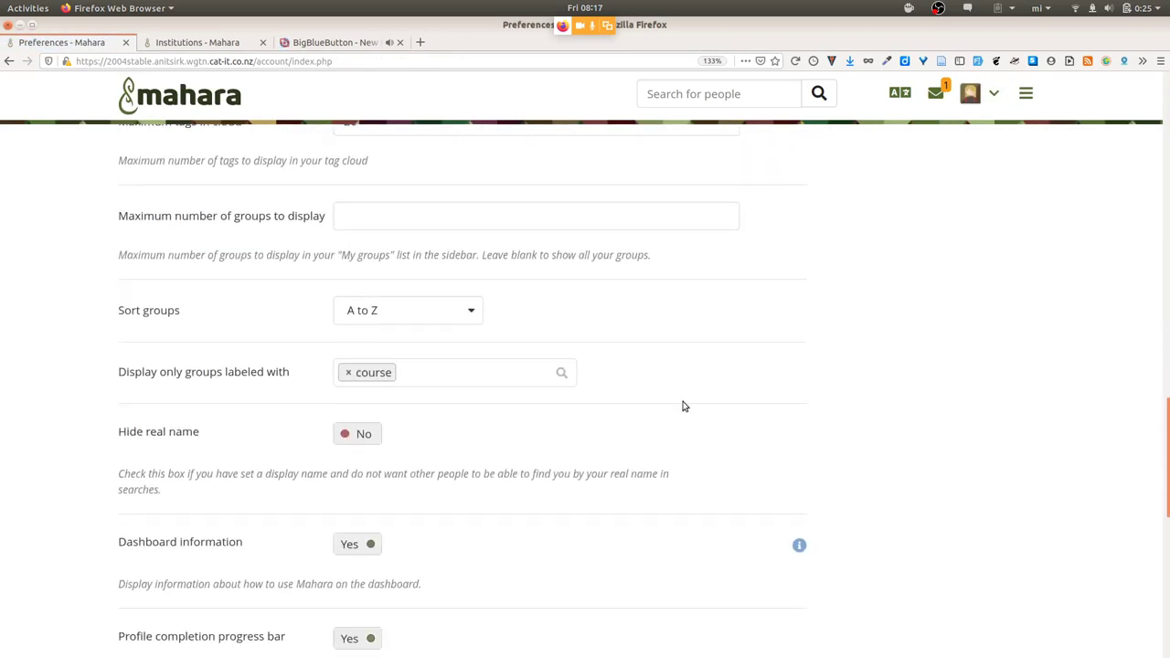
scroll(683, 406, down, 1)
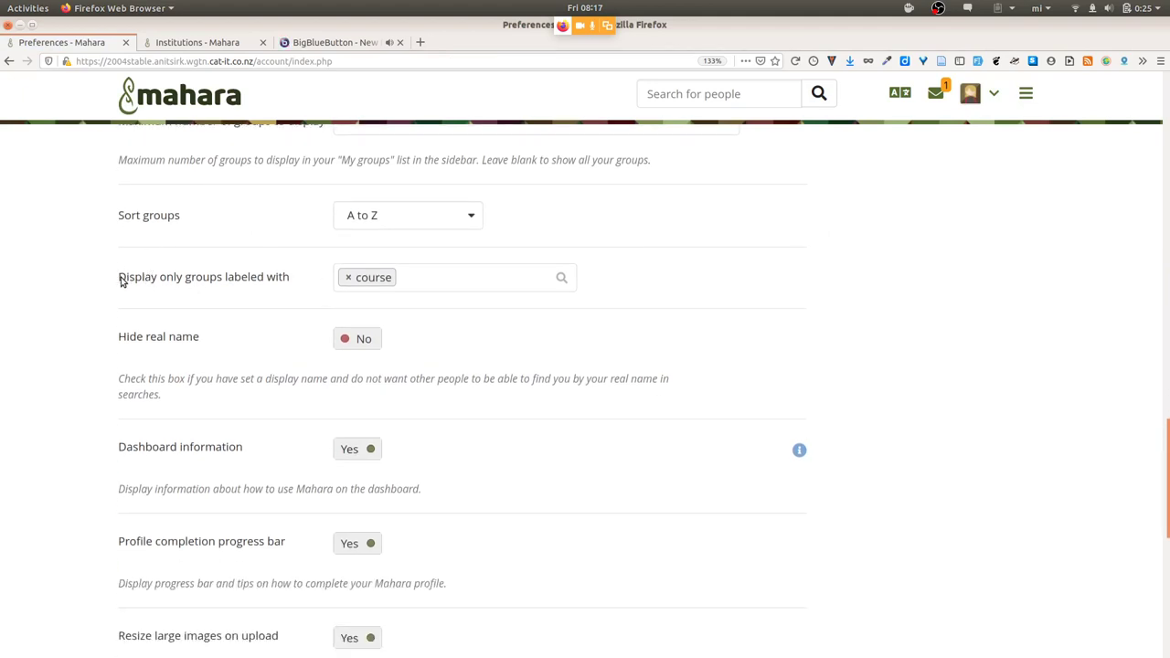
drag(119, 278, 300, 284)
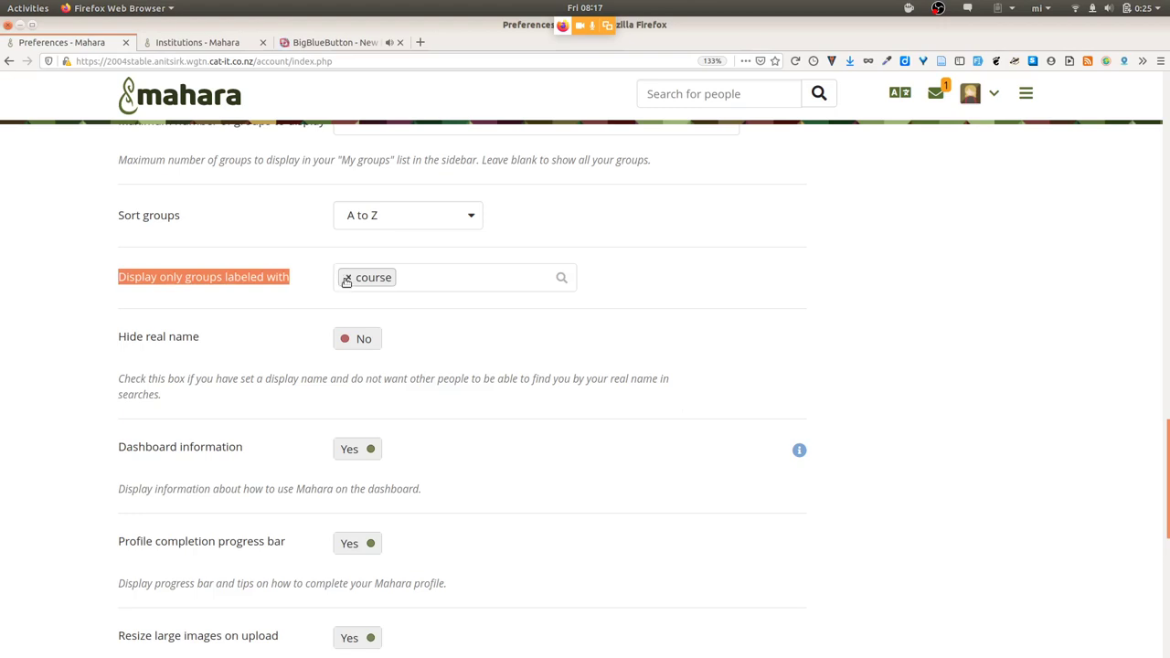
click(346, 278)
text(important)
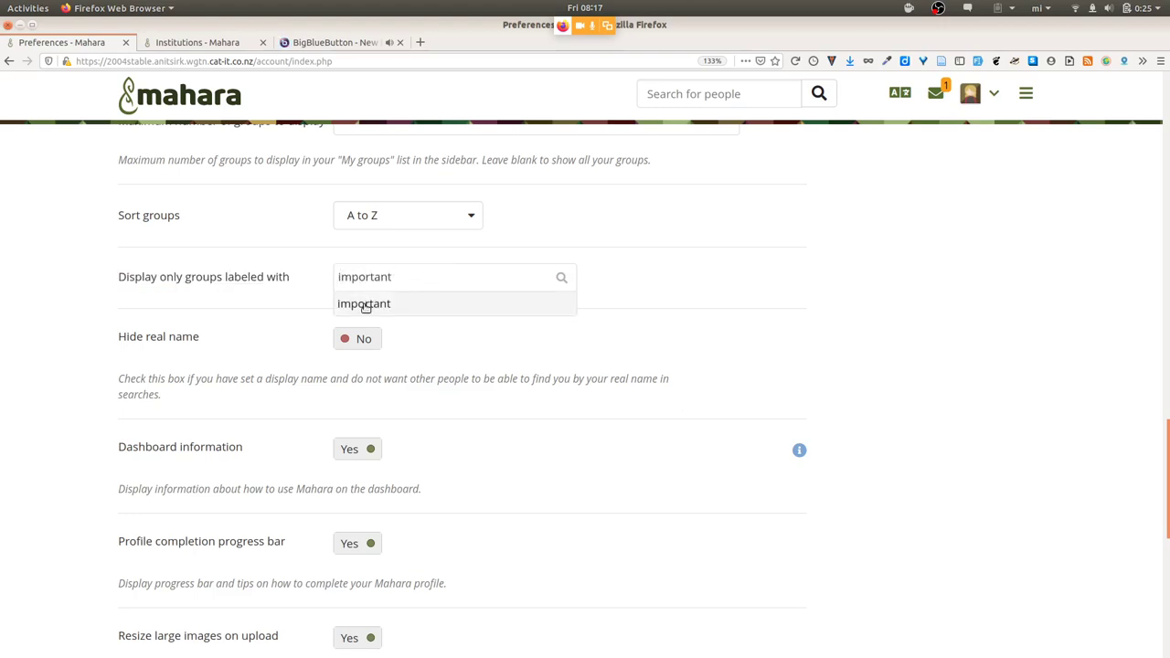
click(365, 304)
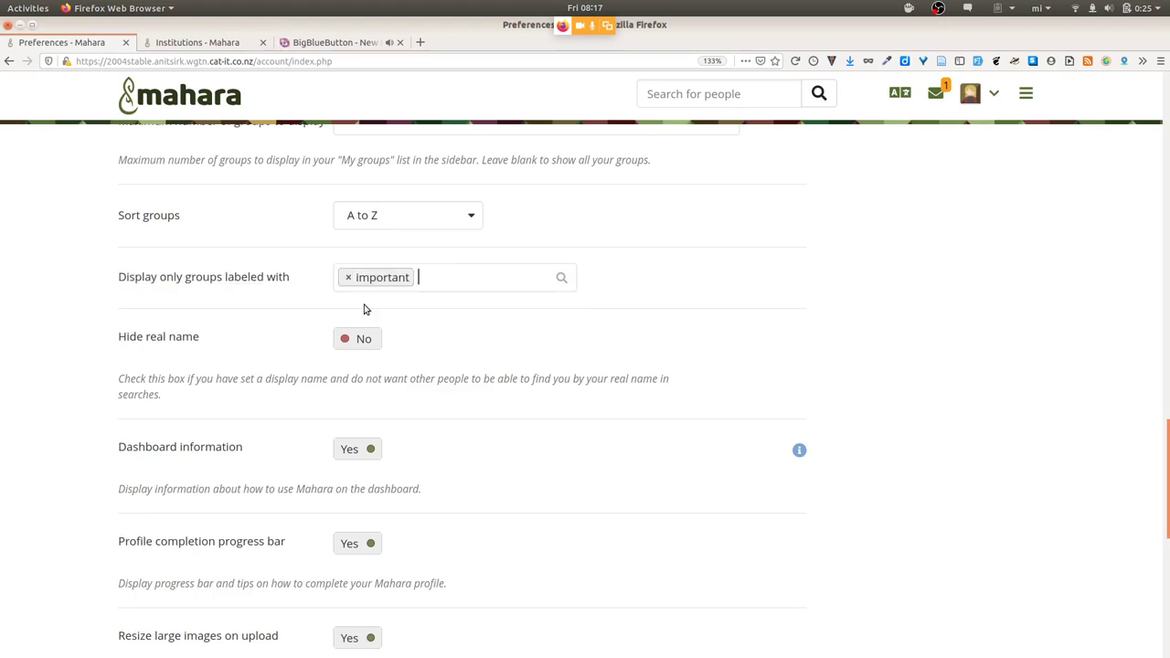
click(446, 284)
text(s)
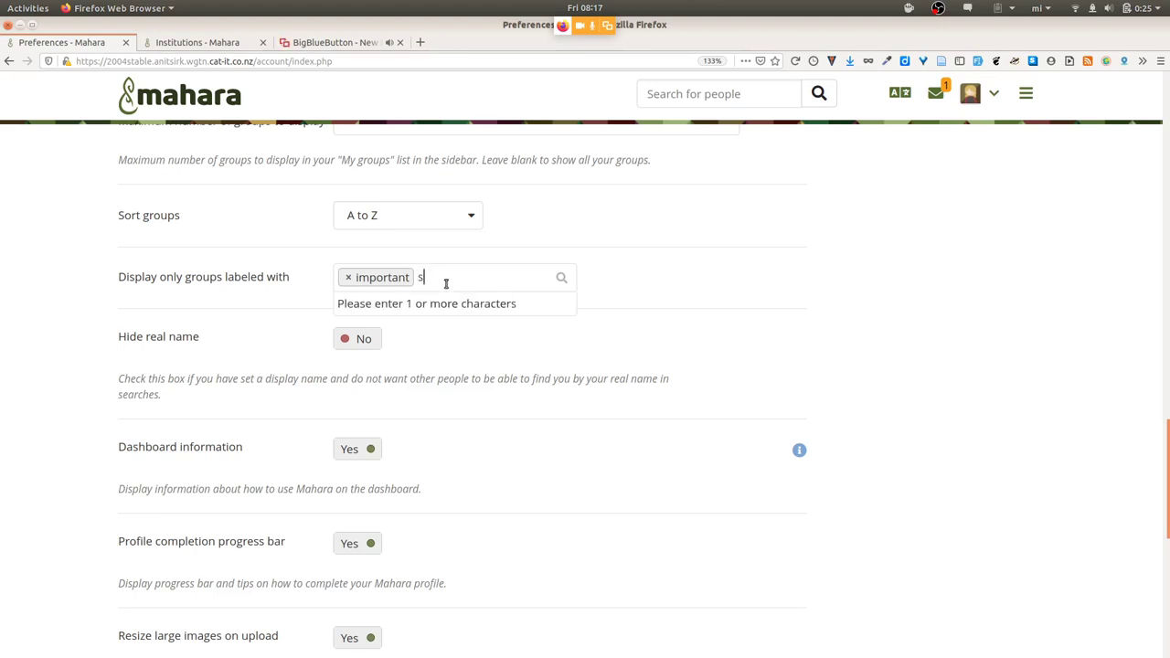
text(em)
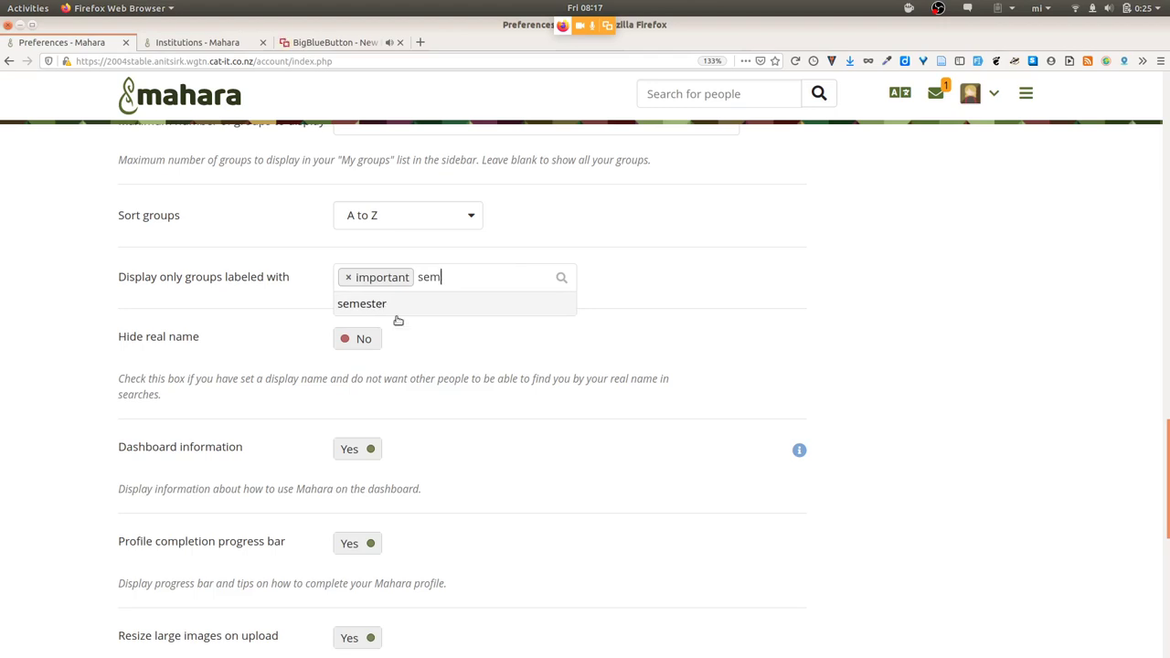
key(BackSpace)
key(BackSpace)
key(BackSpace)
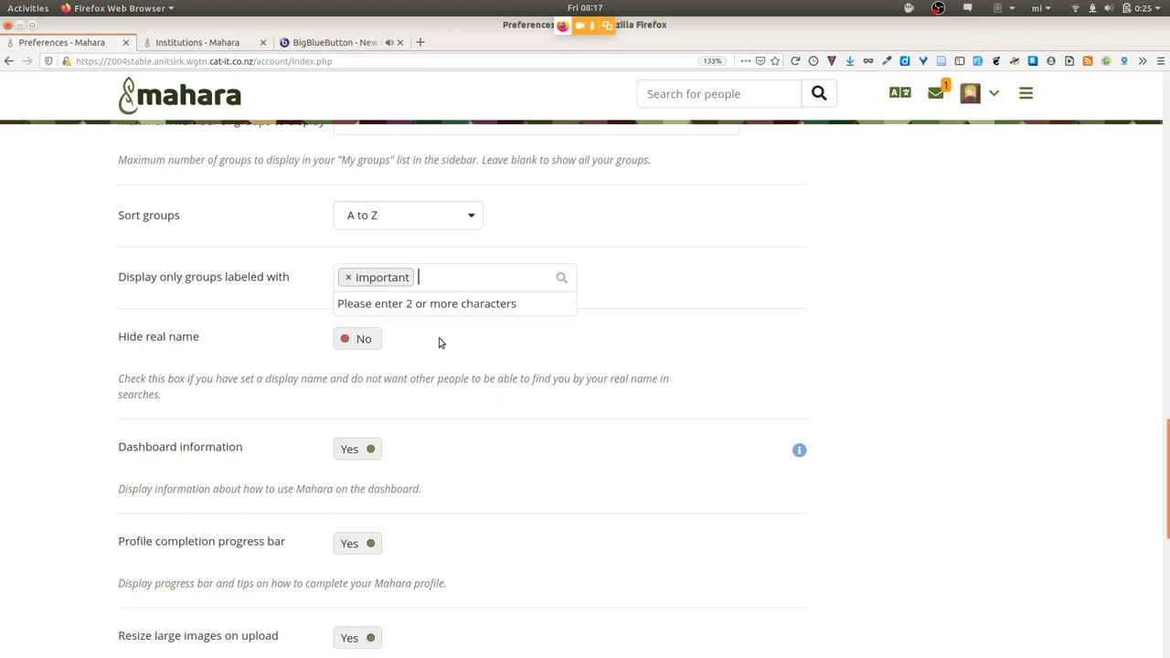
click(438, 340)
Save the account preferences.
scroll(439, 342, down, 5)
scroll(439, 343, down, 3)
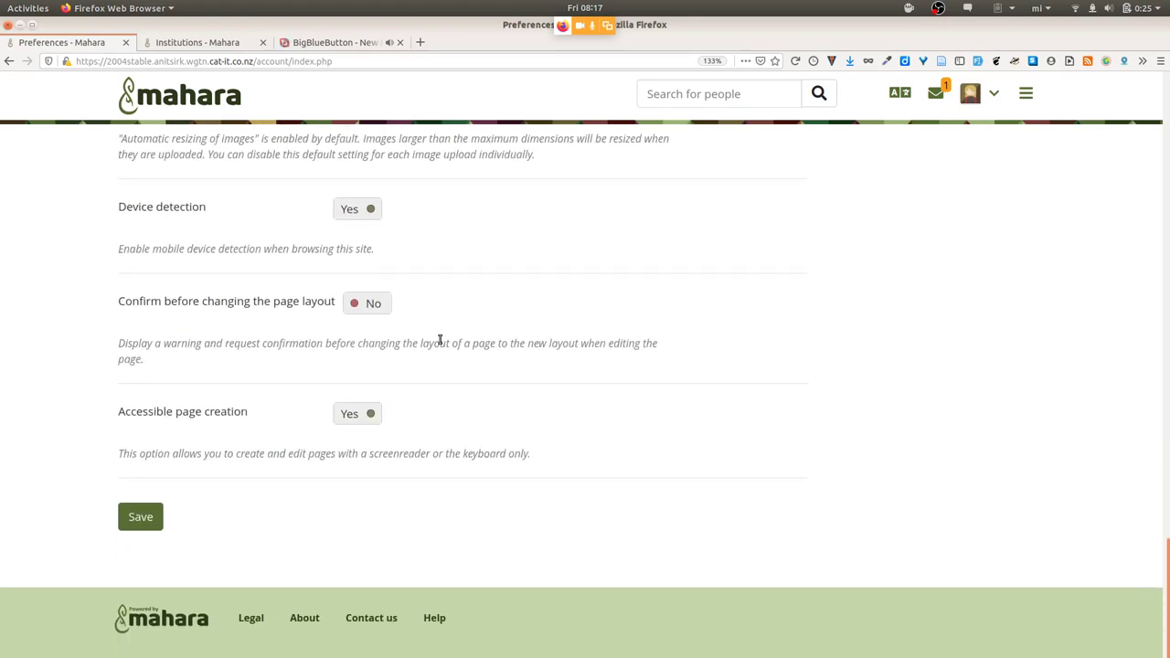
click(139, 519)
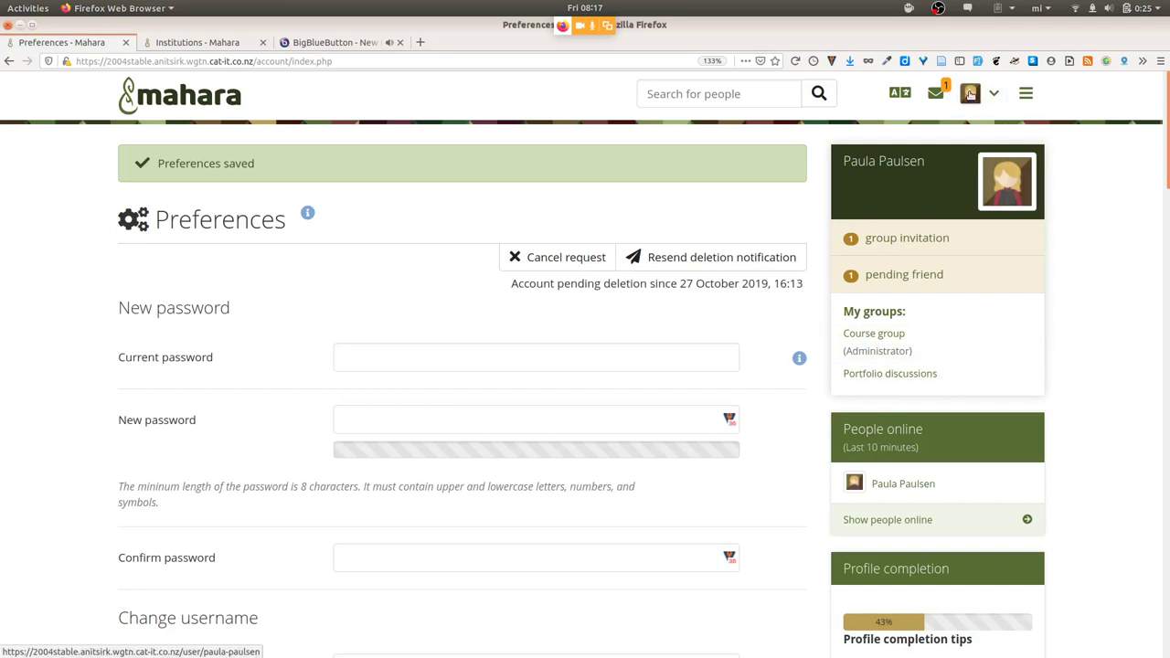
Open the account's own profile page for editing and go to its My groups block.
click(968, 97)
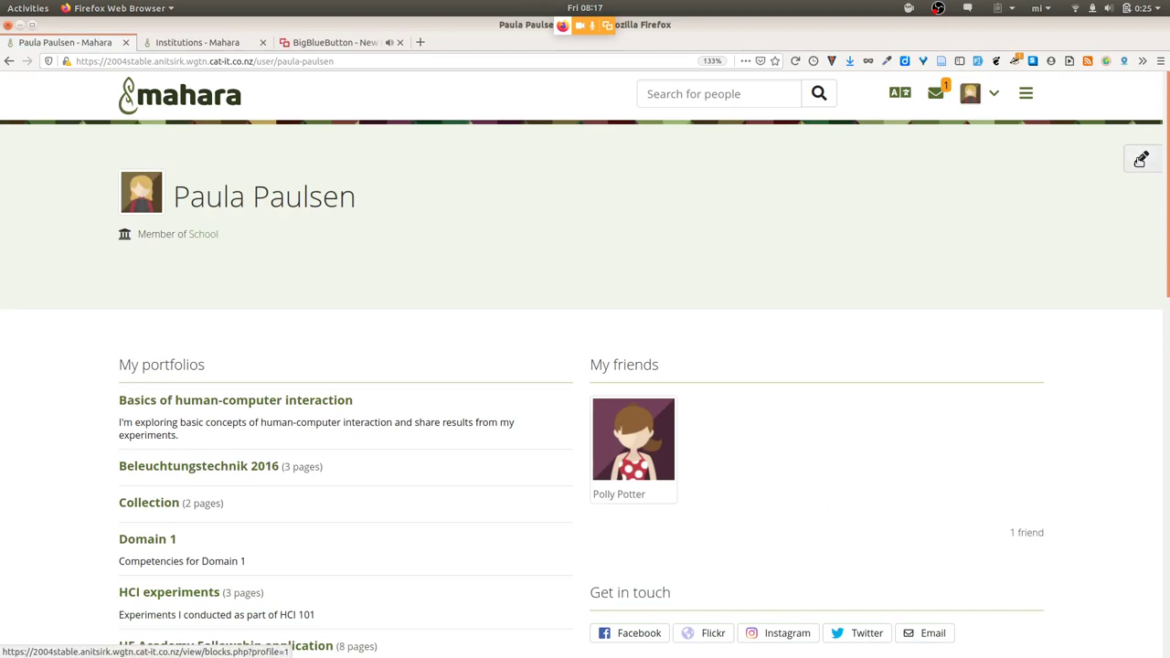
click(1140, 159)
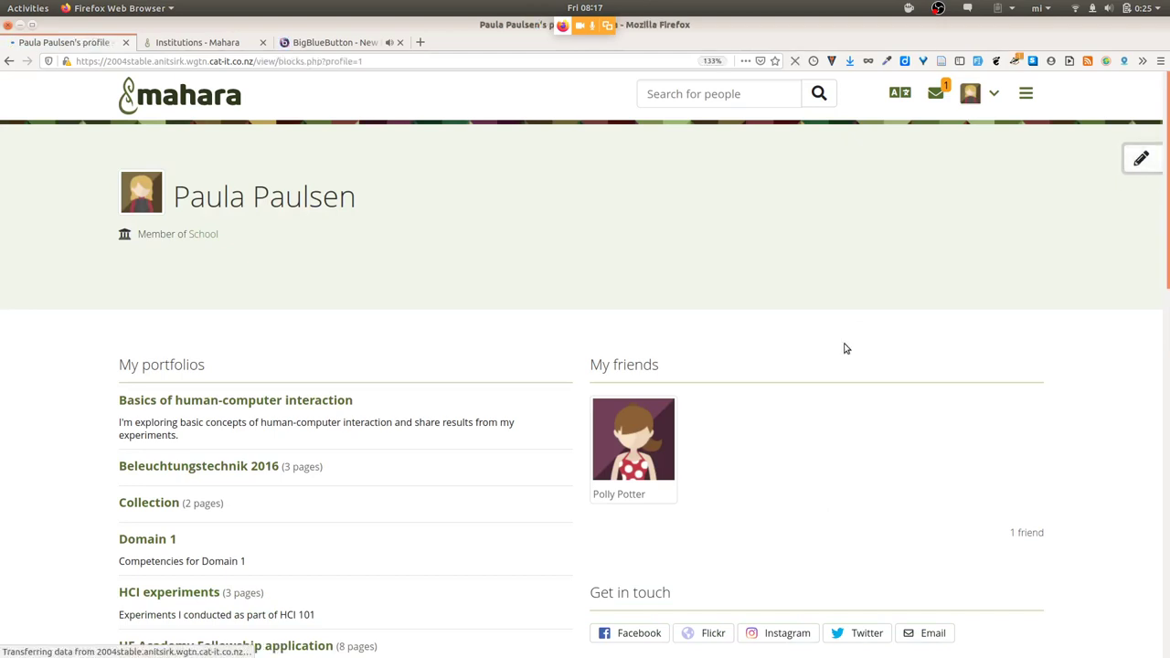
scroll(844, 344, down, 10)
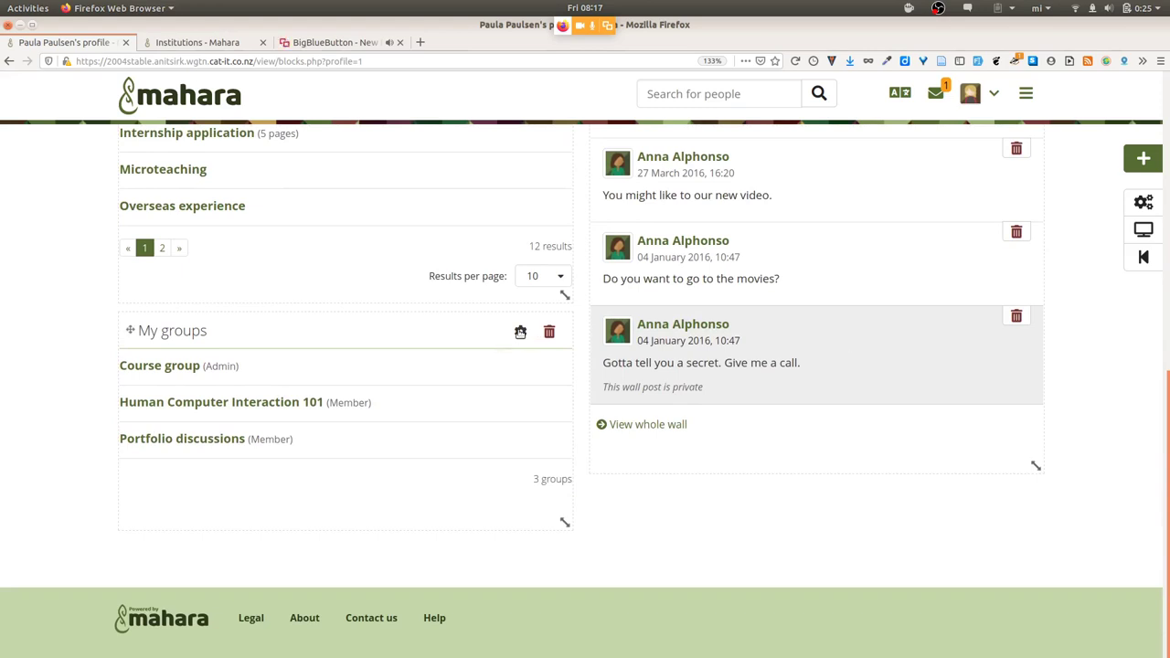
Configure the My groups block to display only groups labeled "important" instead of "course", and save it.
click(522, 333)
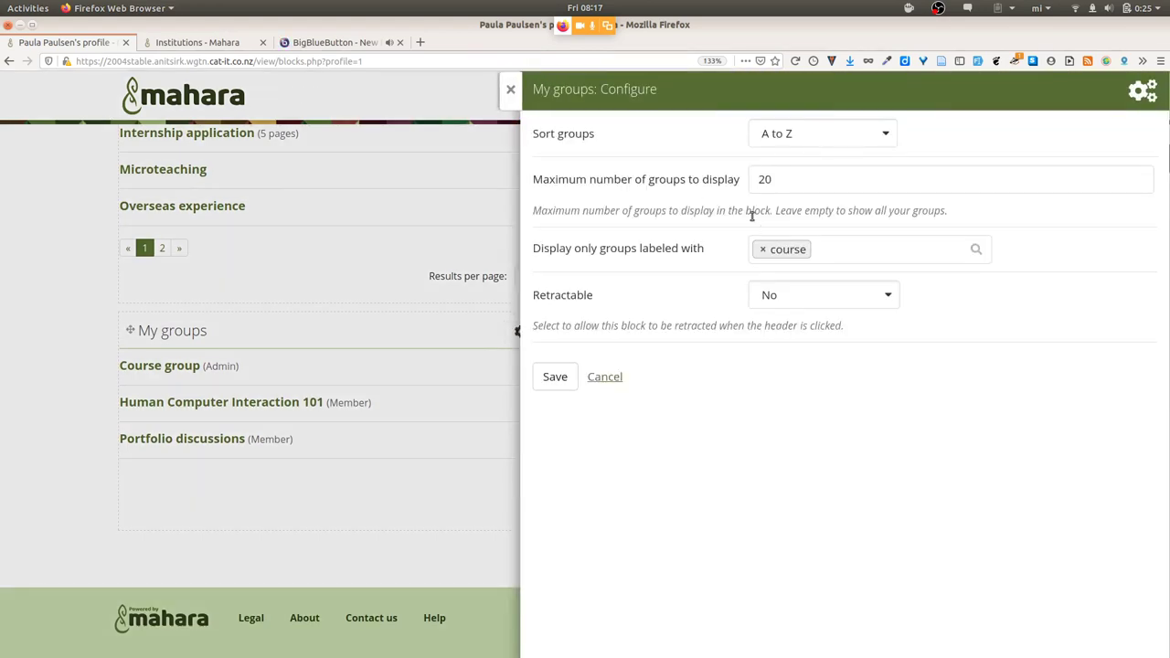
click(761, 247)
click(761, 248)
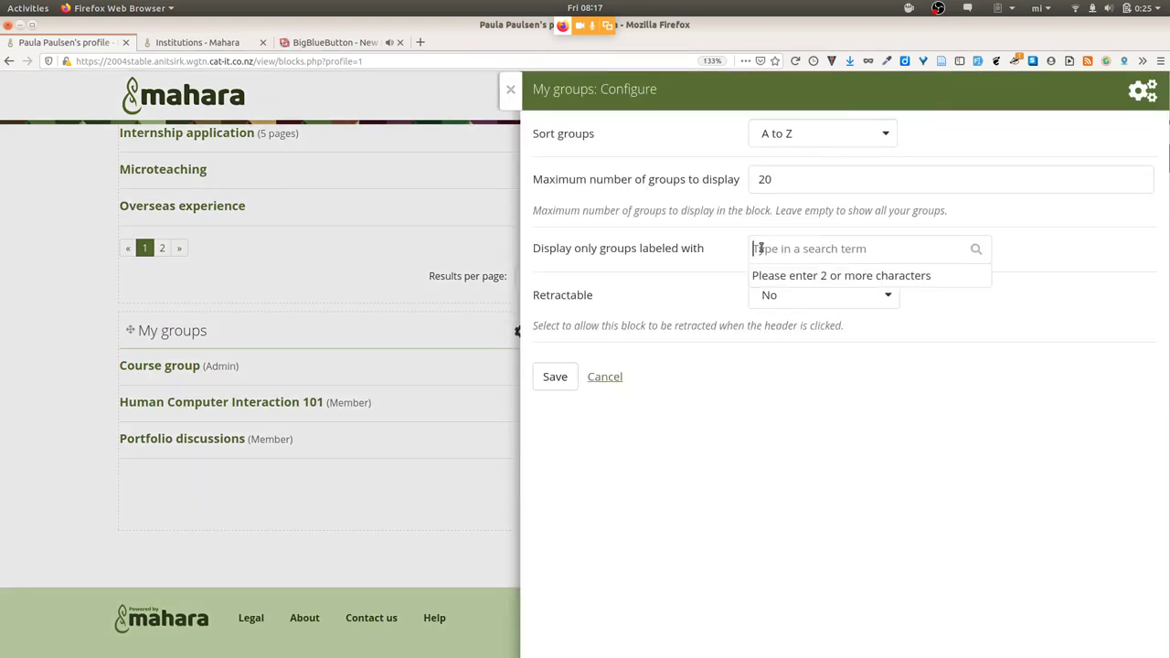
text(impo)
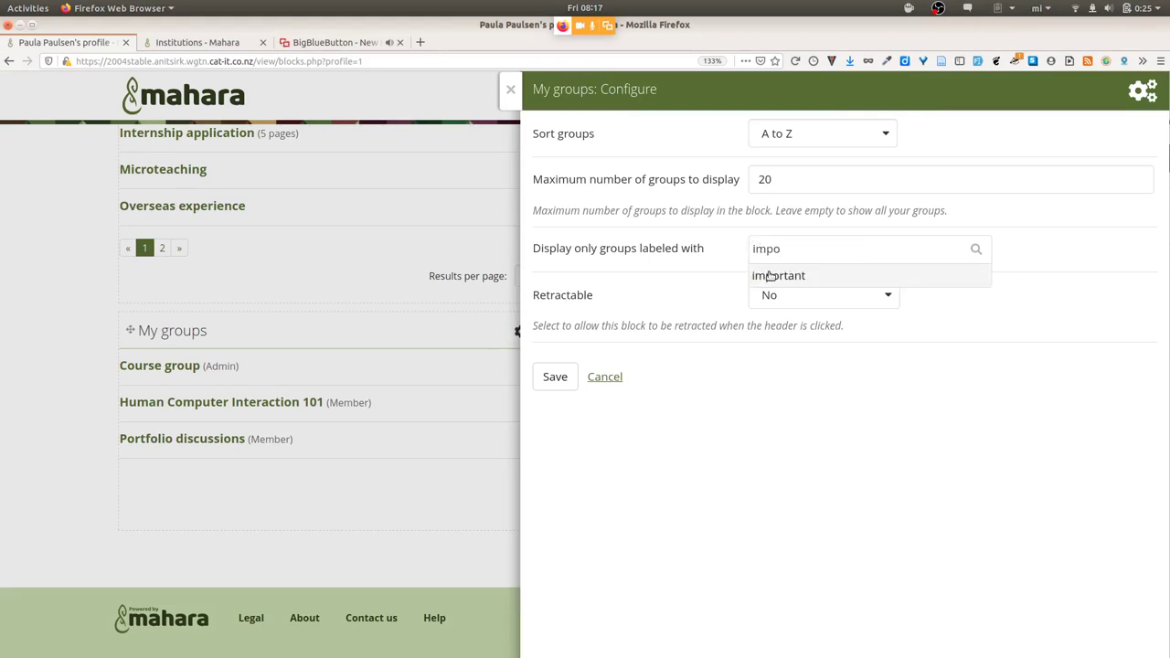
click(768, 274)
click(550, 378)
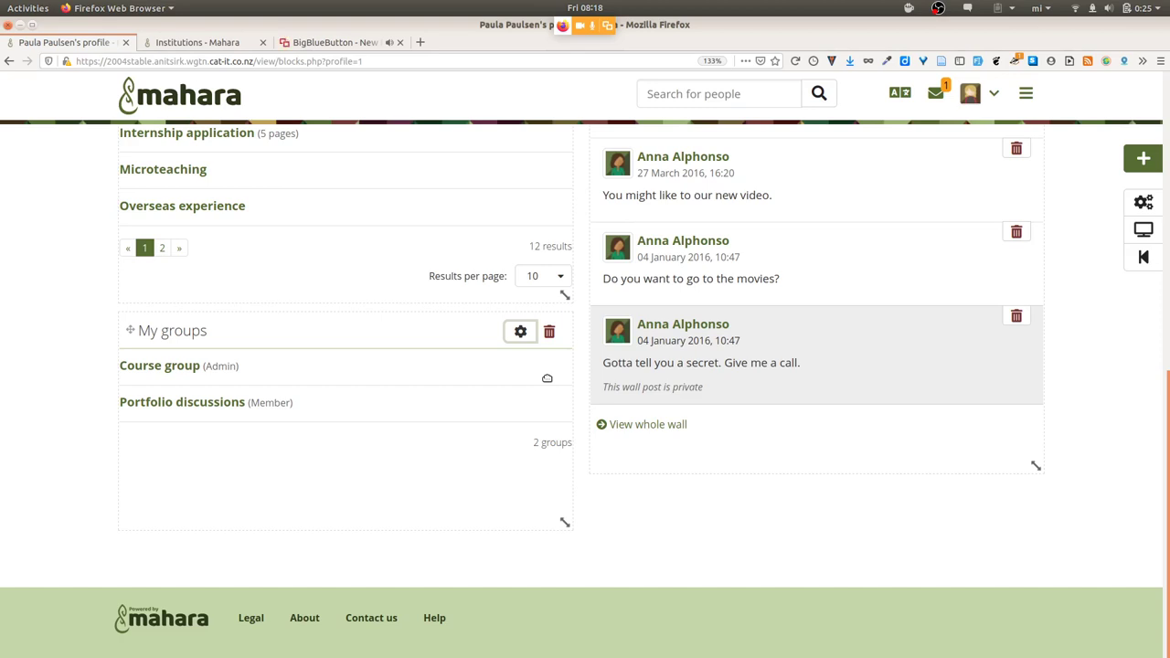
Switch to the private browsing Firefox window showing the Mahara dashboard of the administrator account.
key(alt+Tab)
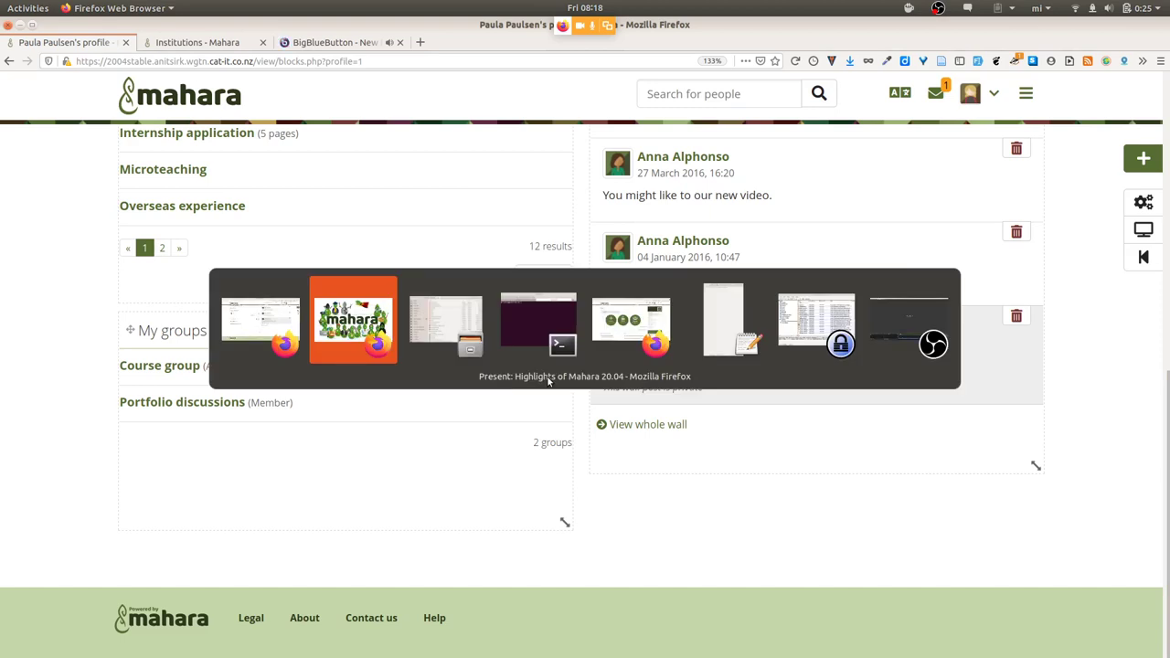
key(alt+Tab)
key(alt+Tab)
key(alt+Tab)
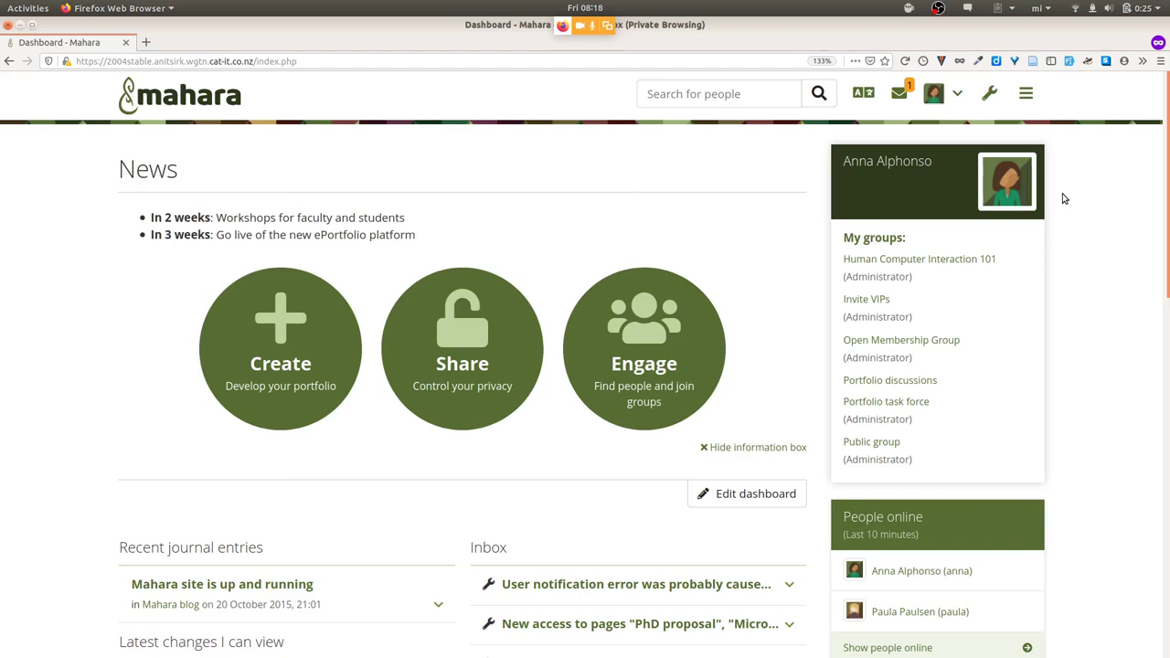
Open the site's Default group settings page in the administration area.
click(989, 93)
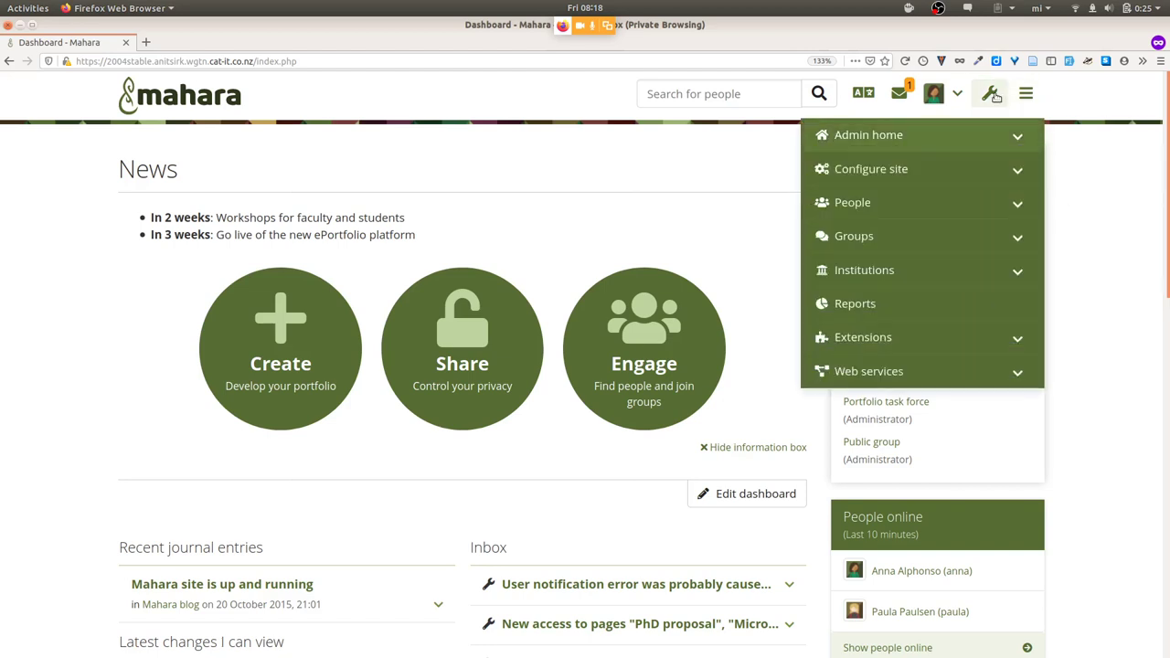
click(929, 235)
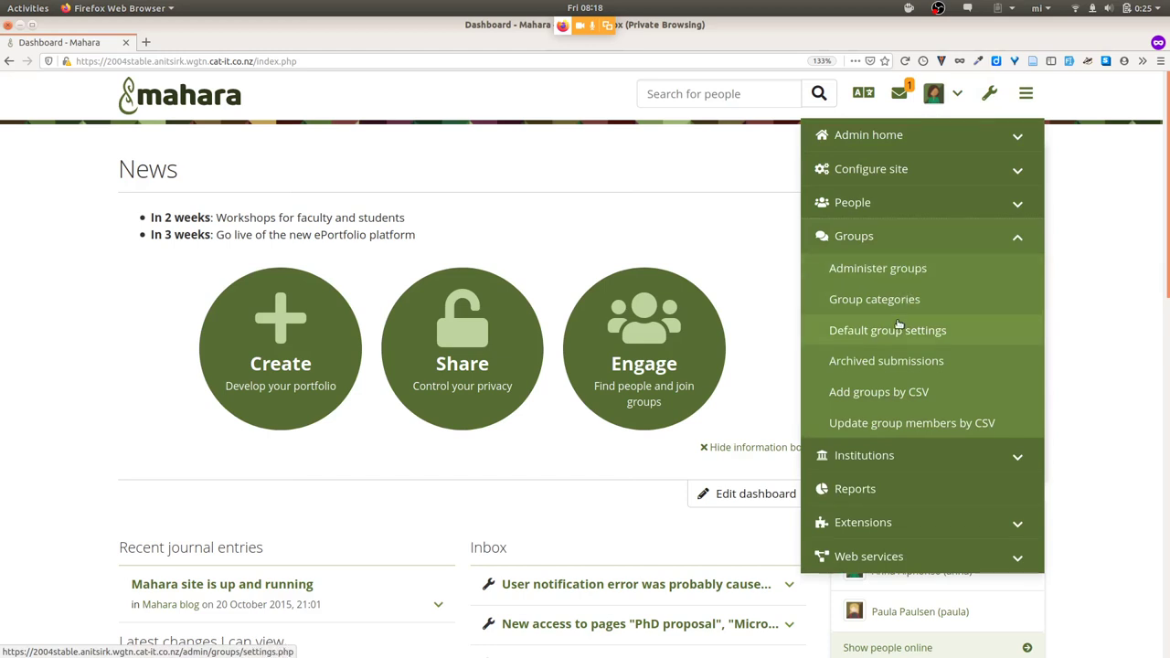
click(898, 327)
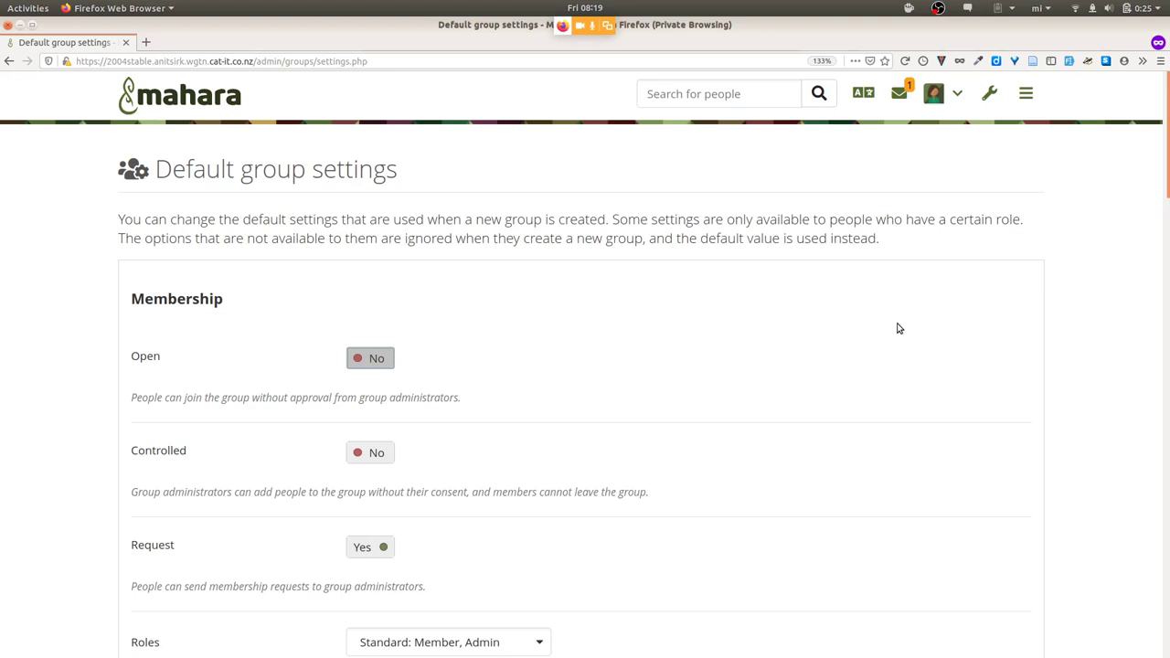
Turn Friend invitations off and Recommendations on in the default membership settings for new groups.
scroll(898, 328, down, 3)
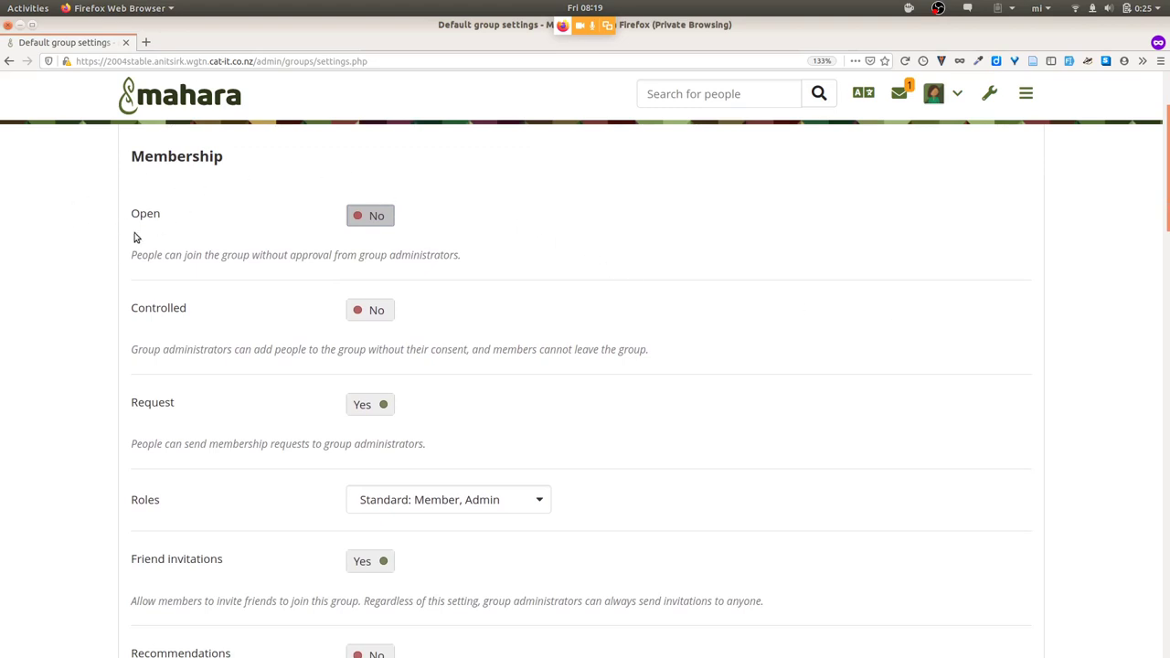
scroll(306, 476, down, 3)
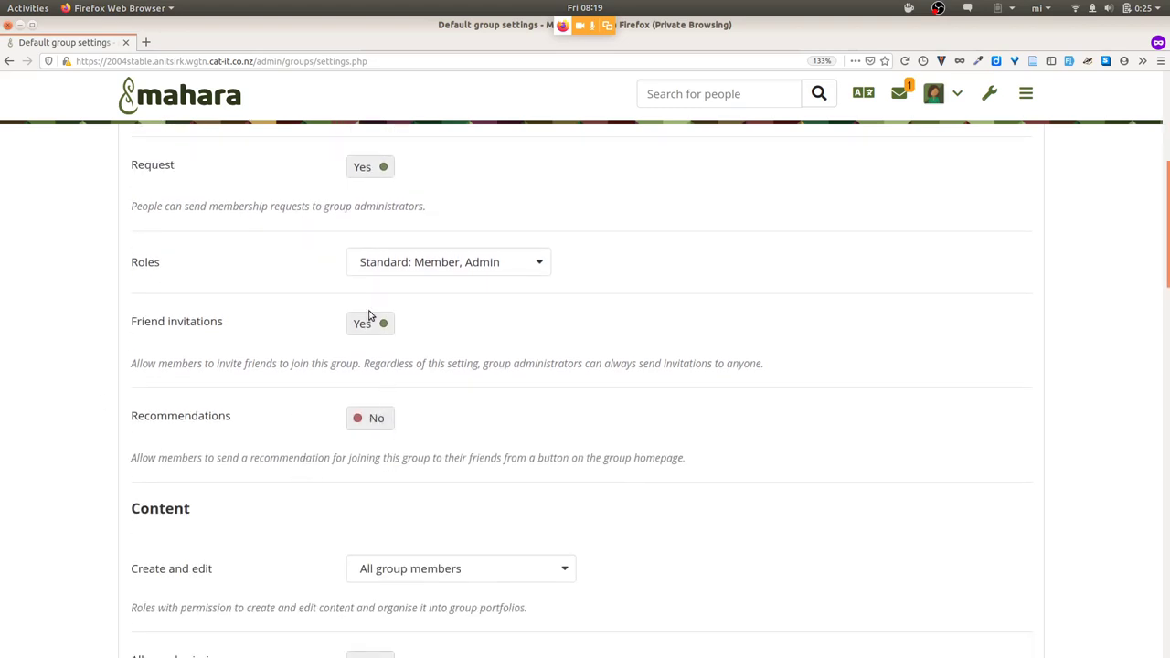
click(369, 421)
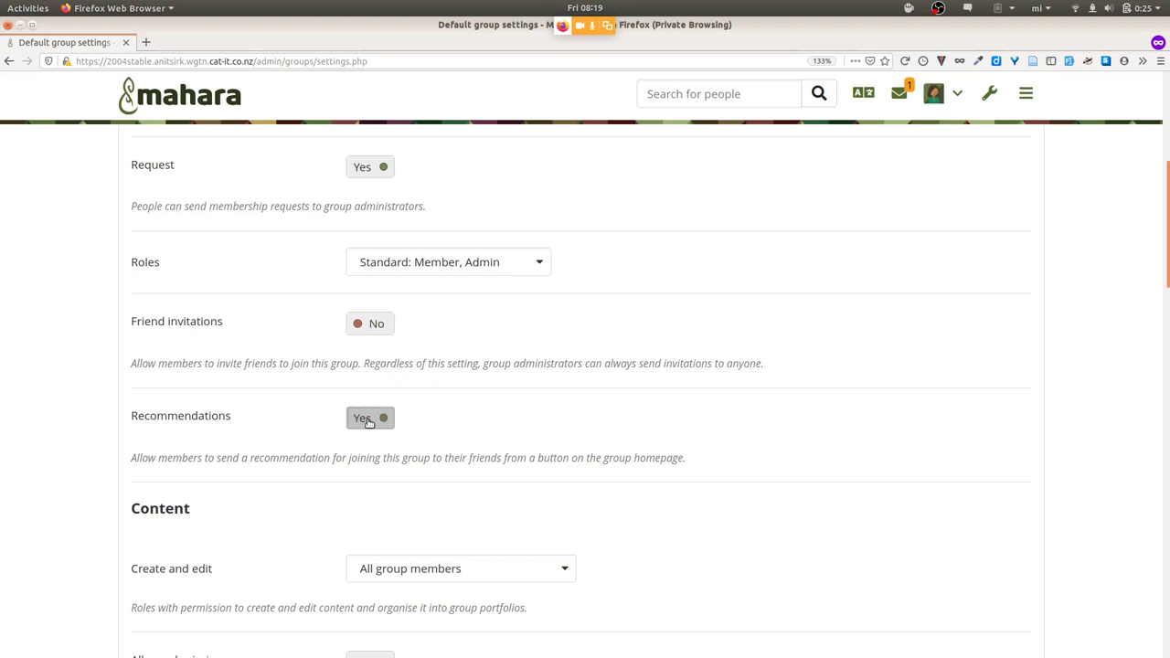
Set the default Create and edit permission to "Group administrators" and save the default group settings.
scroll(696, 466, down, 1)
scroll(696, 466, down, 3)
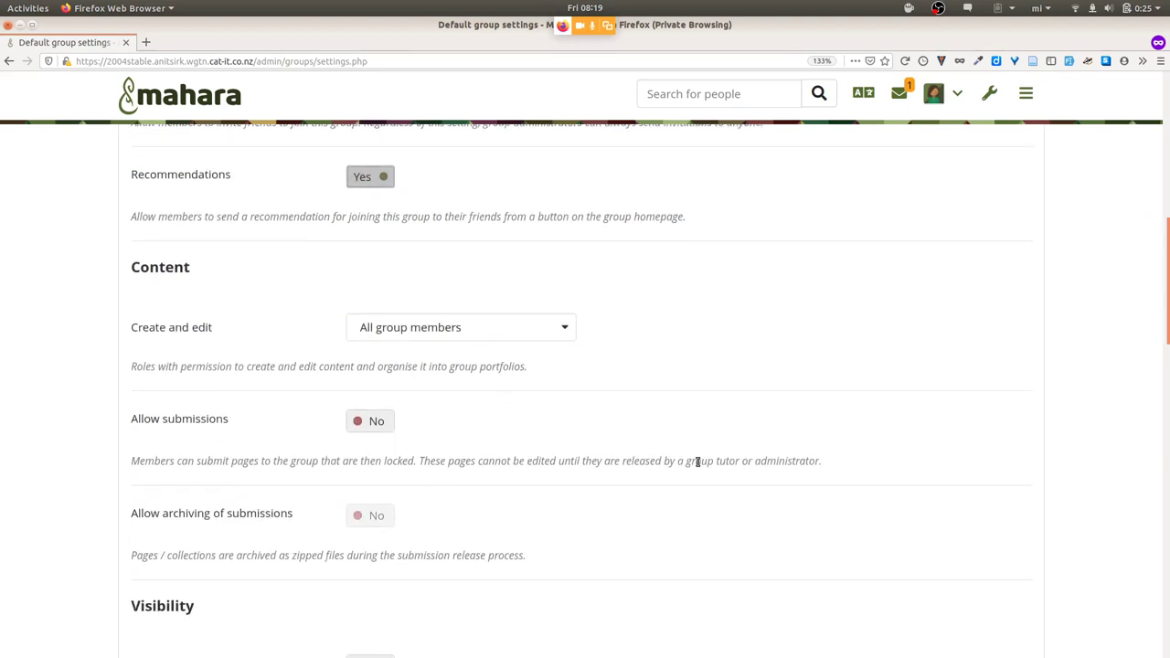
click(517, 287)
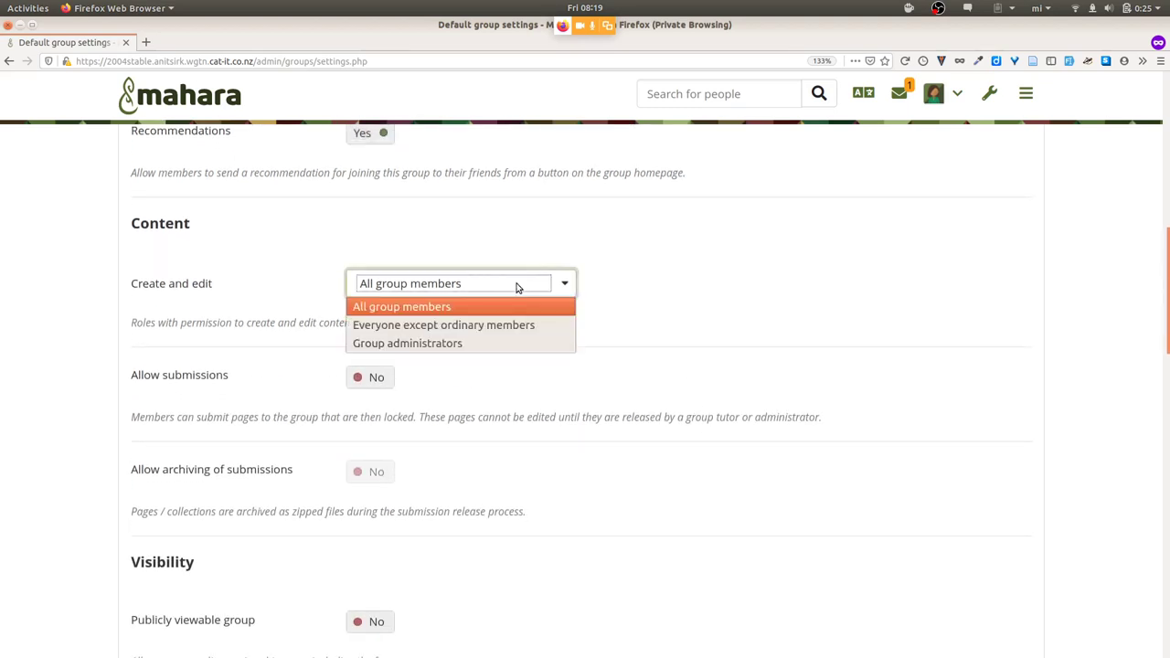
click(452, 343)
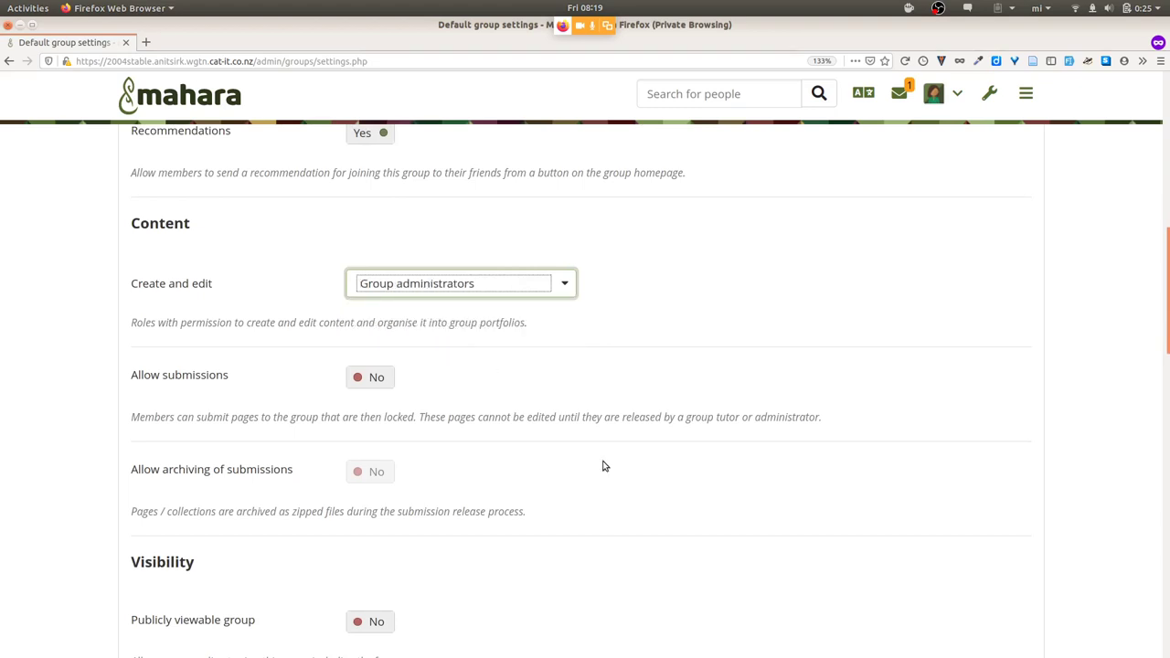
scroll(603, 466, down, 1)
scroll(603, 466, down, 10)
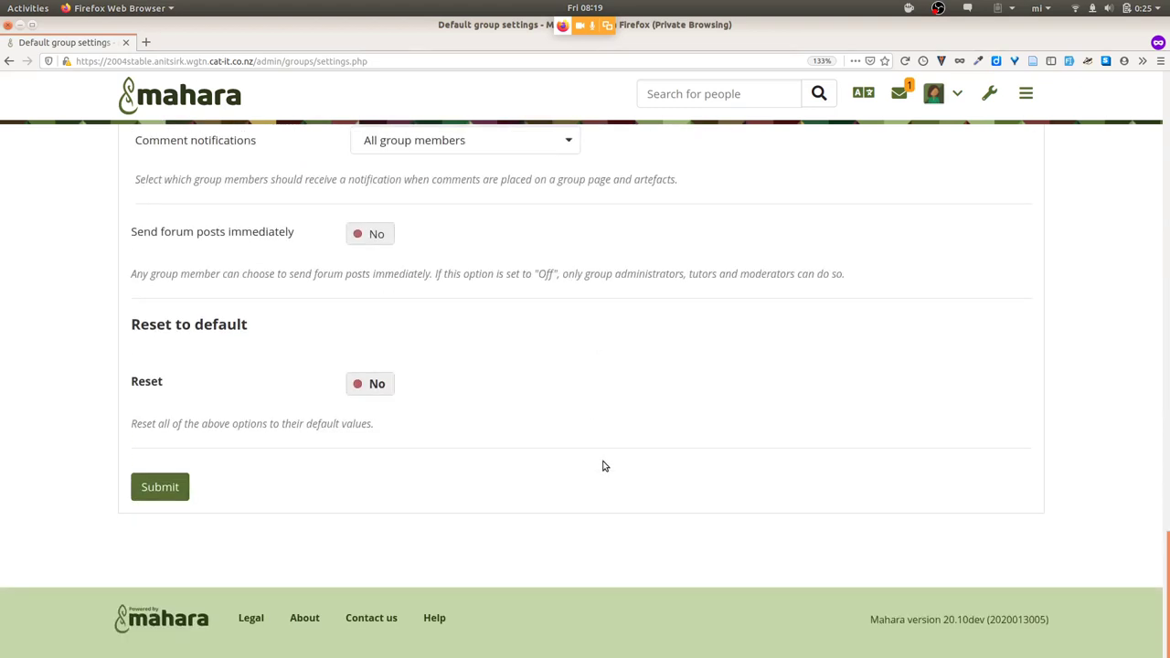
click(162, 487)
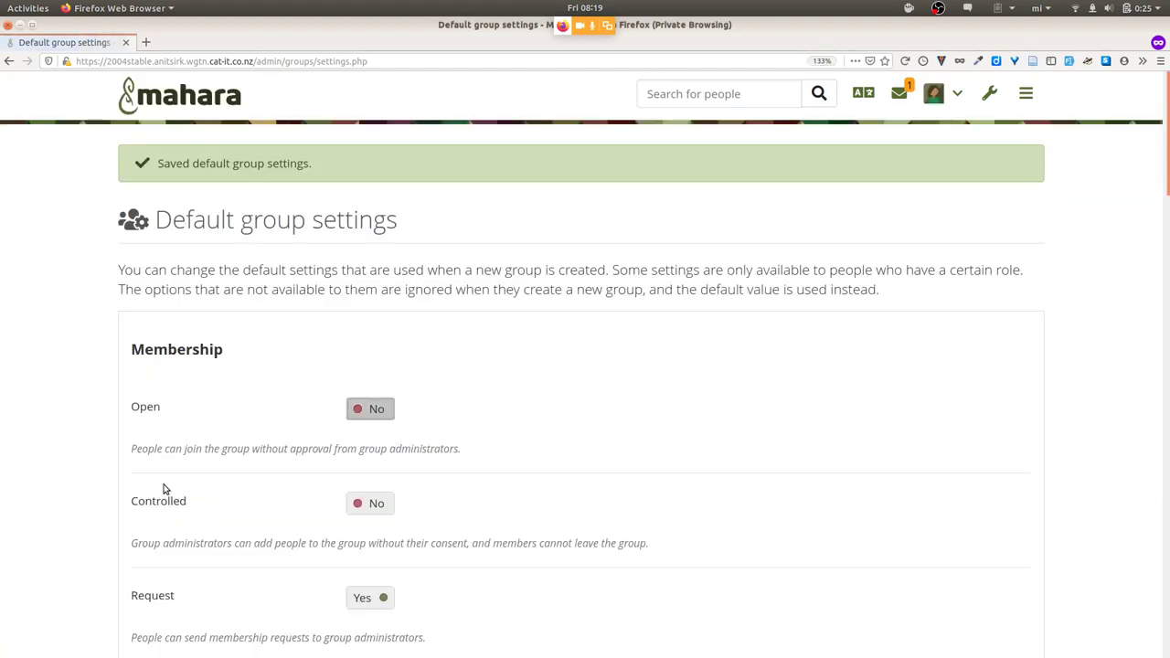
Go to the Groups overview and open the form for creating a new group.
click(1026, 93)
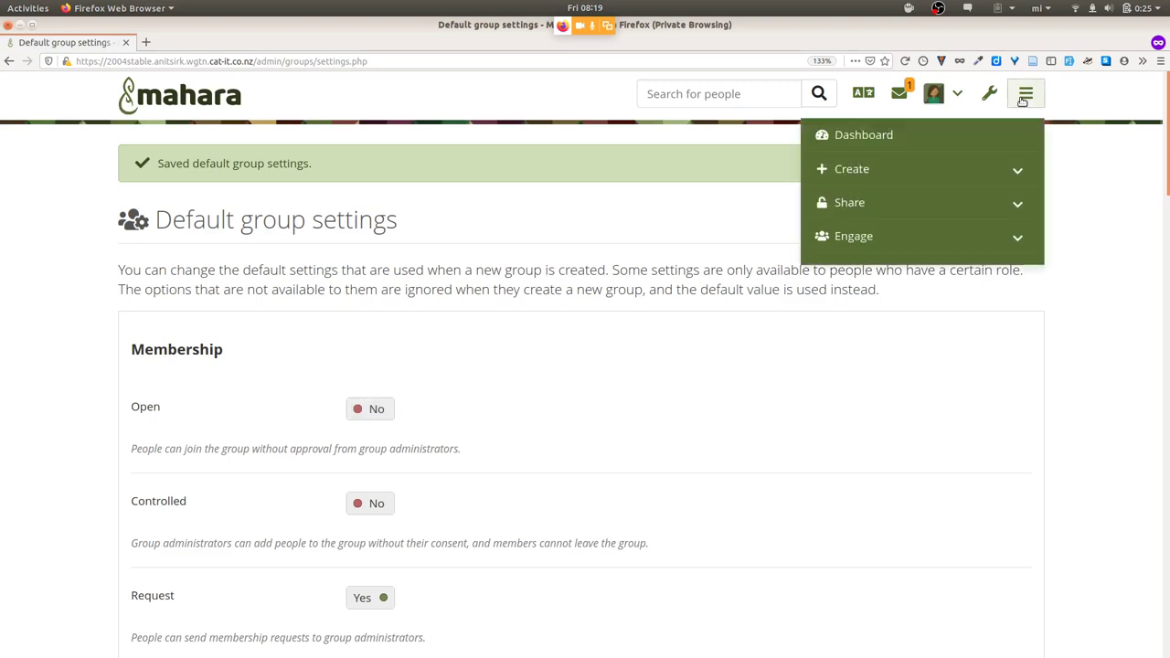
click(922, 237)
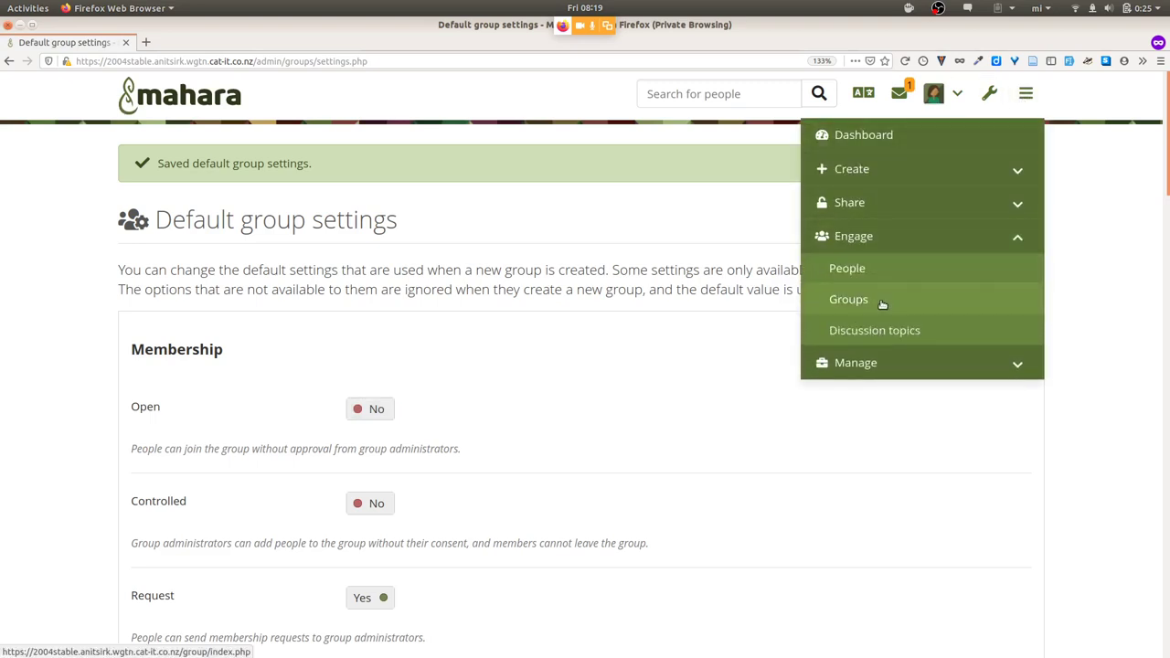
click(880, 298)
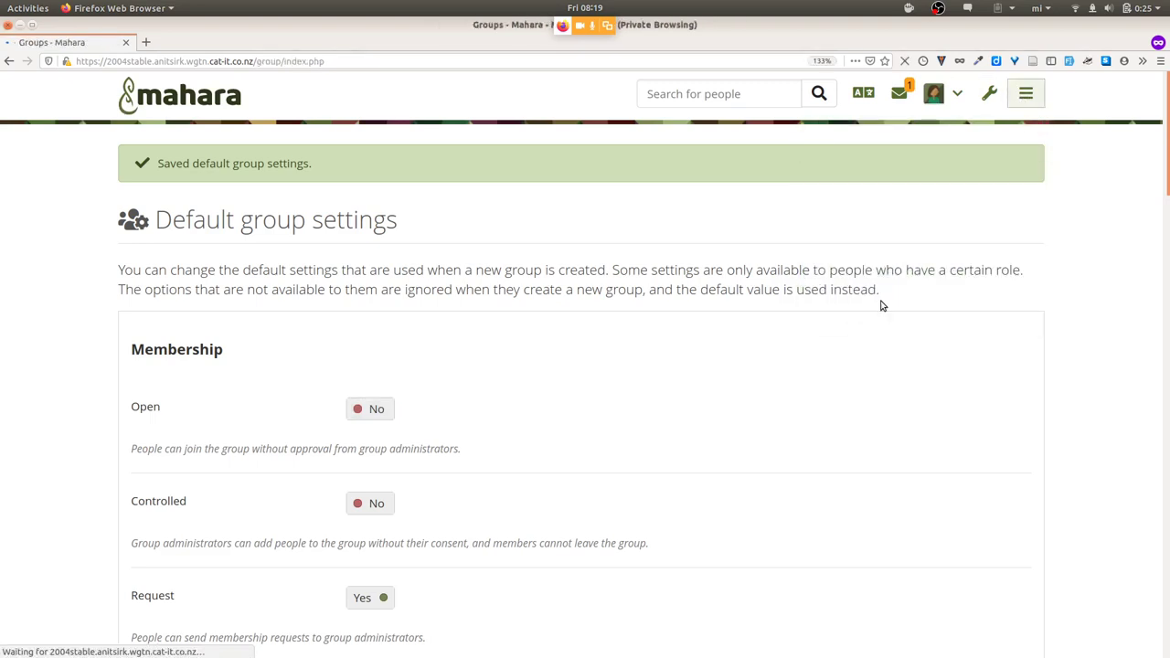
click(761, 206)
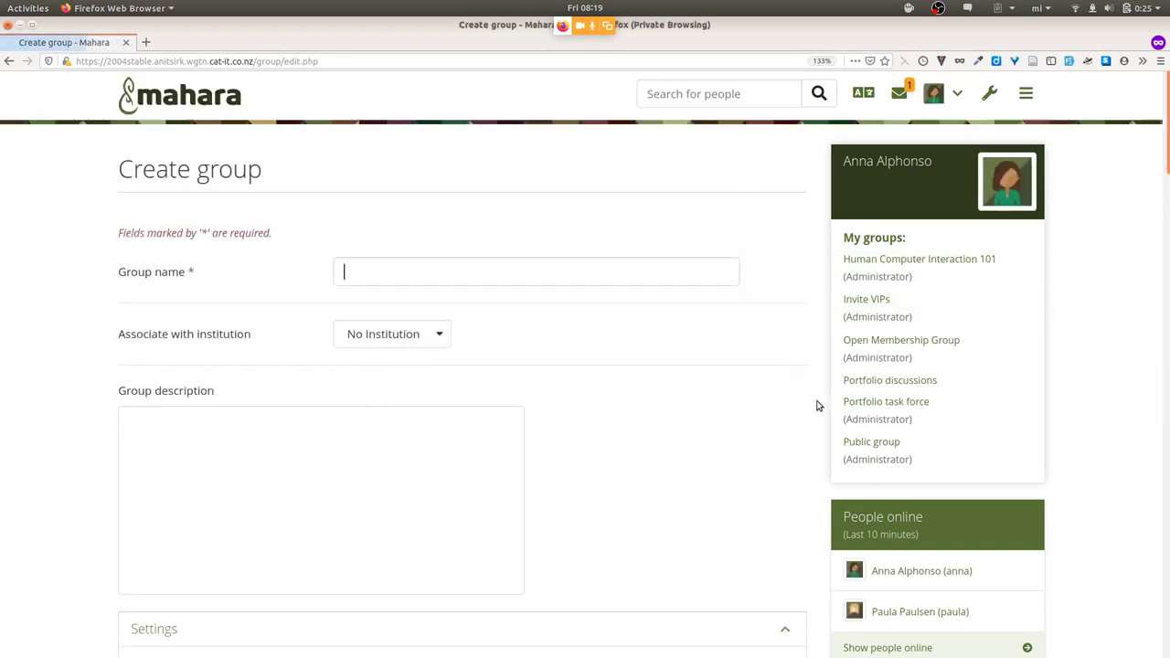
Review the membership and content defaults in the new group form, including Friend invitations, Recommendations and Create and edit, then cancel the form.
scroll(817, 430, down, 5)
scroll(817, 435, down, 2)
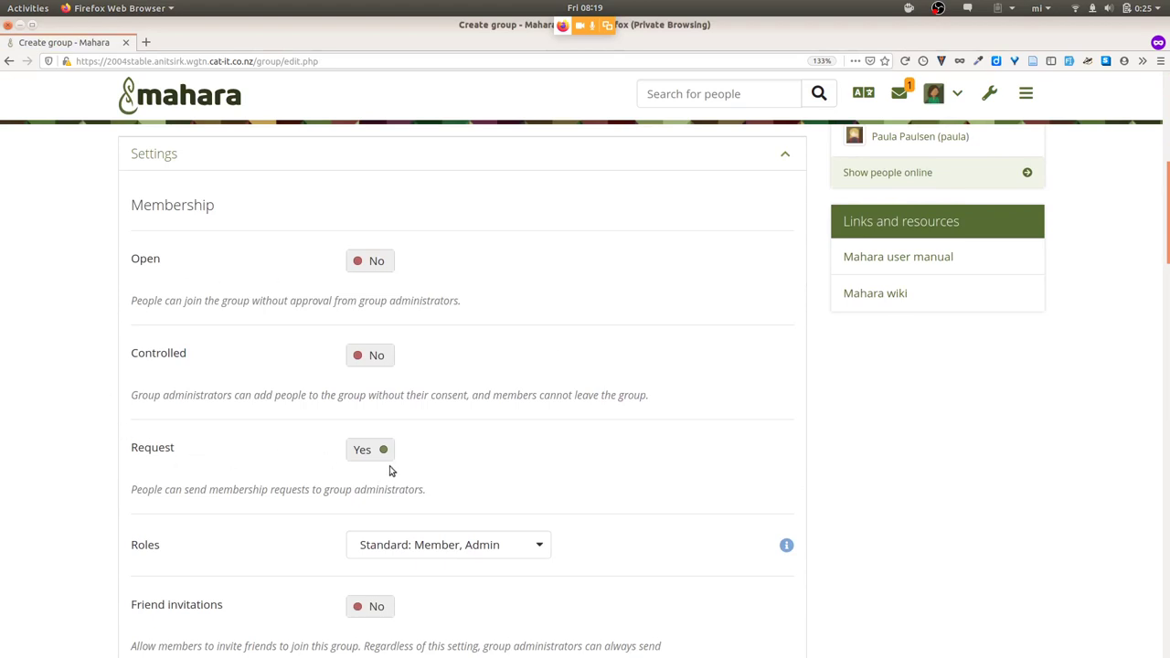
scroll(452, 464, down, 4)
scroll(452, 464, down, 4)
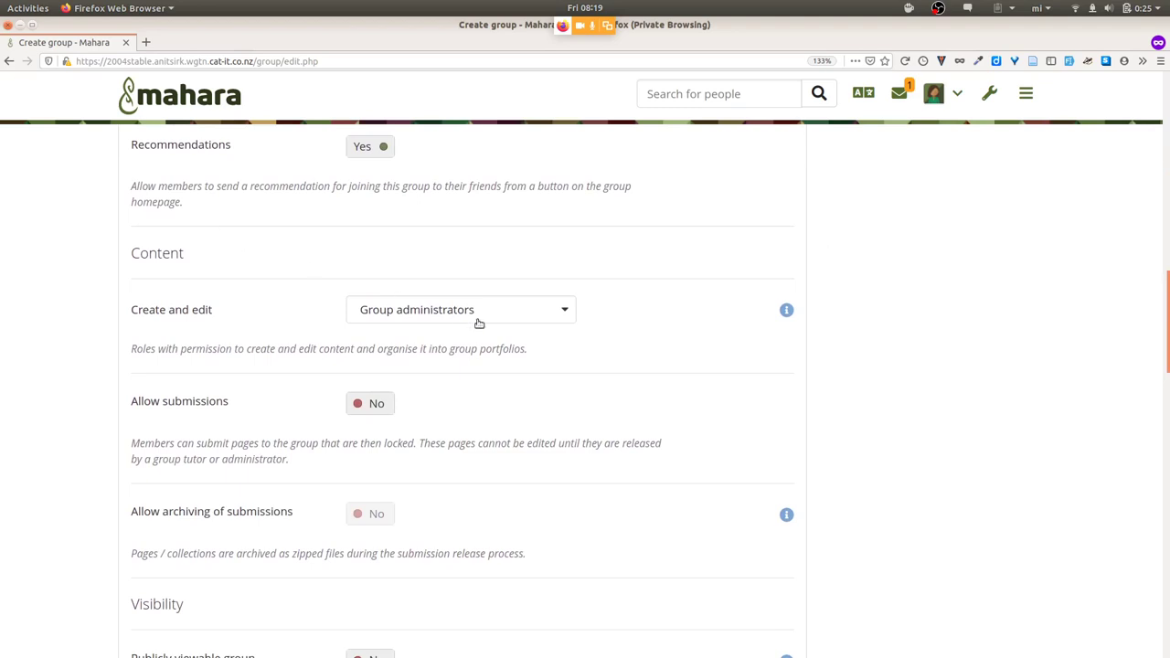
scroll(478, 322, down, 2)
scroll(478, 322, up, 4)
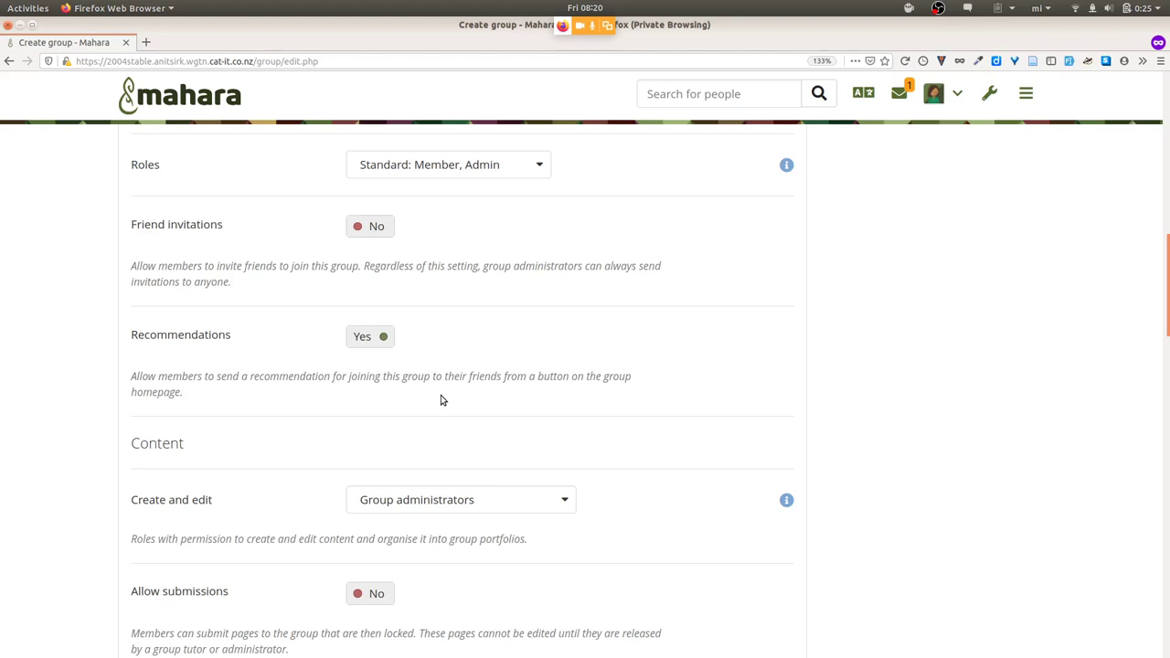
scroll(440, 400, down, 15)
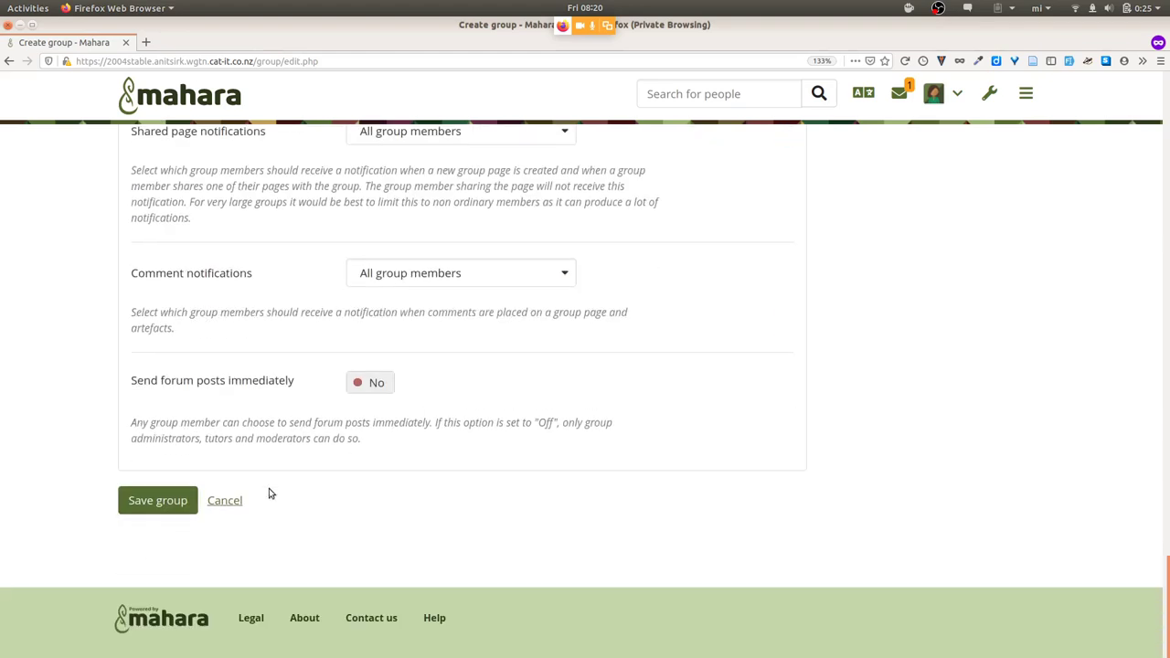
click(212, 504)
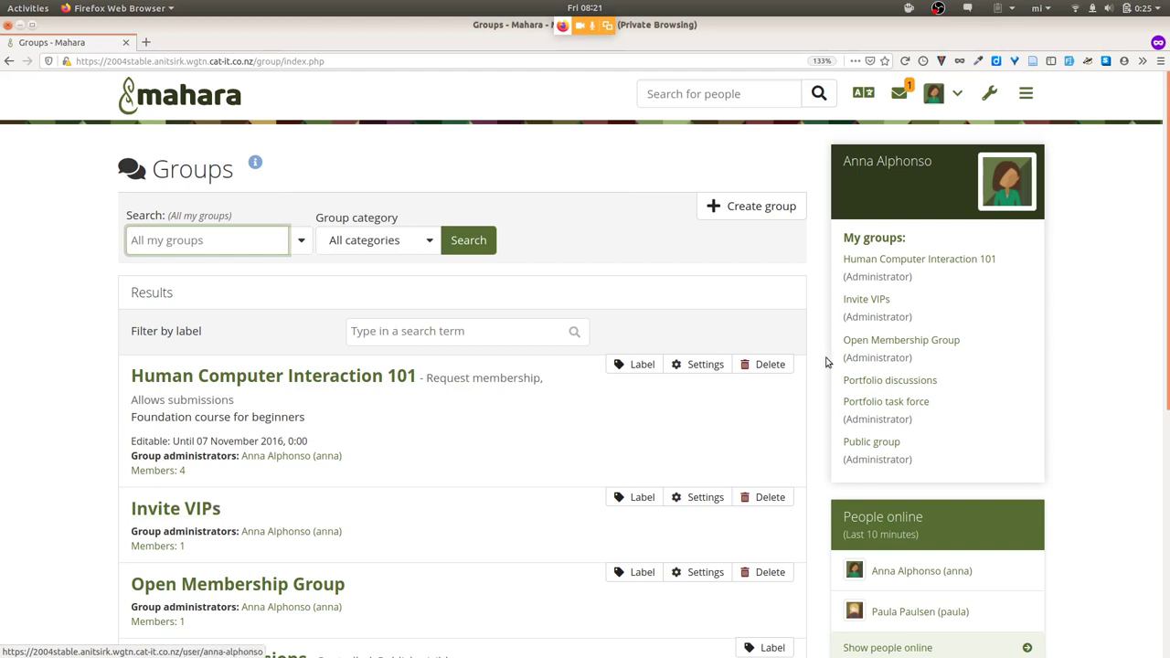
Open the personal Files area and examine the list of file types allowed for upload.
click(1027, 93)
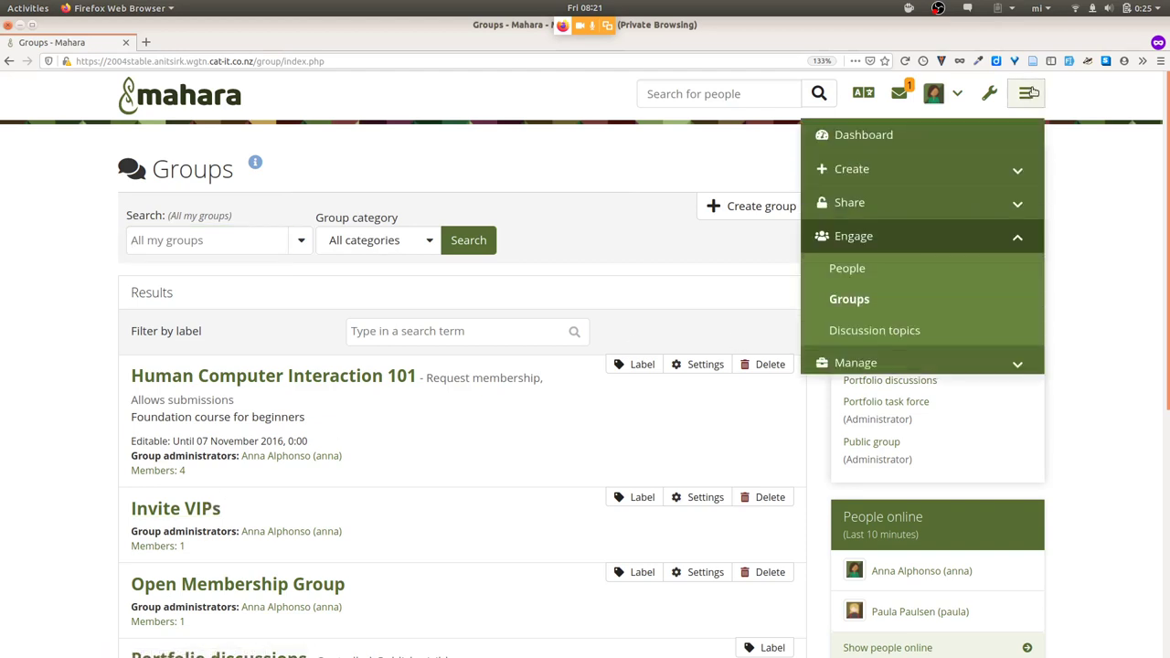
click(942, 172)
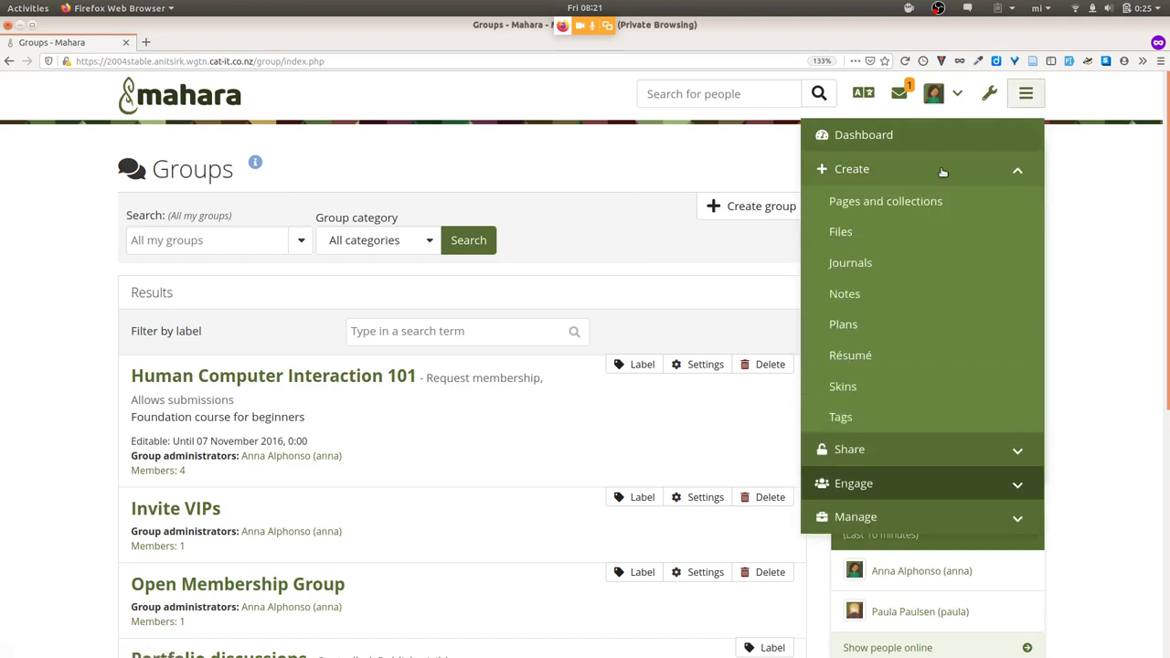
click(840, 231)
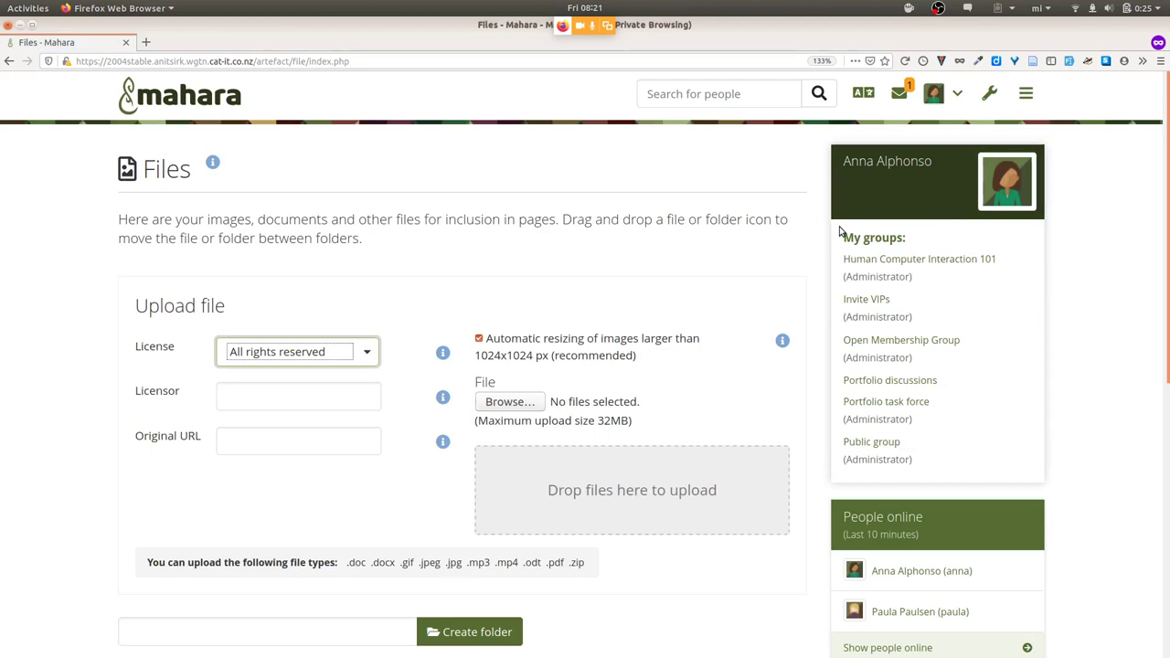
scroll(820, 446, down, 4)
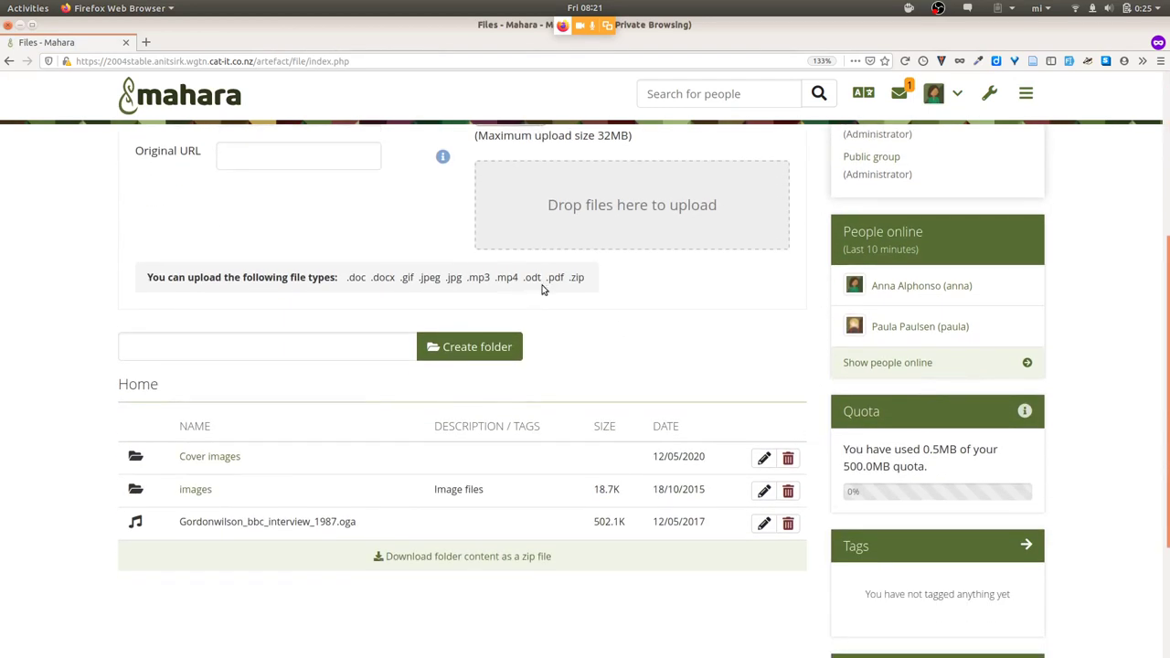
drag(595, 279, 344, 281)
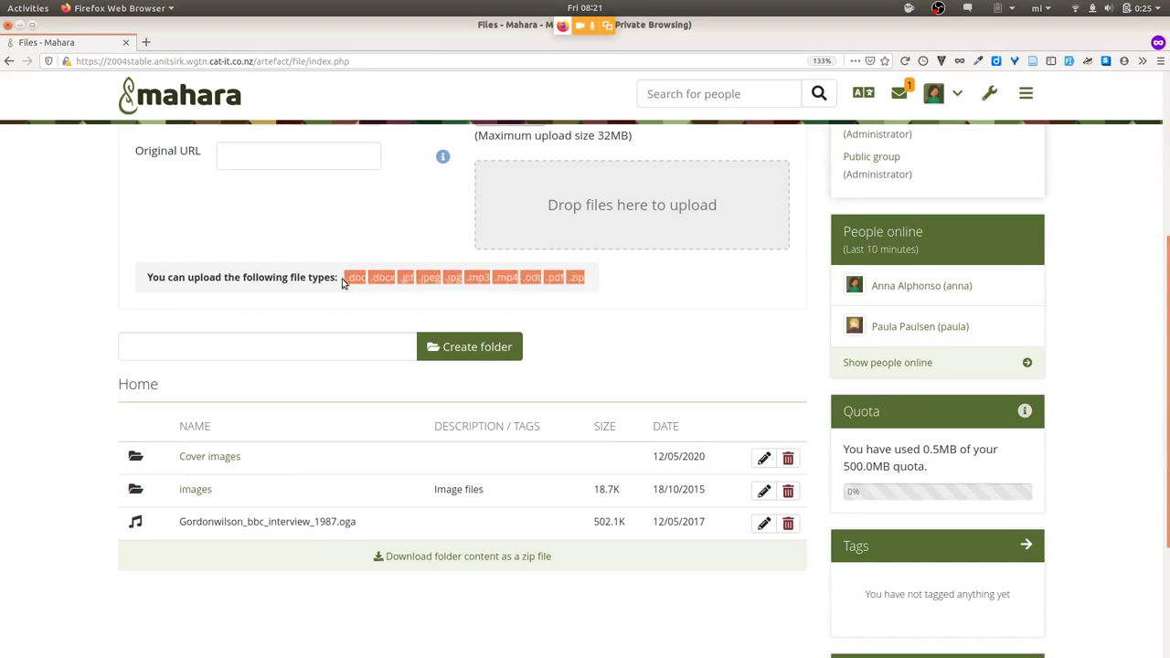
click(627, 276)
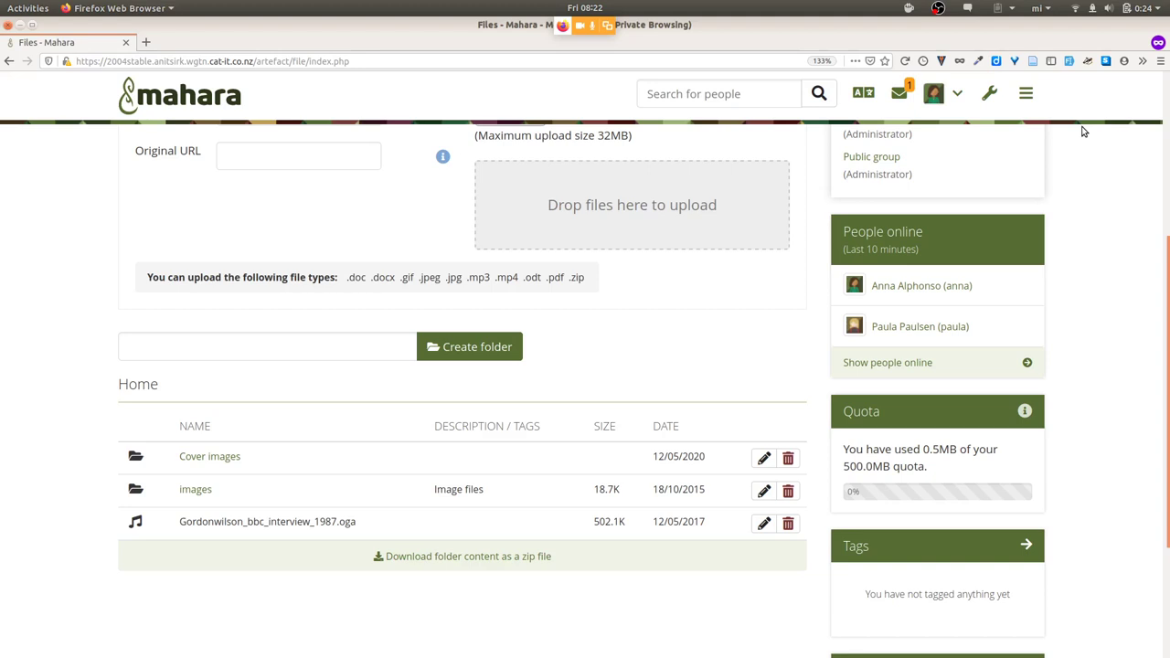
Open the portfolio export page and read through its description and export options.
click(1028, 95)
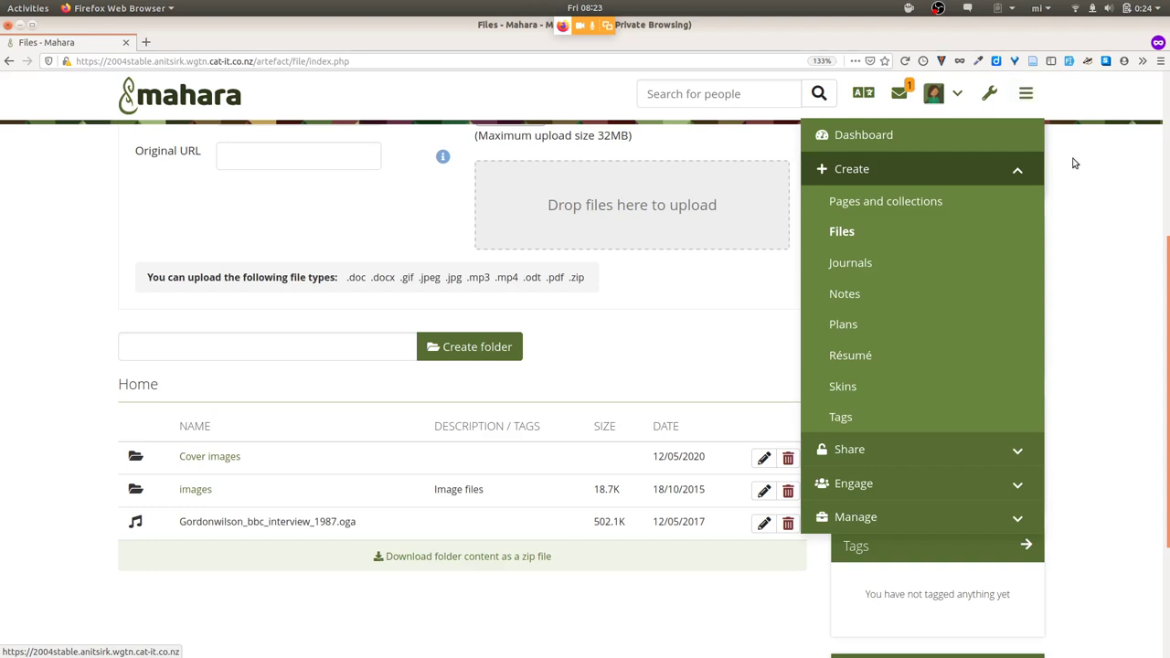
click(931, 521)
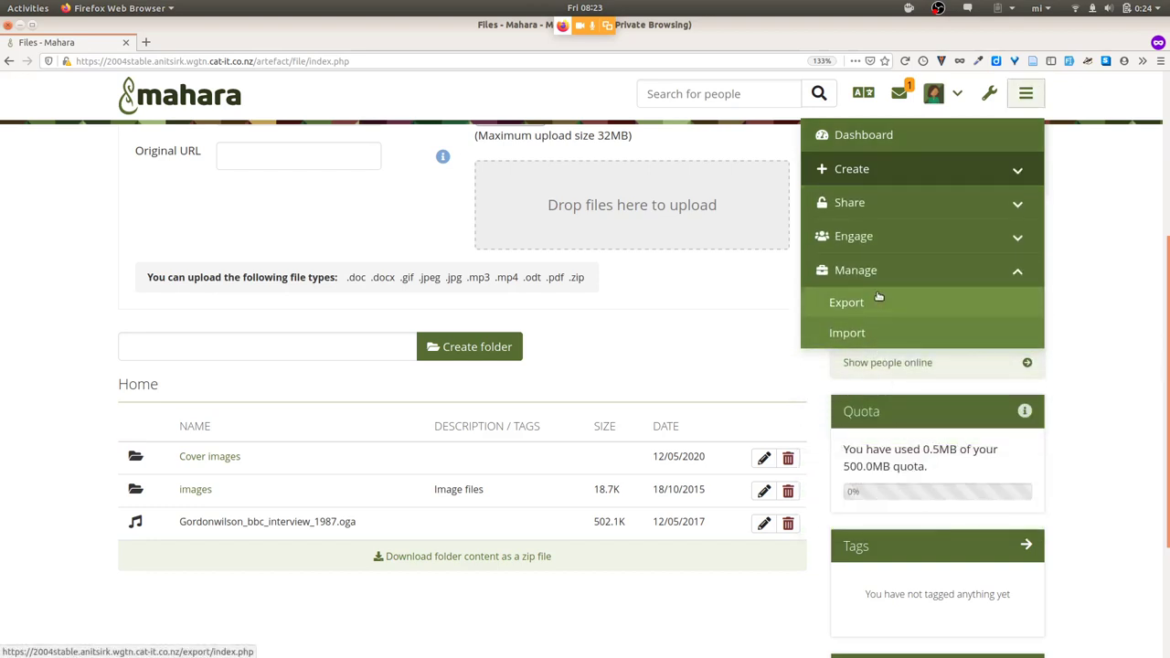
click(877, 302)
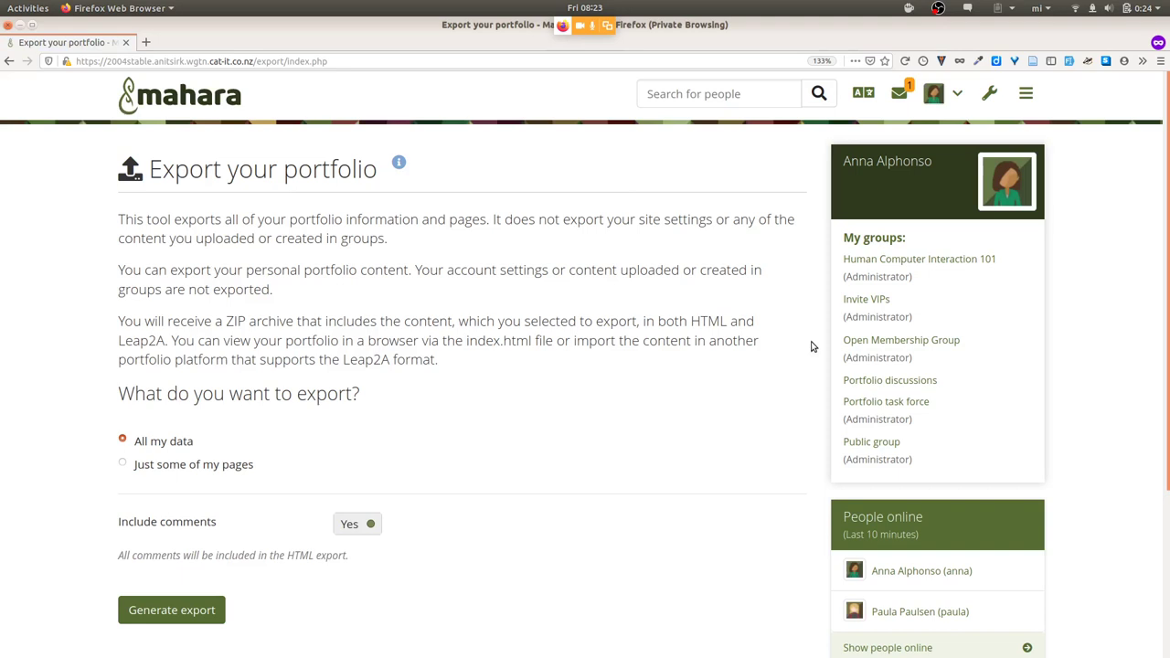
scroll(812, 346, down, 1)
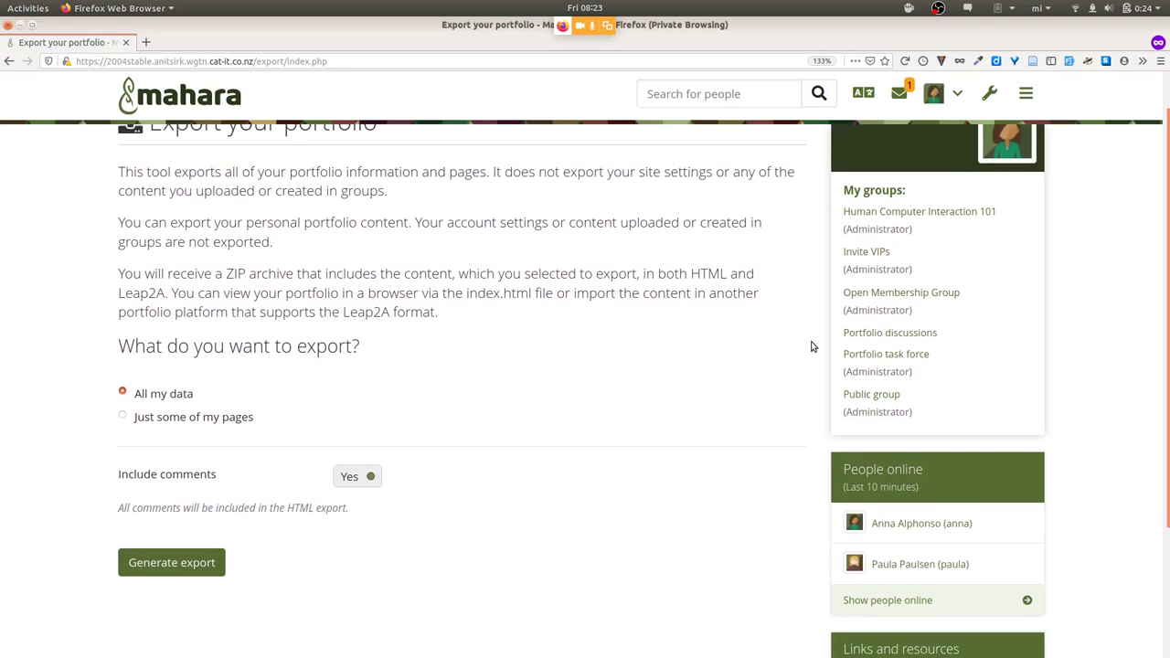
scroll(813, 347, up, 1)
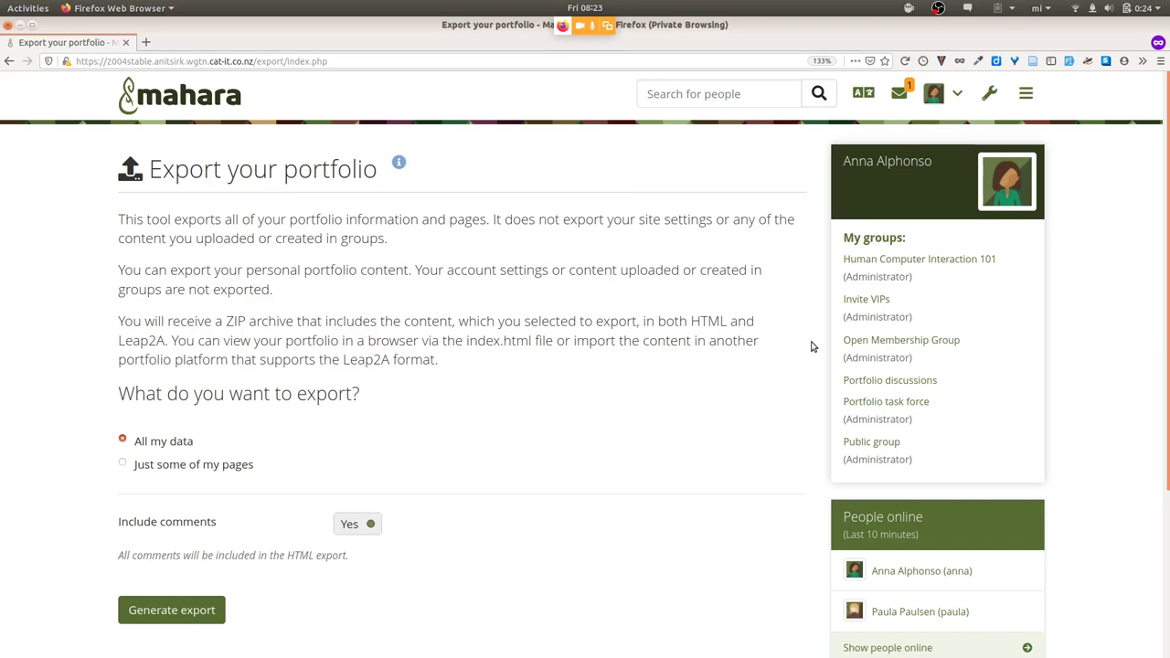
Generate an export of all portfolio data with the Include comments option toggled, and save the ZIP archive in the tmp folder.
click(349, 524)
click(164, 610)
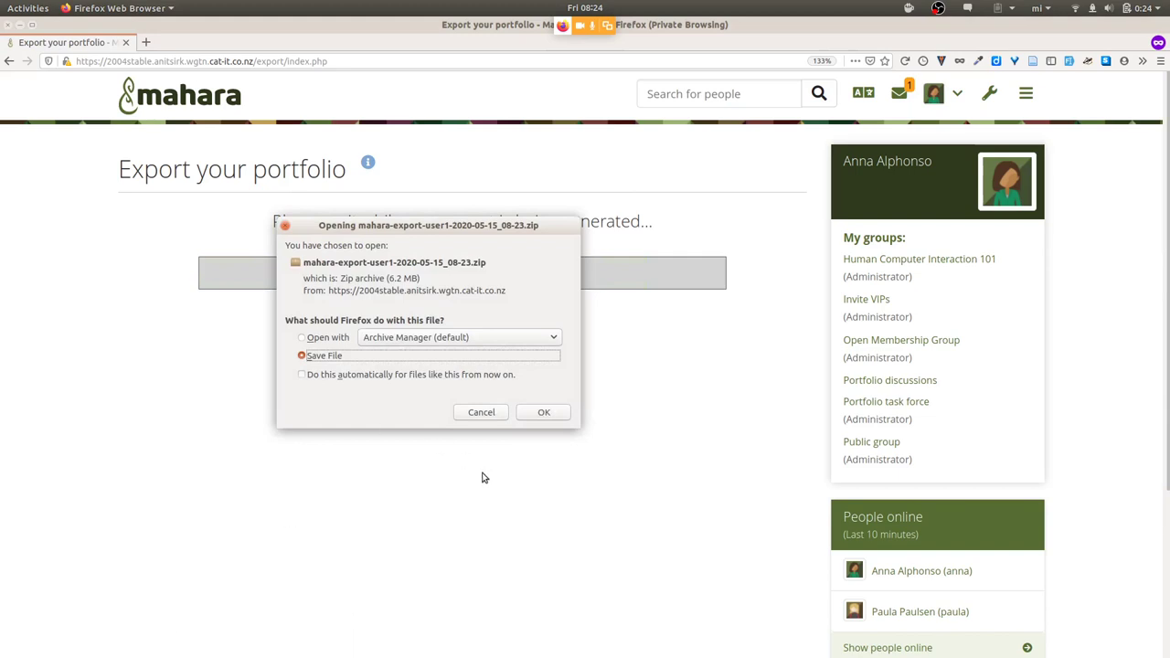
click(544, 412)
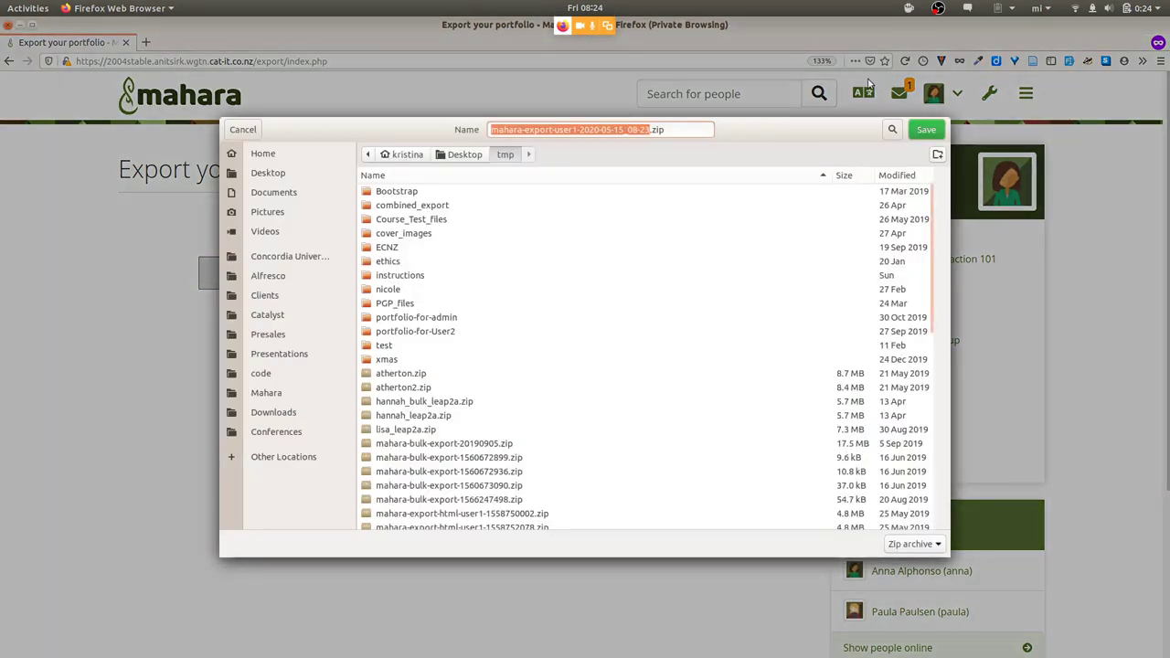
click(926, 129)
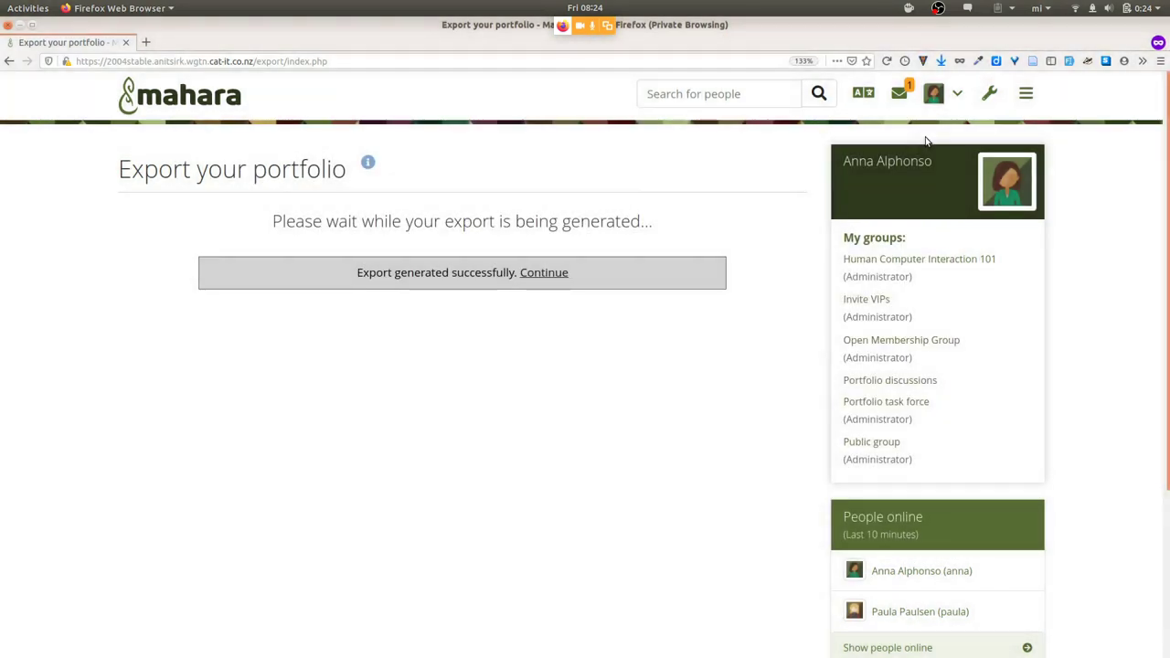
Switch to the Files window and open the exported archive mahara-export-user1-2020-05-15_08-23.zip from the tmp folder.
key(alt+Tab)
key(alt+Tab)
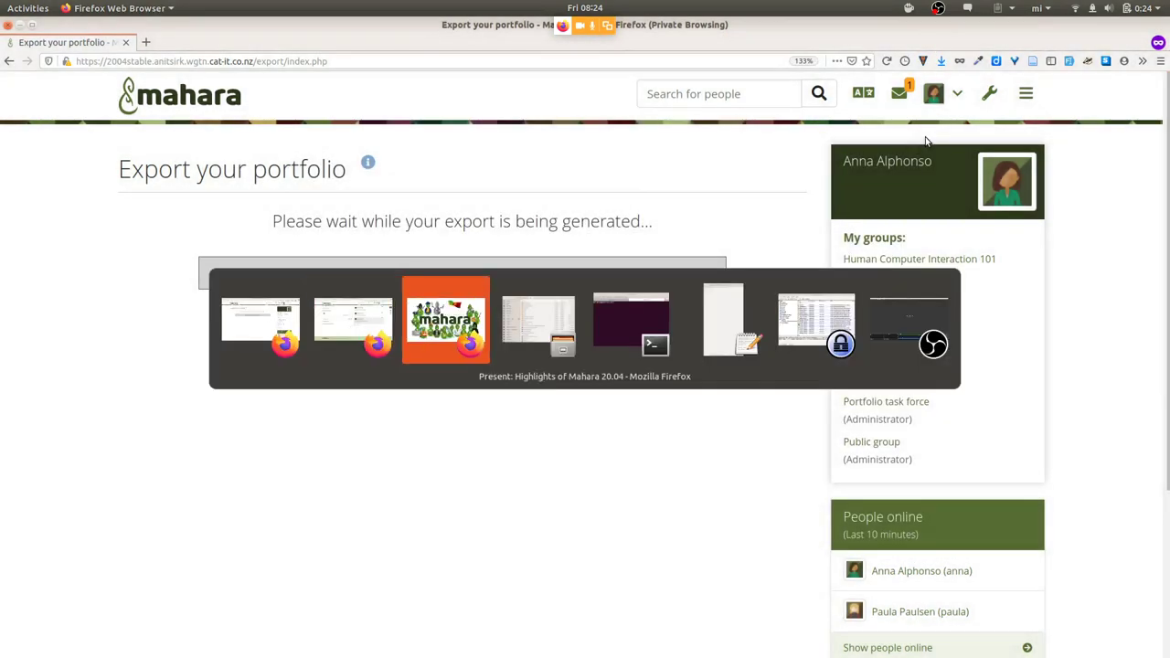
key(alt+Tab)
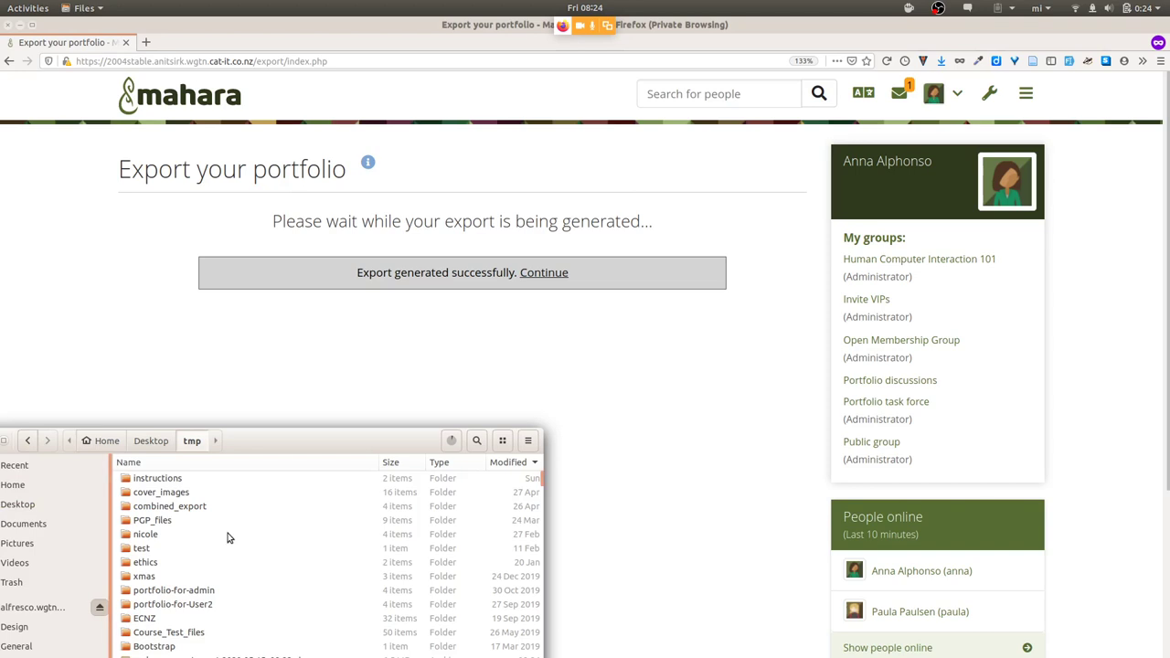
scroll(229, 539, down, 3)
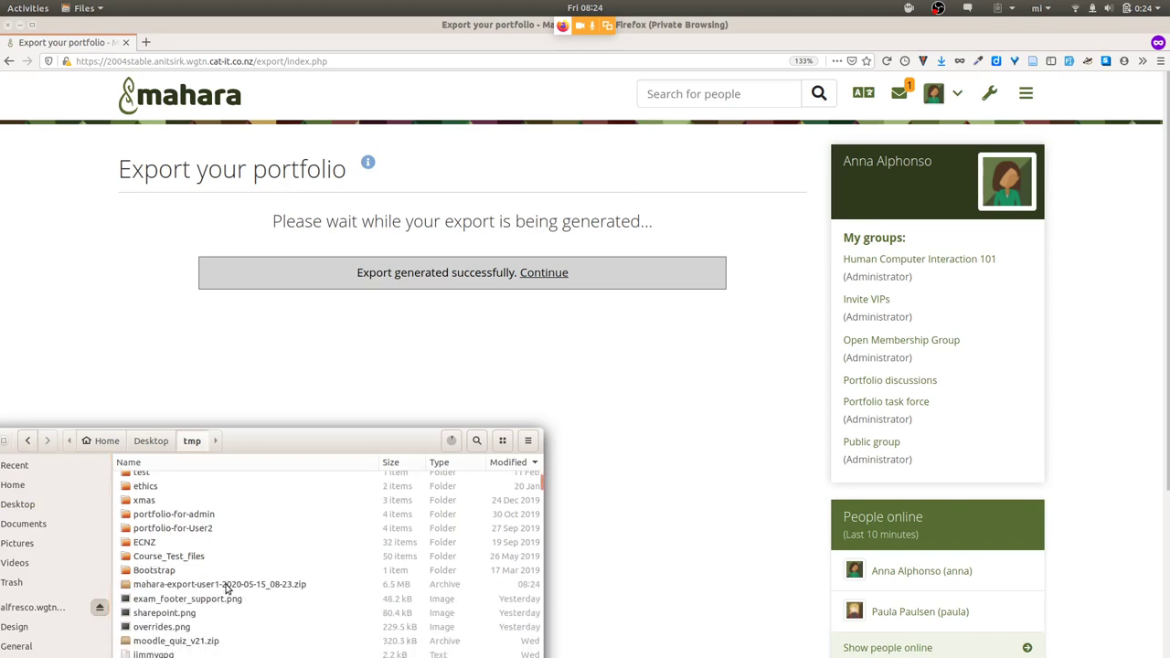
double_click(227, 585)
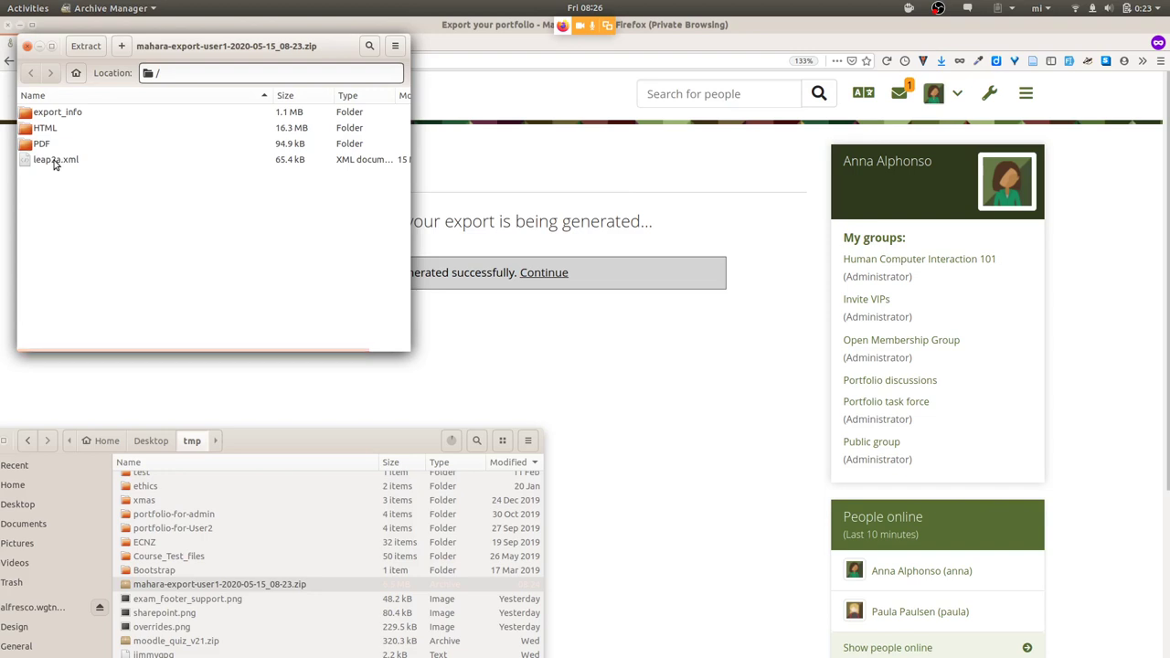
Examine the contents of the export_info/files, HTML and PDF folders inside the export archive.
double_click(52, 113)
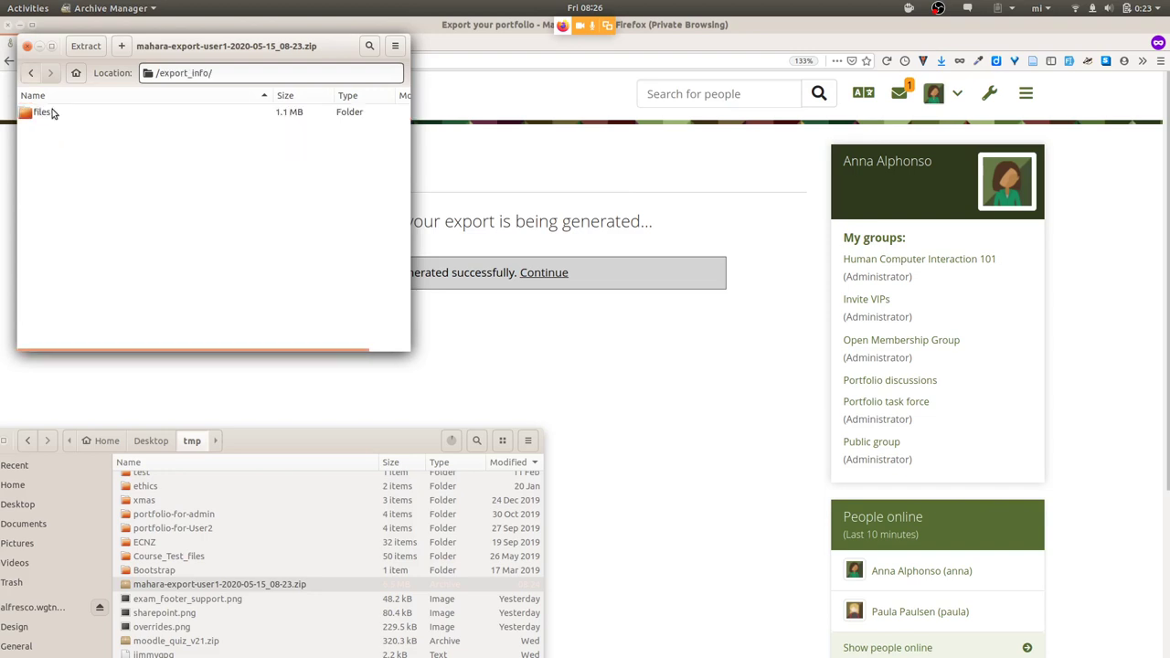
double_click(52, 113)
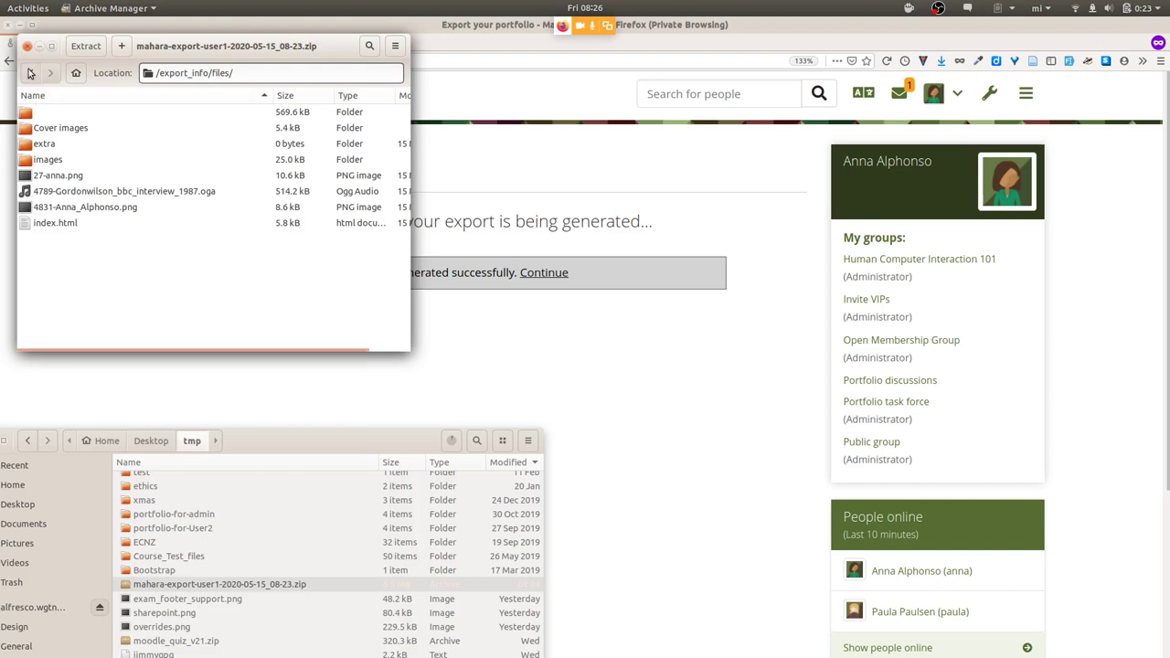
click(30, 72)
click(30, 72)
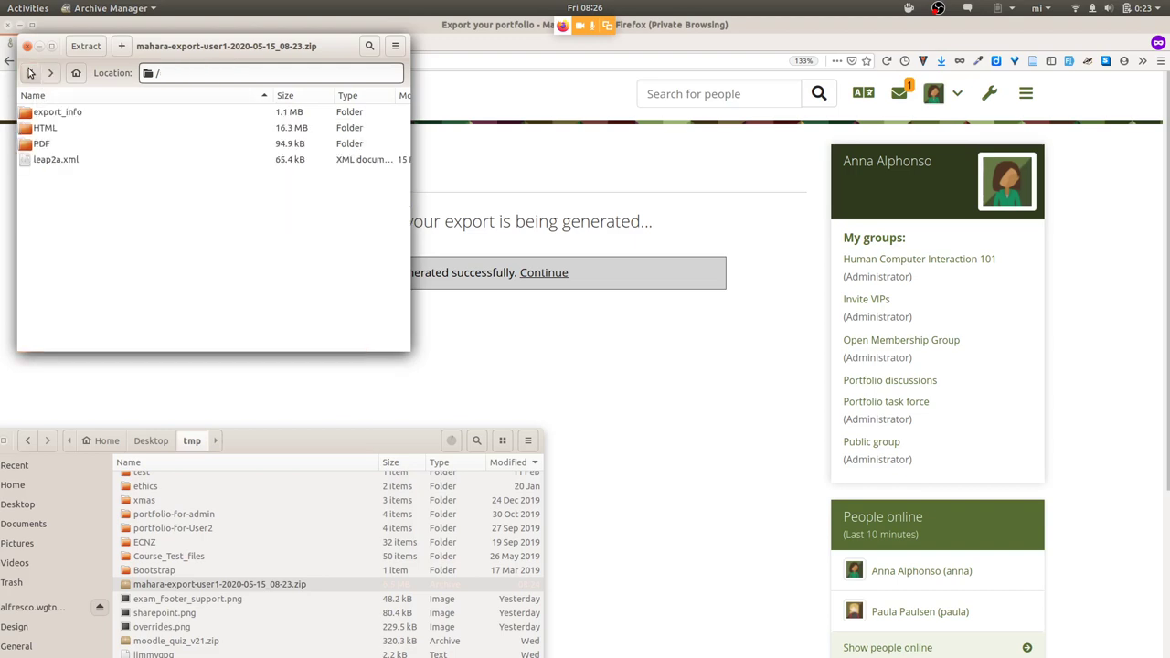
double_click(39, 129)
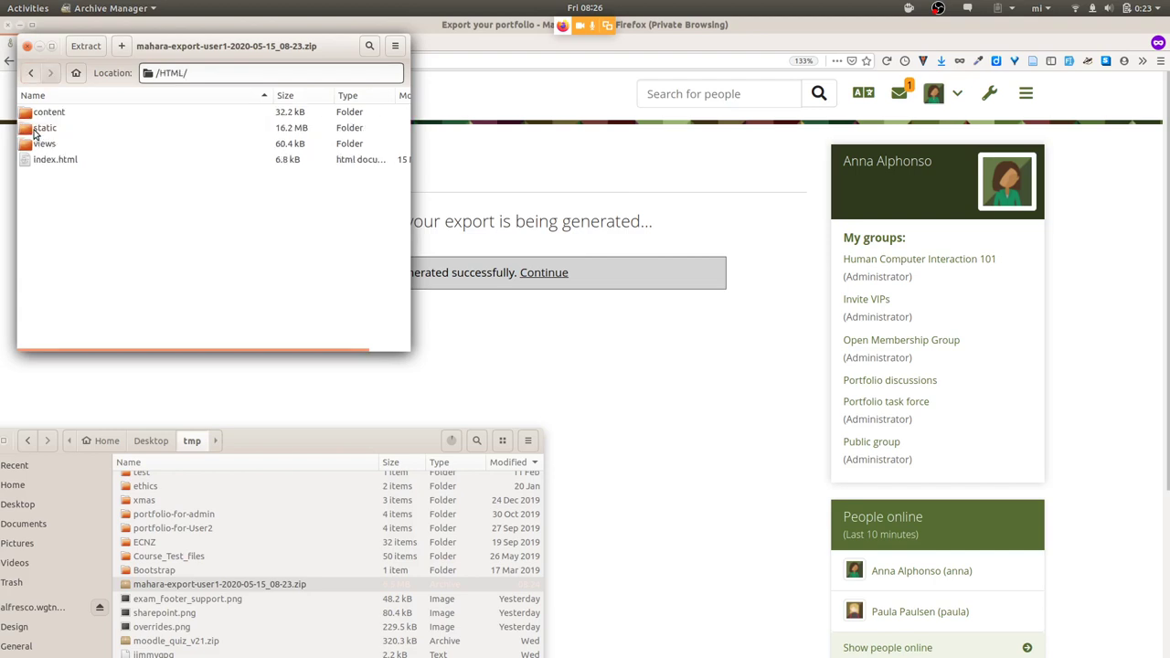
click(31, 72)
double_click(40, 143)
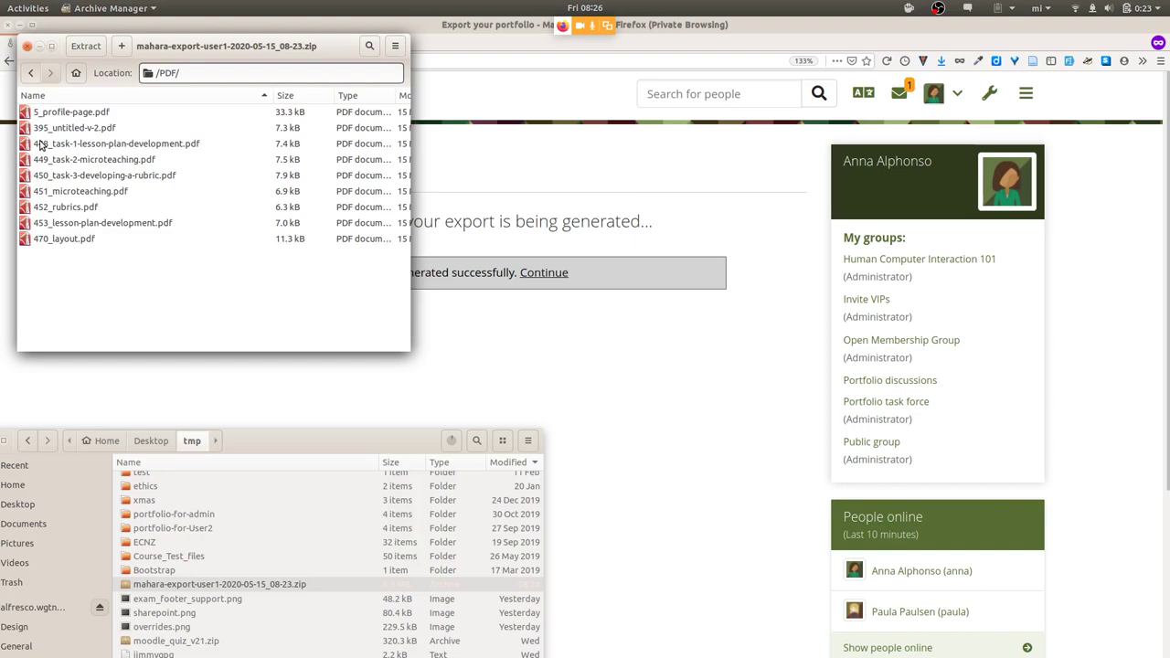
Return to the Mahara browser window and look through the account's Pages and collections overview.
click(568, 362)
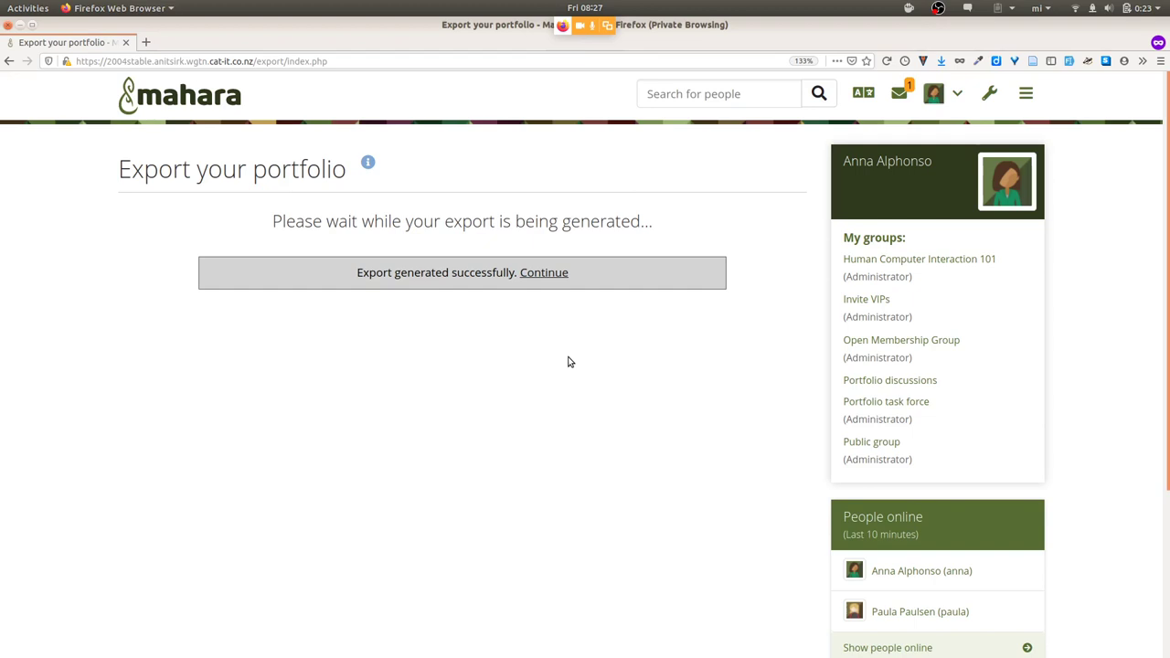
click(1027, 100)
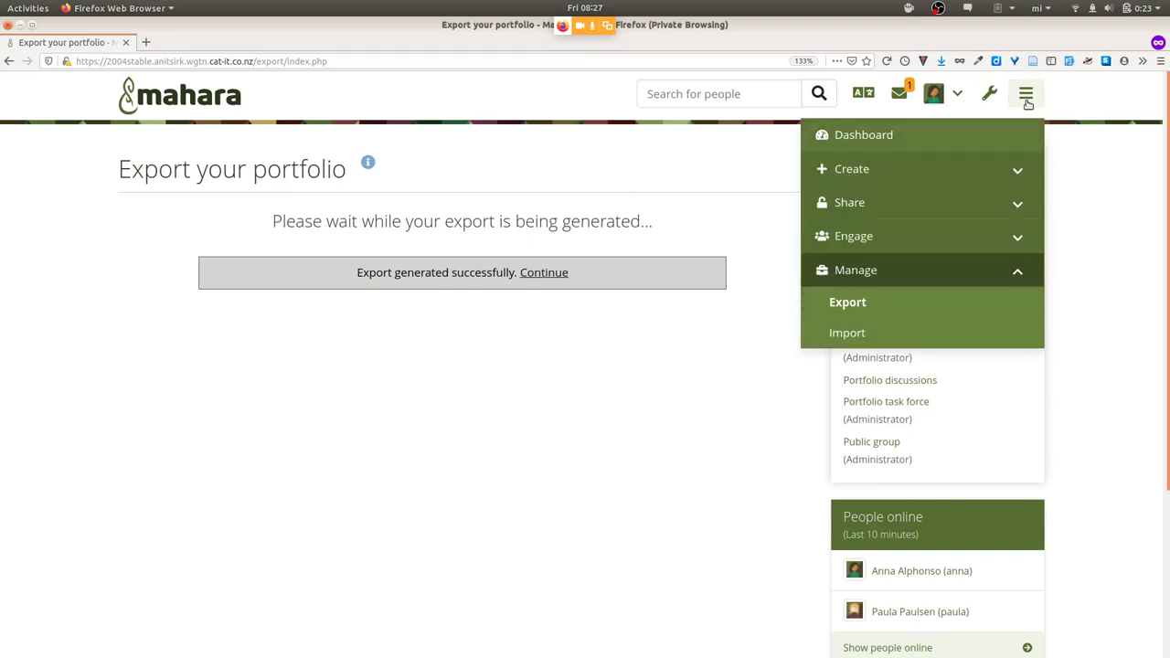
click(969, 167)
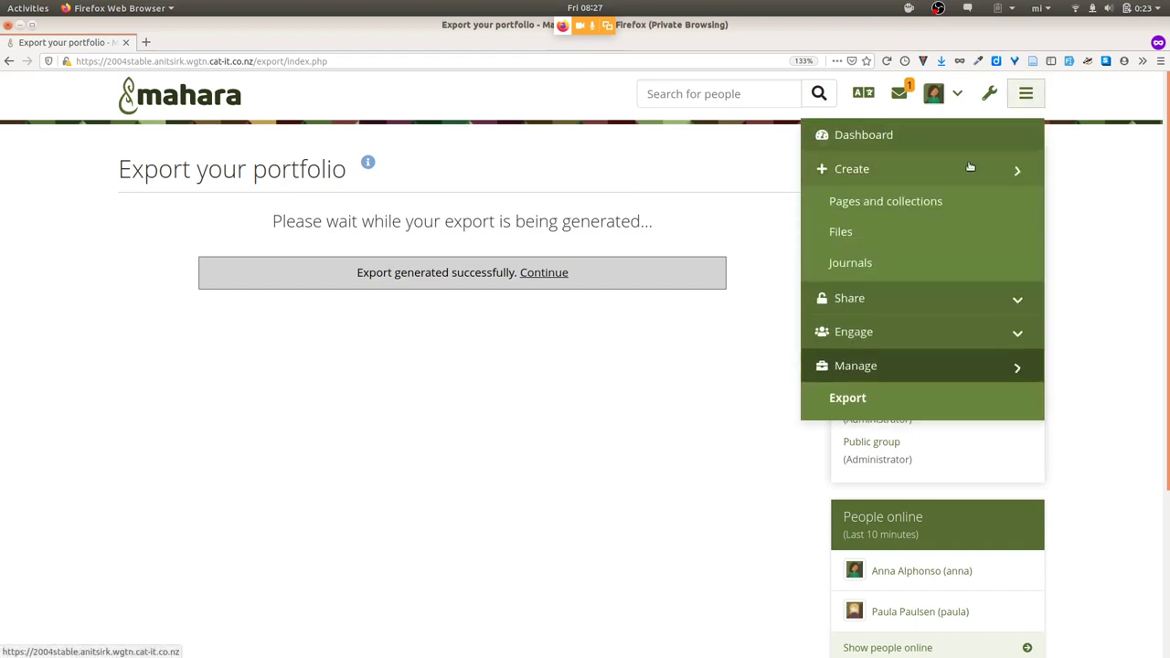
click(928, 201)
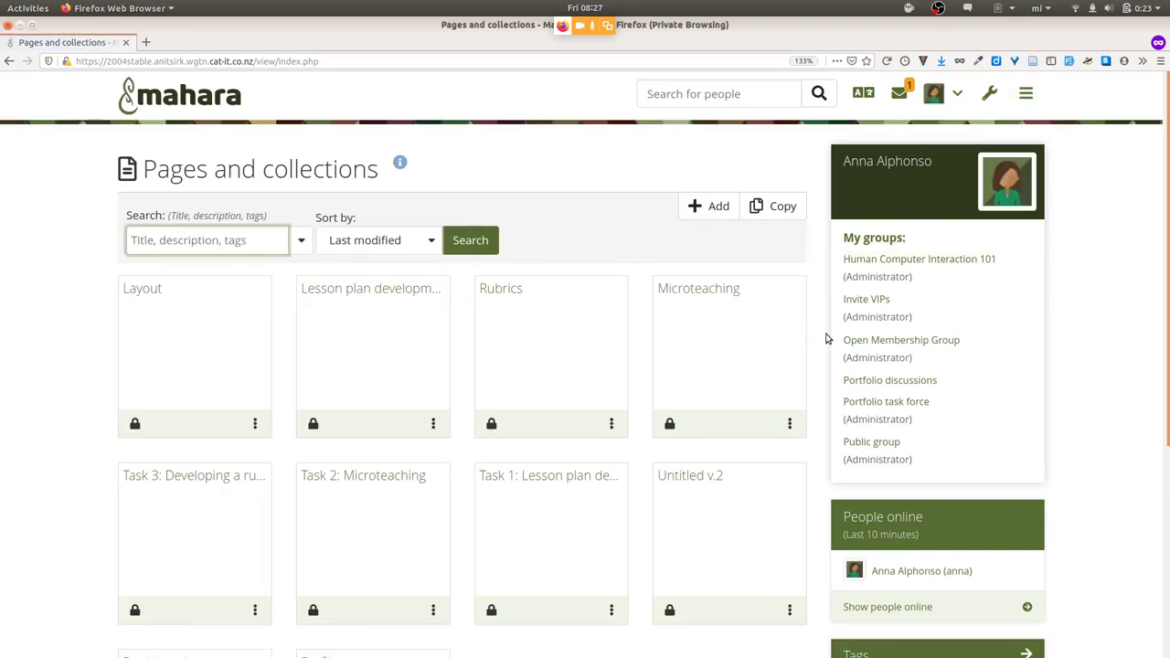
scroll(827, 339, down, 2)
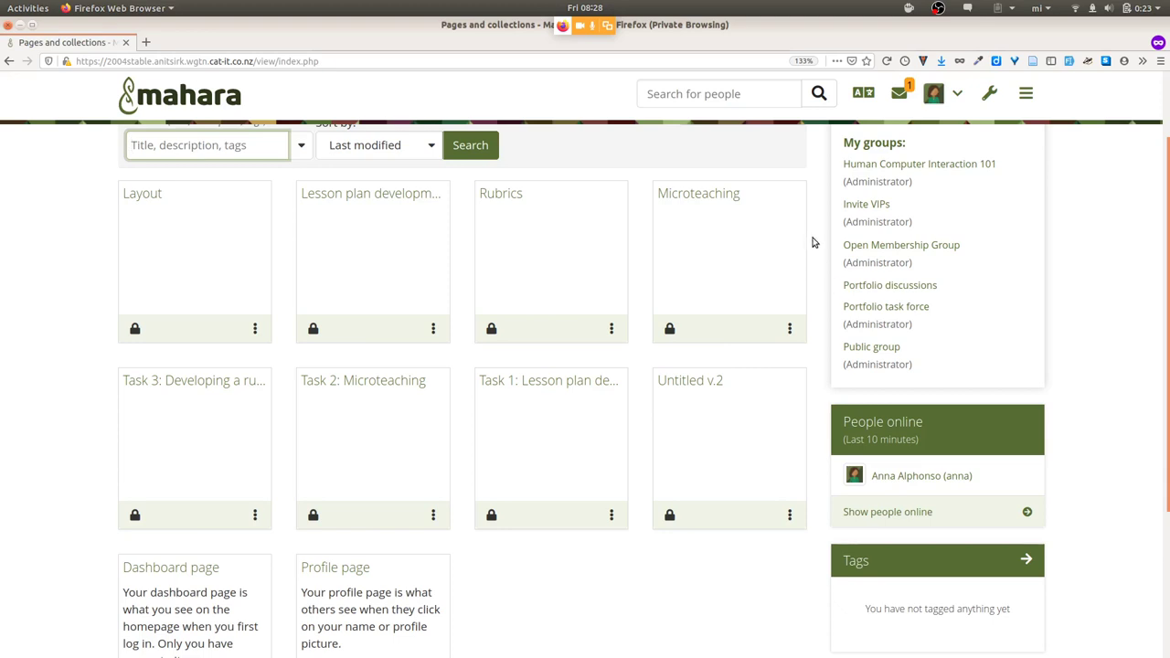
Switch to the Firefox window with the other Mahara account and view the cover images in its Pages and collections overview.
key(alt+Tab)
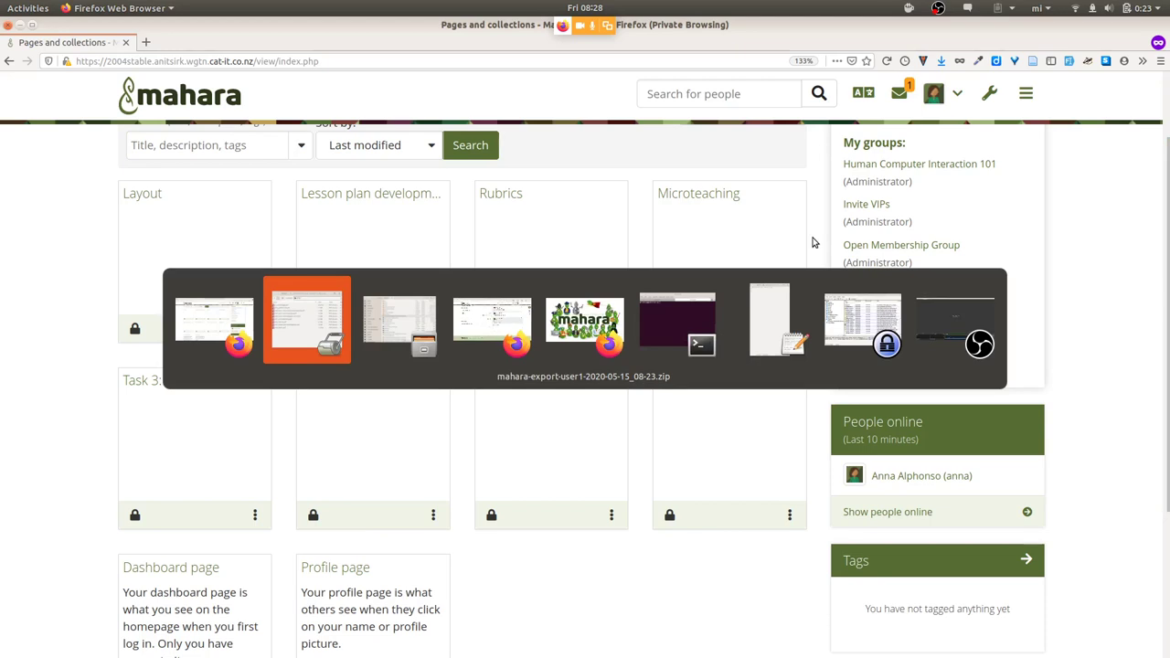
key(alt+Tab)
key(alt+Tab)
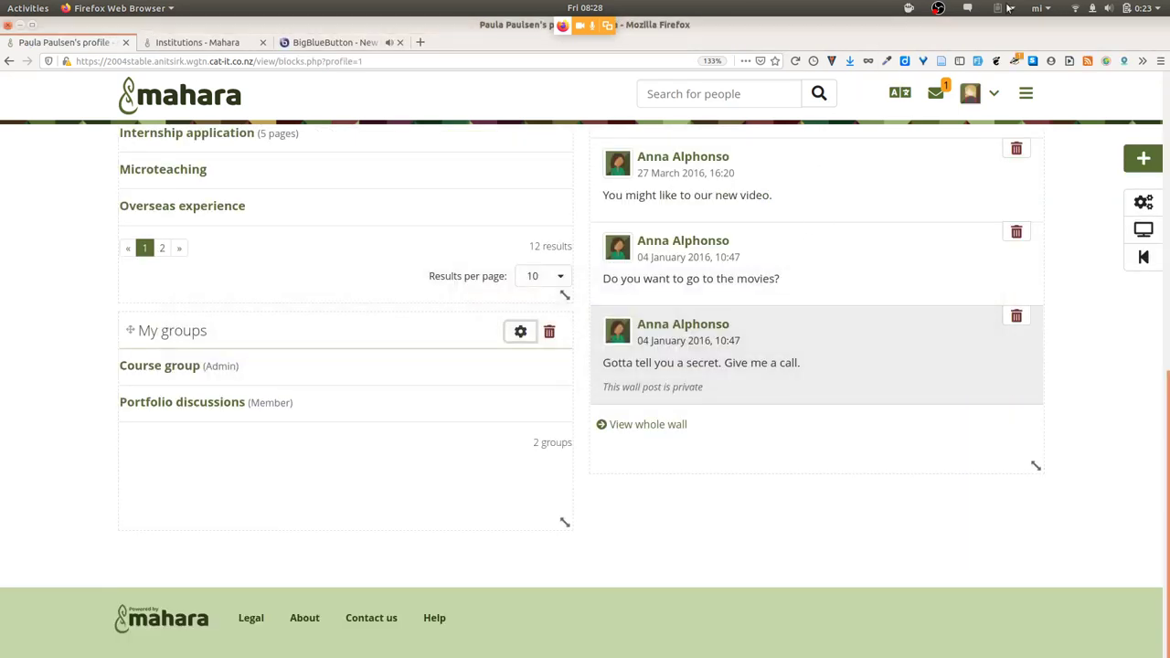
click(1028, 94)
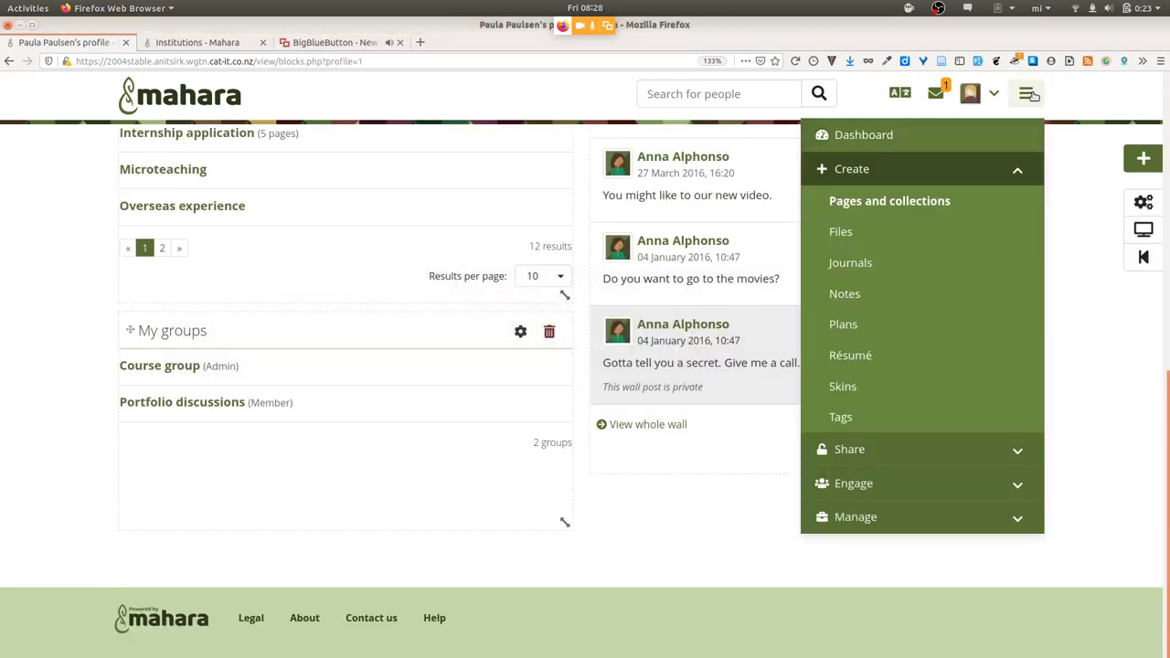
click(947, 201)
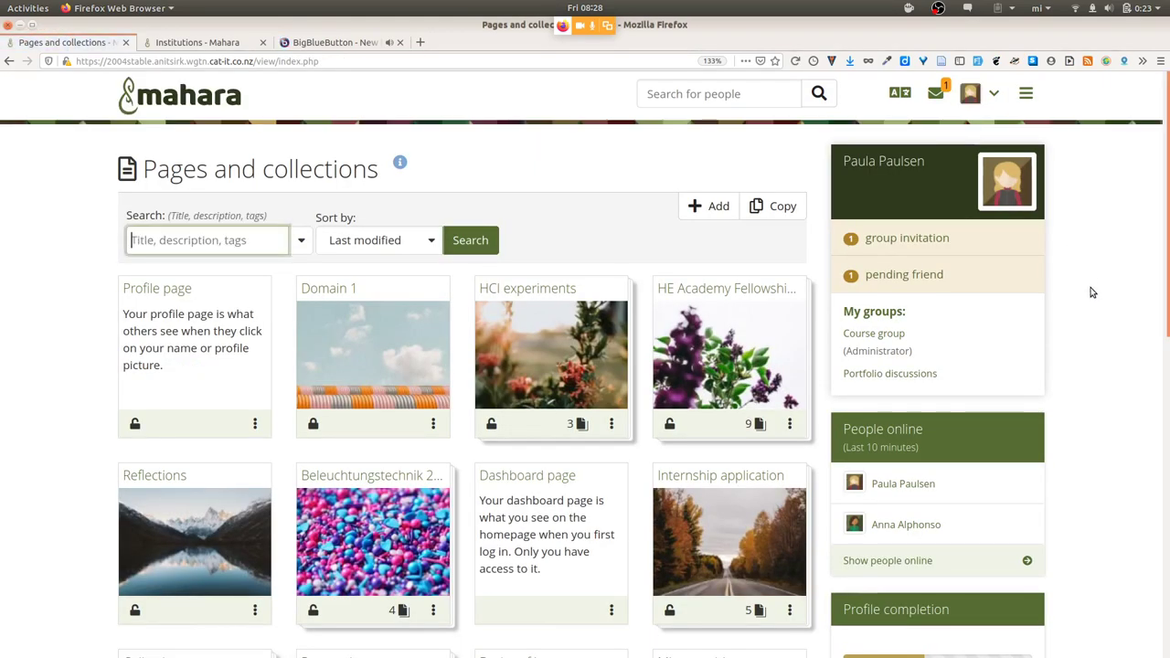
scroll(1091, 292, down, 2)
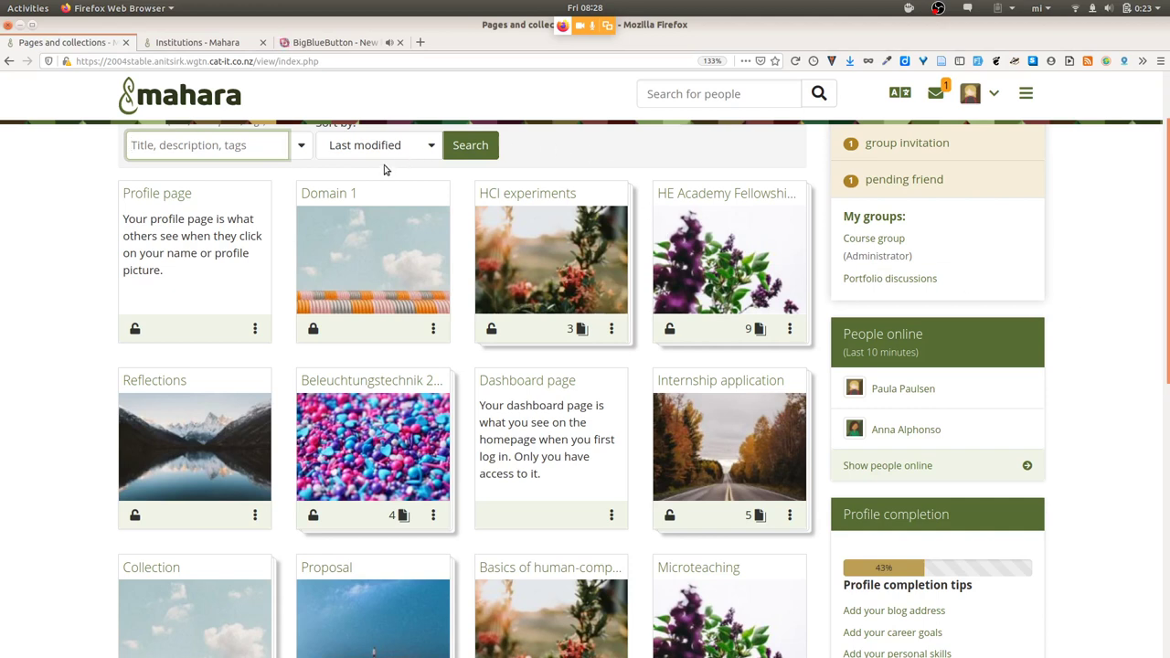
Change the HCI experiments collection's cover image to the existing file ending in 1wz7cN1XTmk-unsplash_small.jpg and save the collection.
mouse_move(388, 220)
click(613, 329)
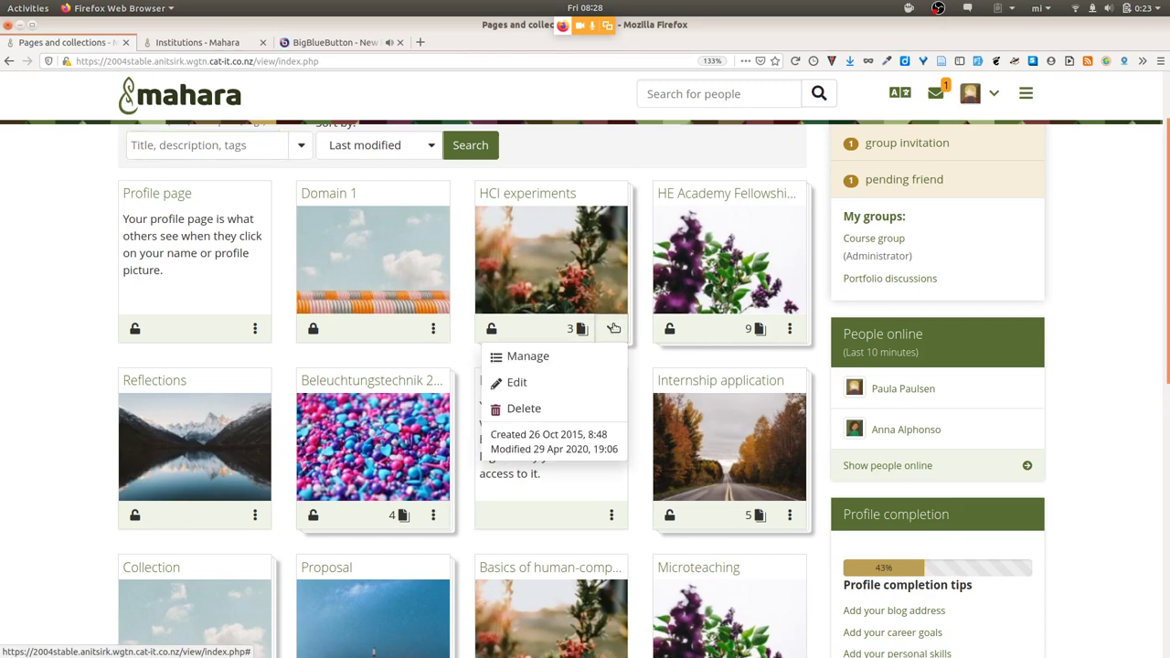
click(540, 382)
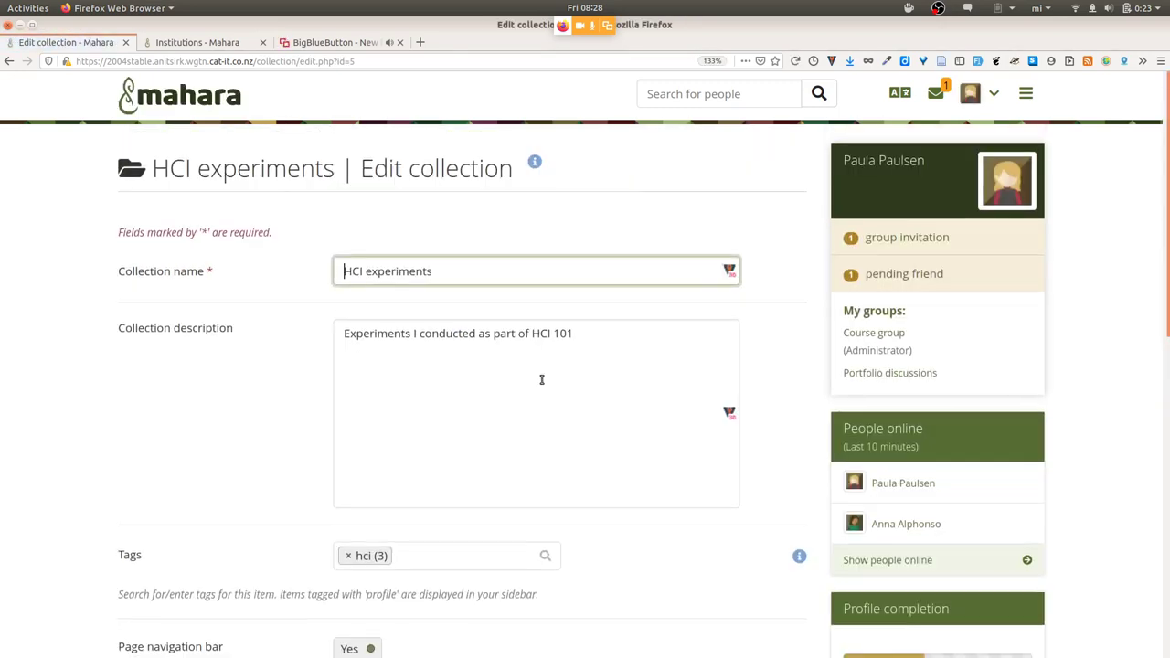
scroll(541, 380, down, 10)
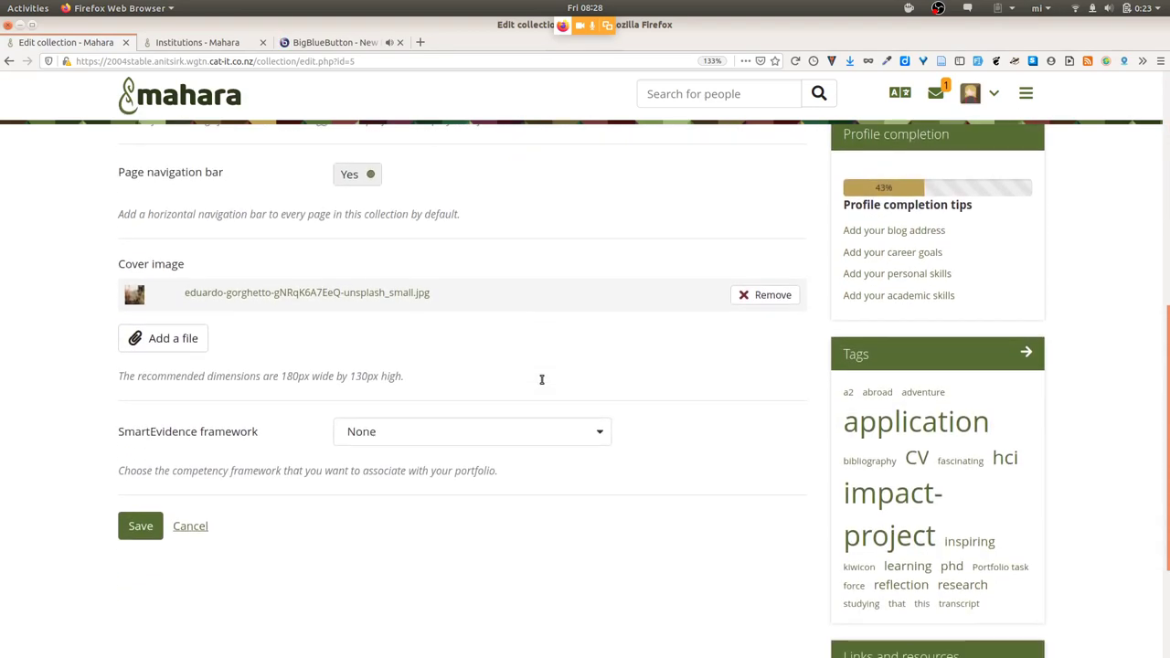
click(151, 335)
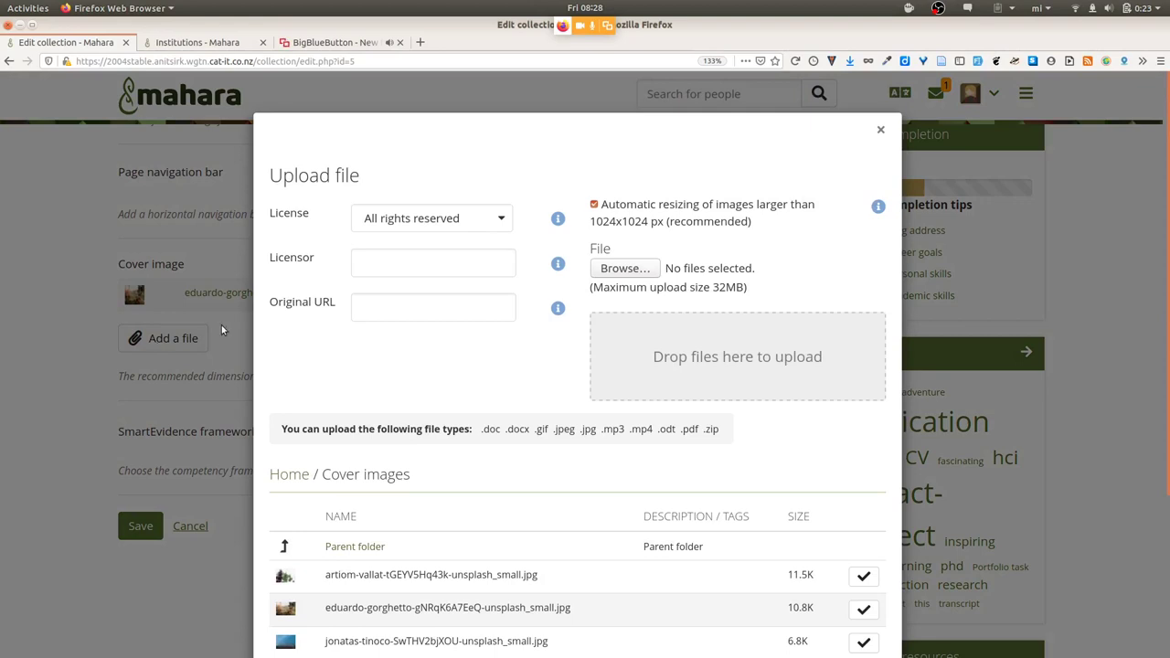
scroll(511, 405, down, 3)
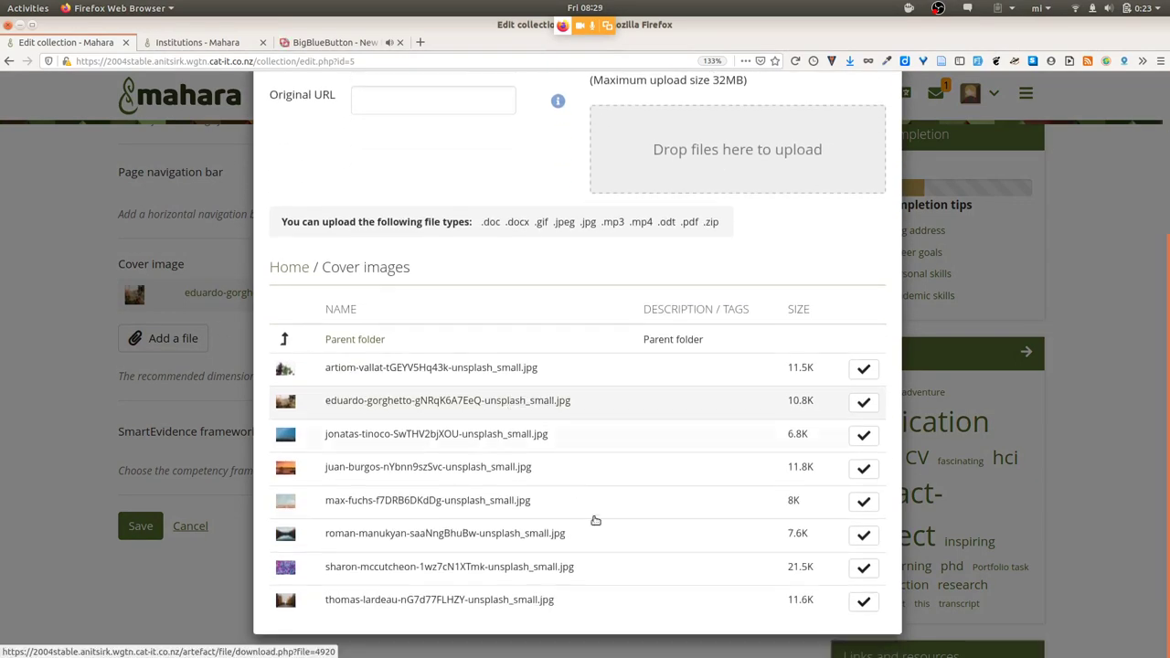
click(600, 566)
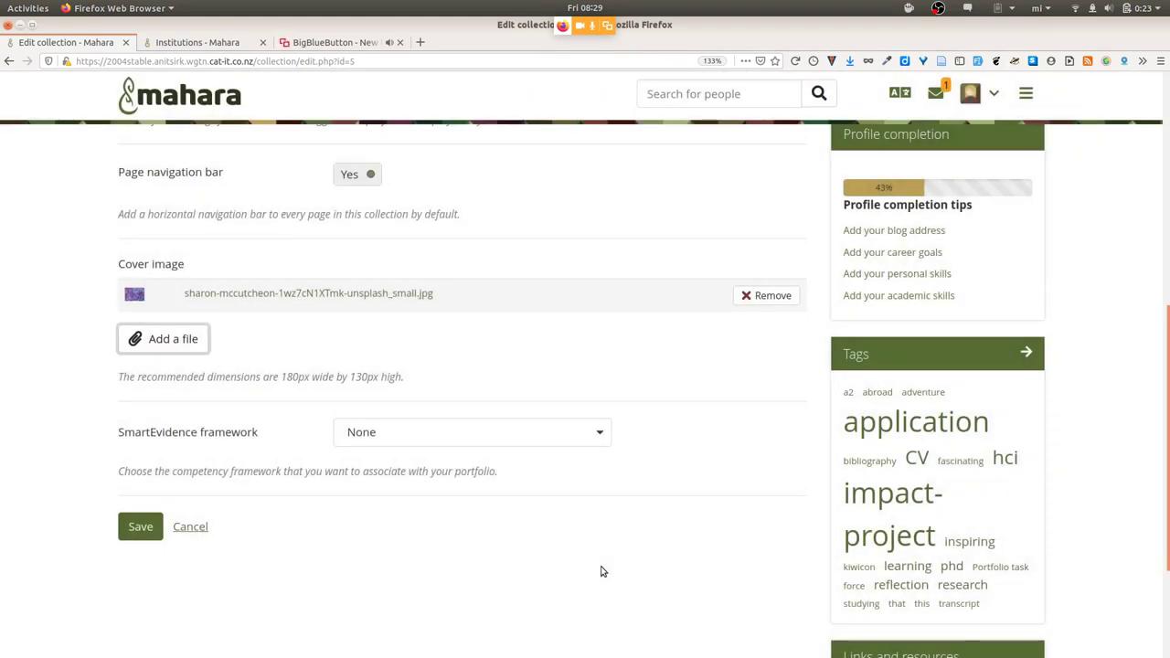
click(143, 530)
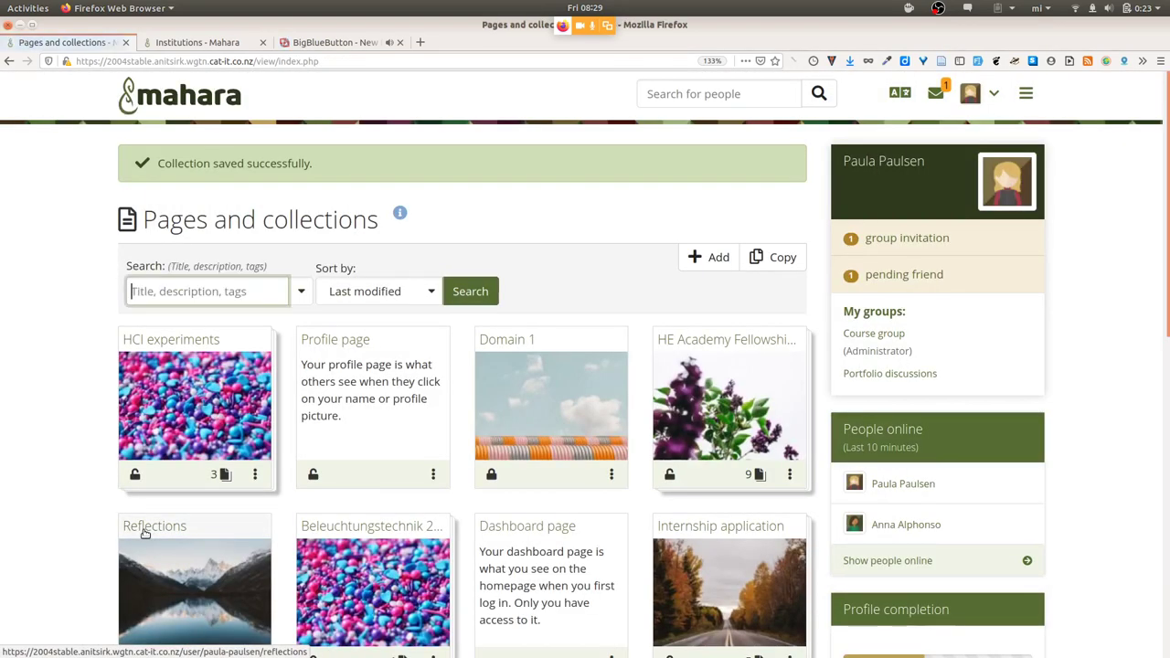
Look over the portfolio cards with their cover images and open the Groups page.
scroll(51, 470, down, 3)
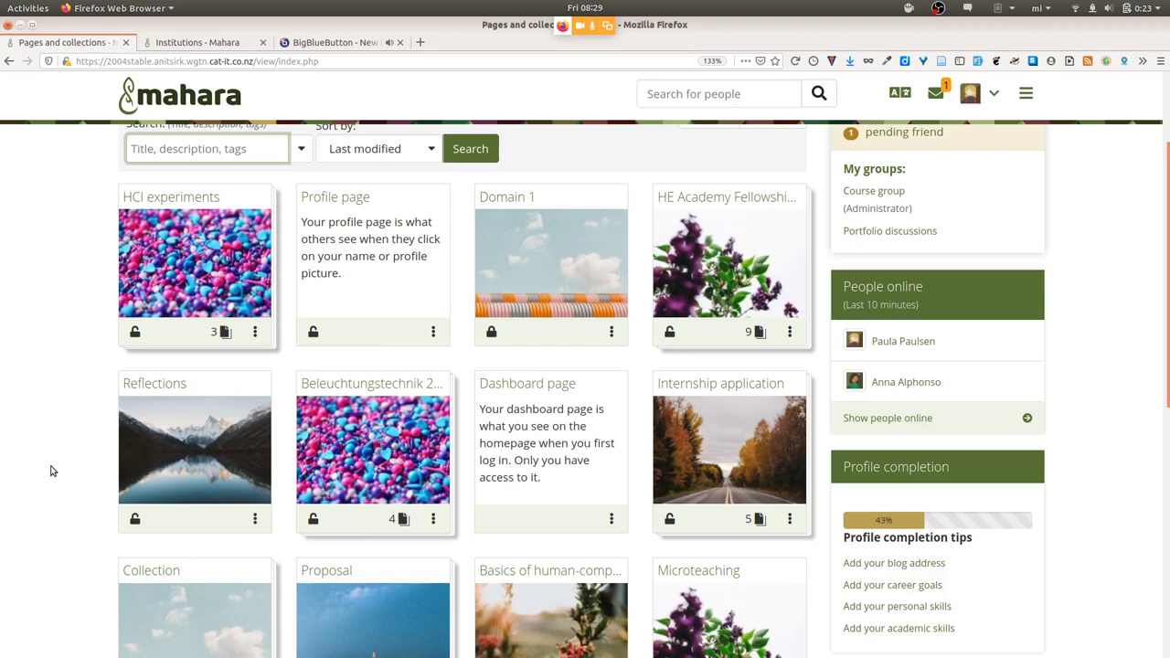
click(1026, 93)
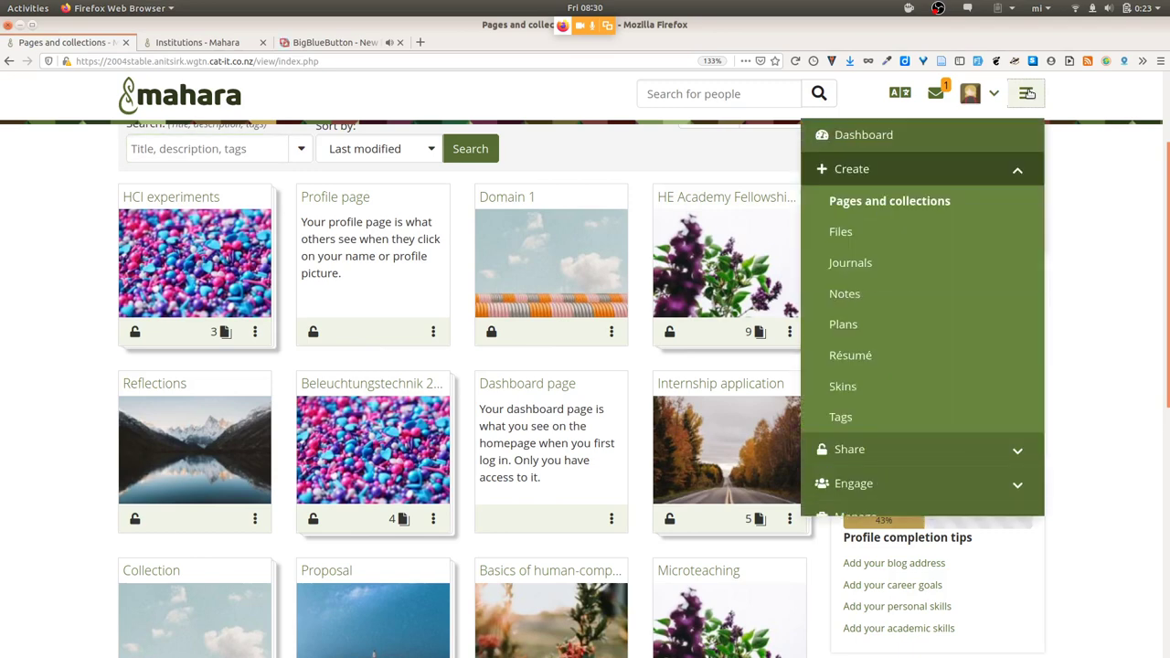
click(880, 478)
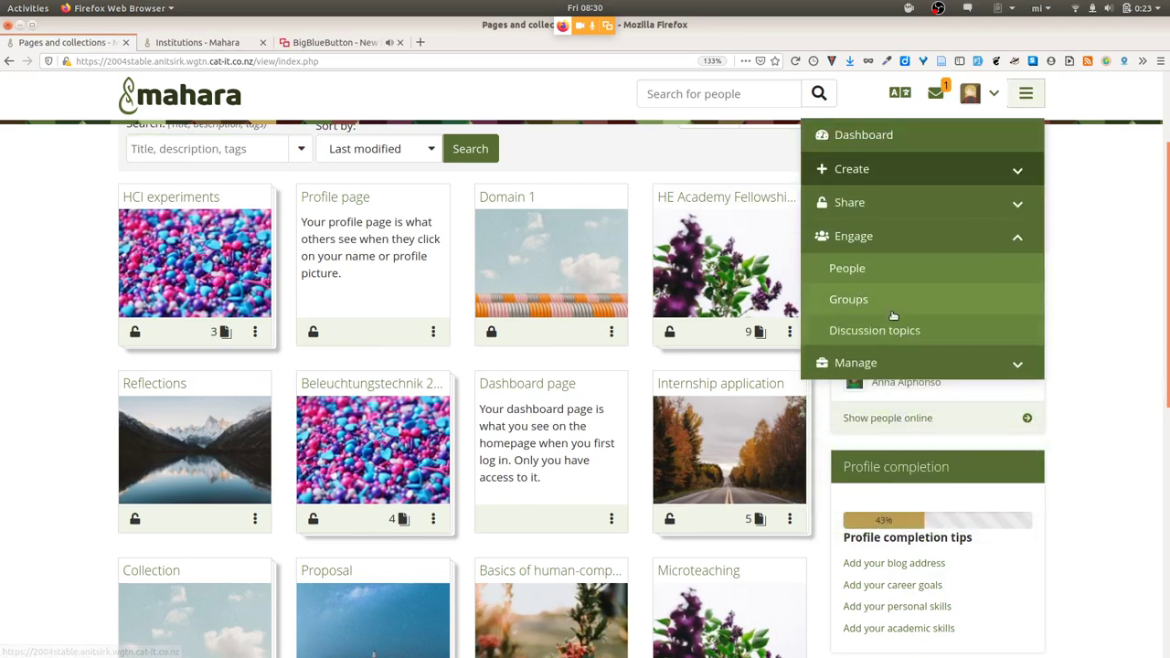
click(890, 302)
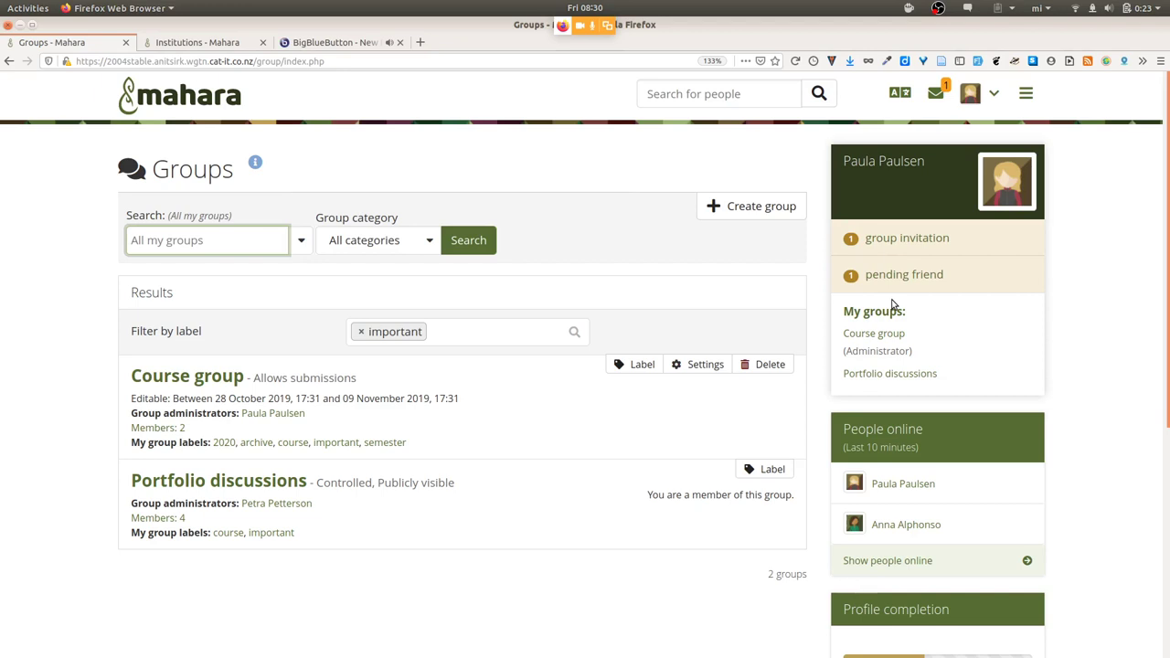
Switch to the webservices-mahara site, open its dashboard in a new tab and view the account's Institution membership settings.
click(210, 46)
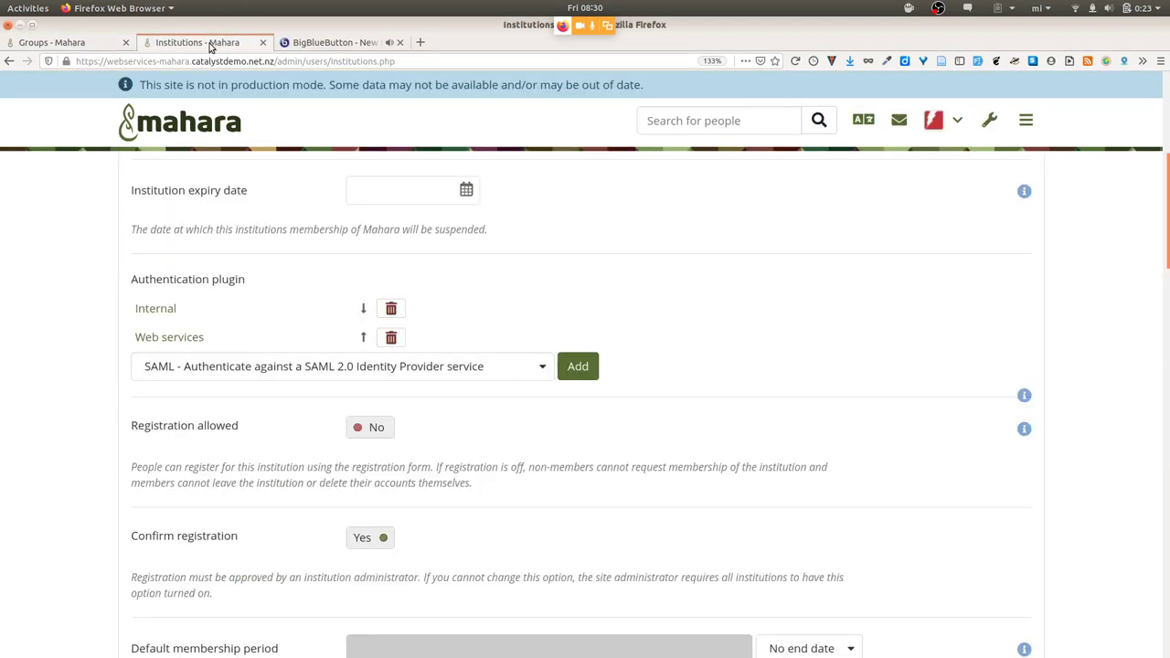
middle_click(190, 131)
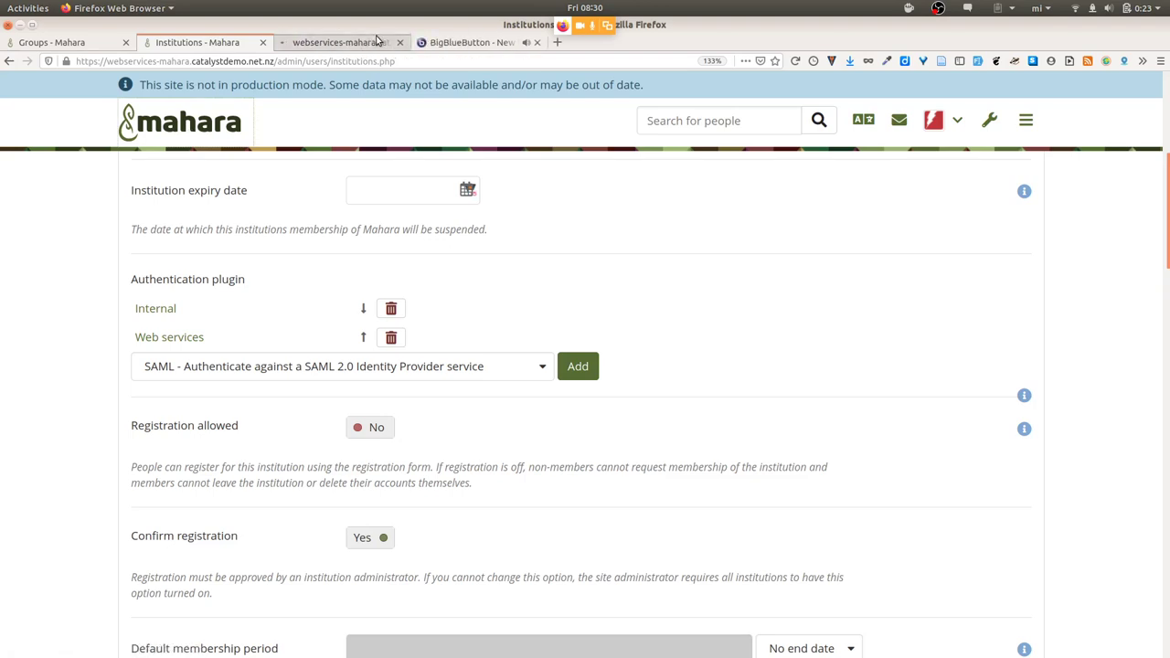
click(376, 40)
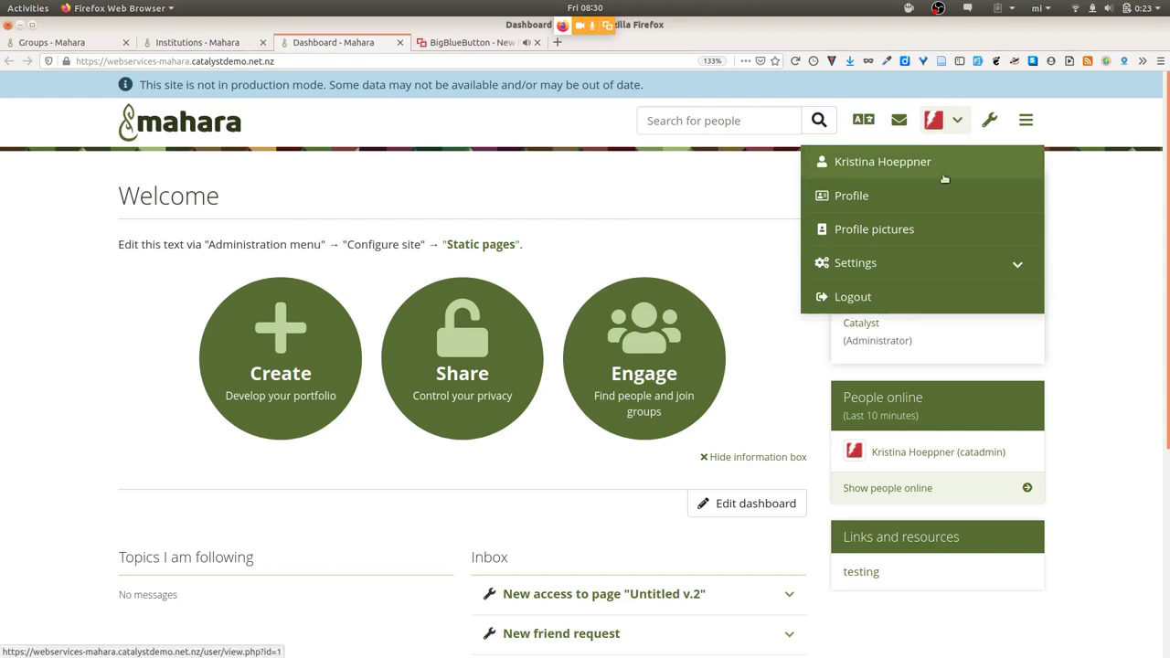
click(935, 263)
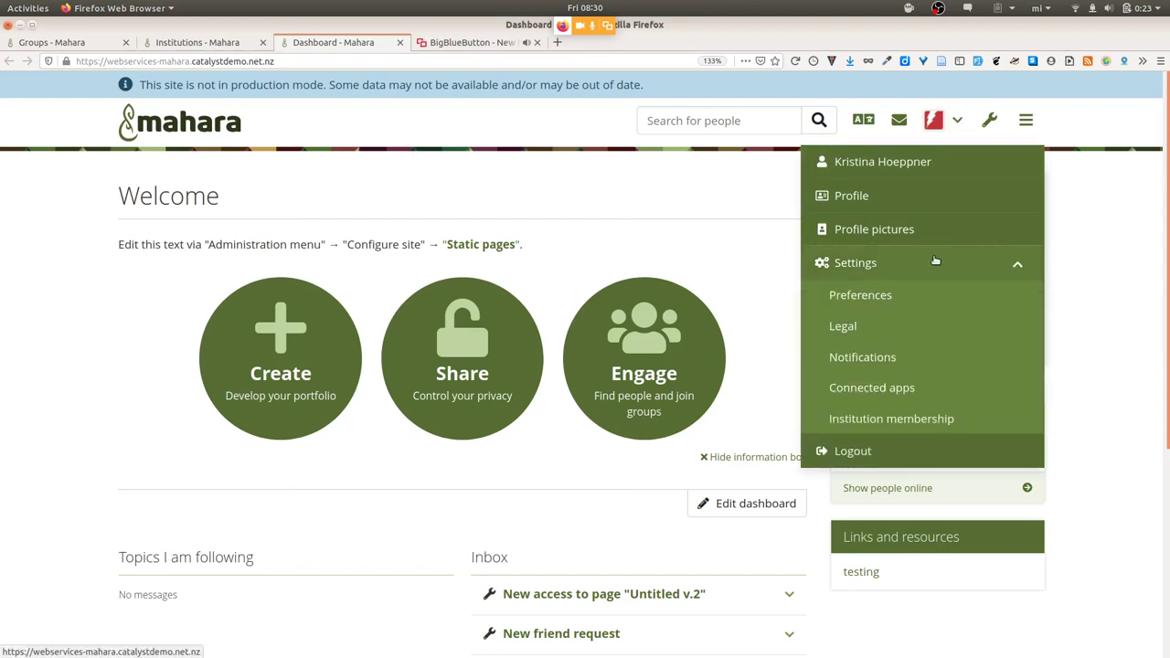
click(916, 420)
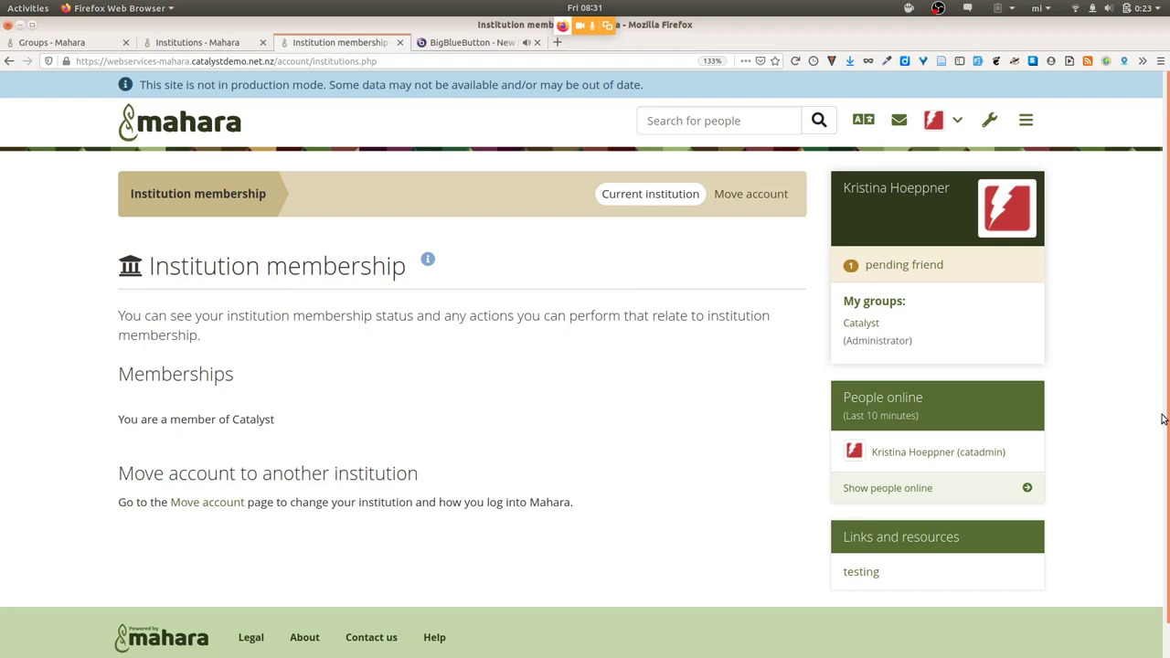
Request moving the account to the institution Catalyst IT Limited Identity Server - SAML and choose LDAP User Directory as the authentication source.
click(759, 197)
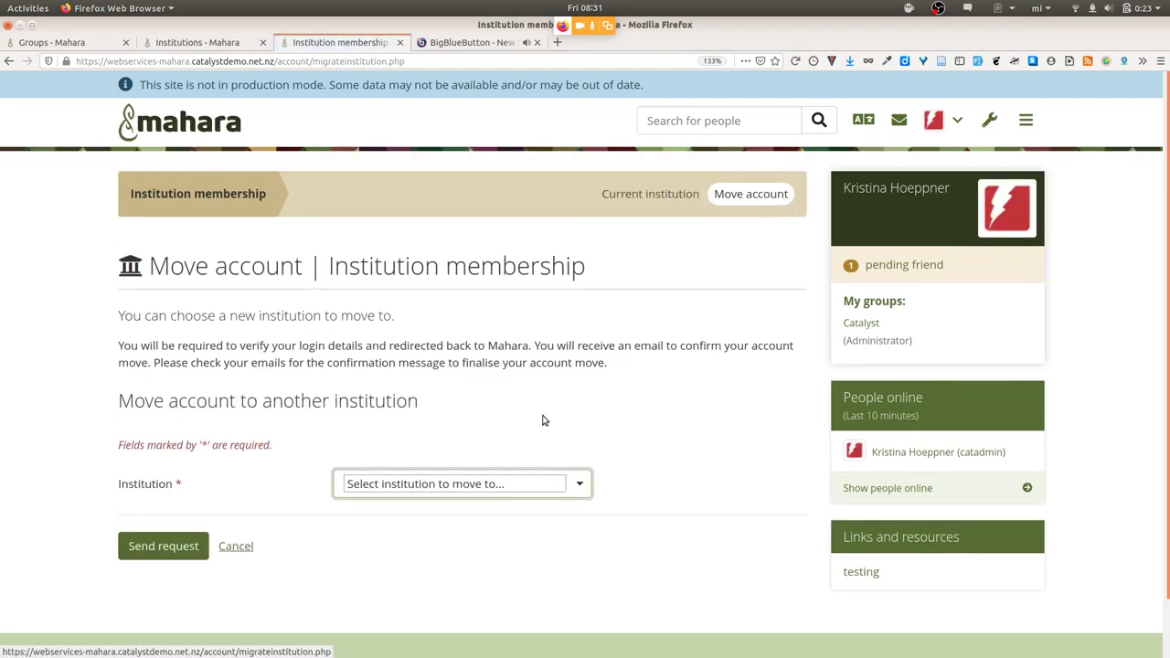
click(517, 482)
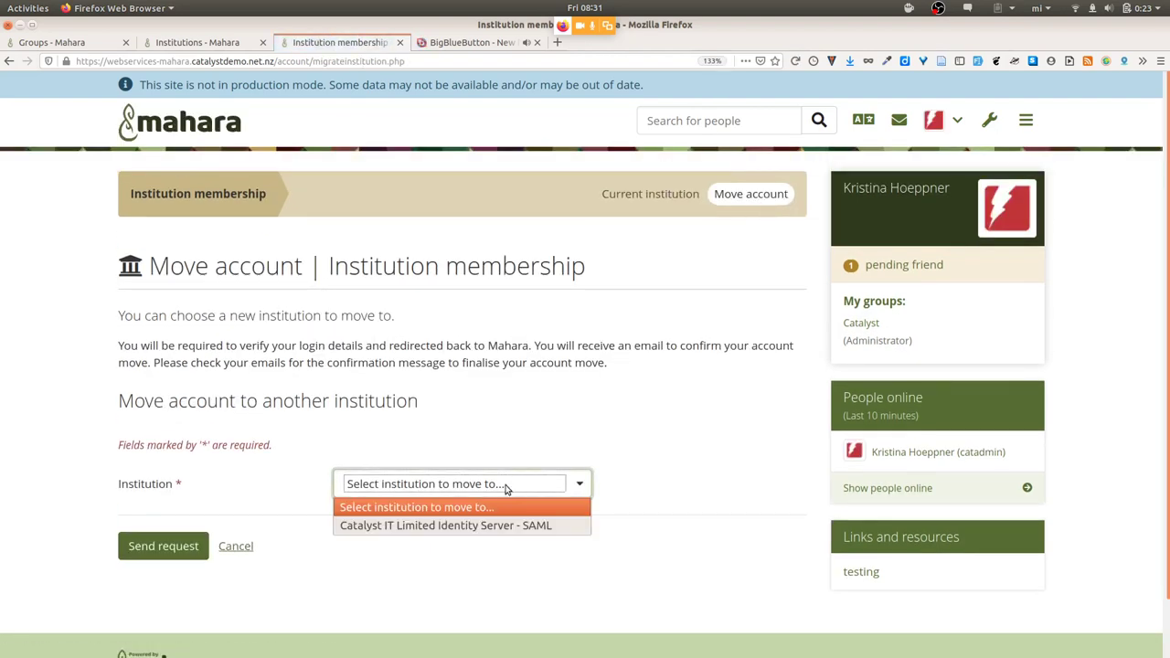
click(479, 527)
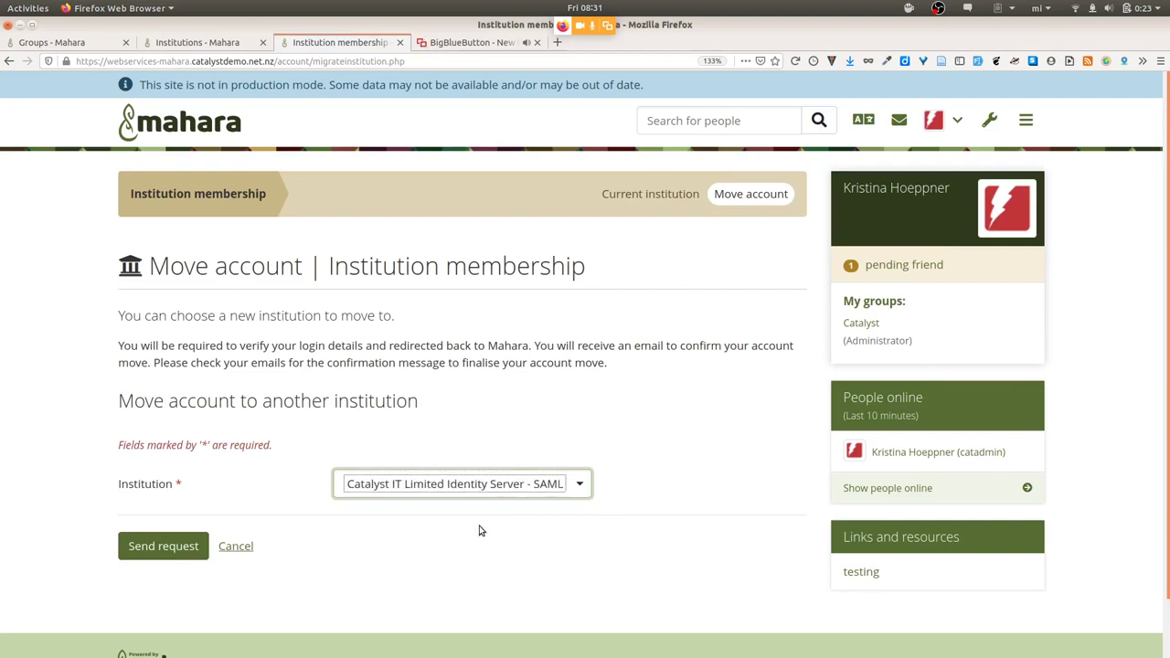
click(163, 545)
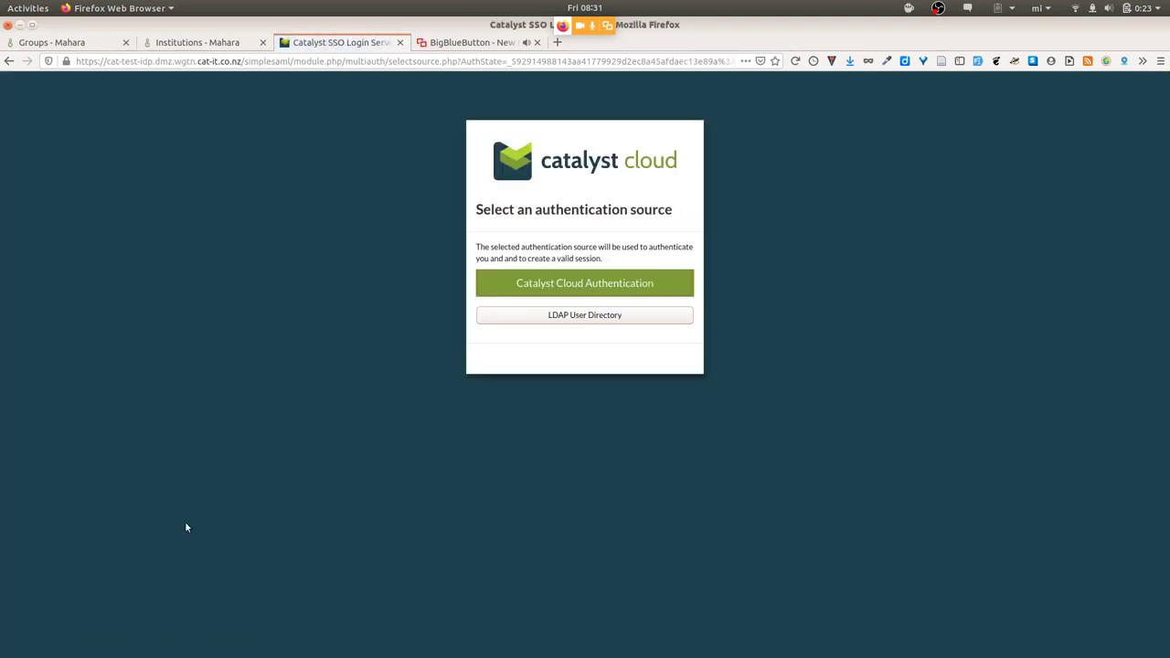
click(557, 317)
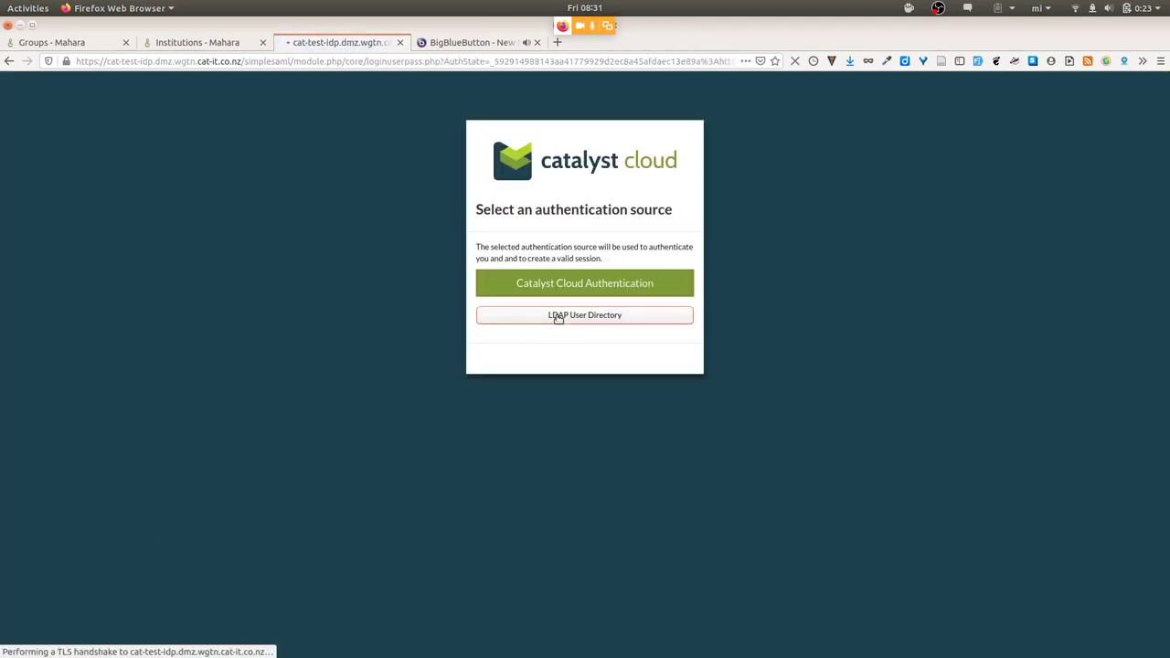
Try to log in to the Catalyst Directory by entering the username and the account password.
click(610, 311)
text(kristina)
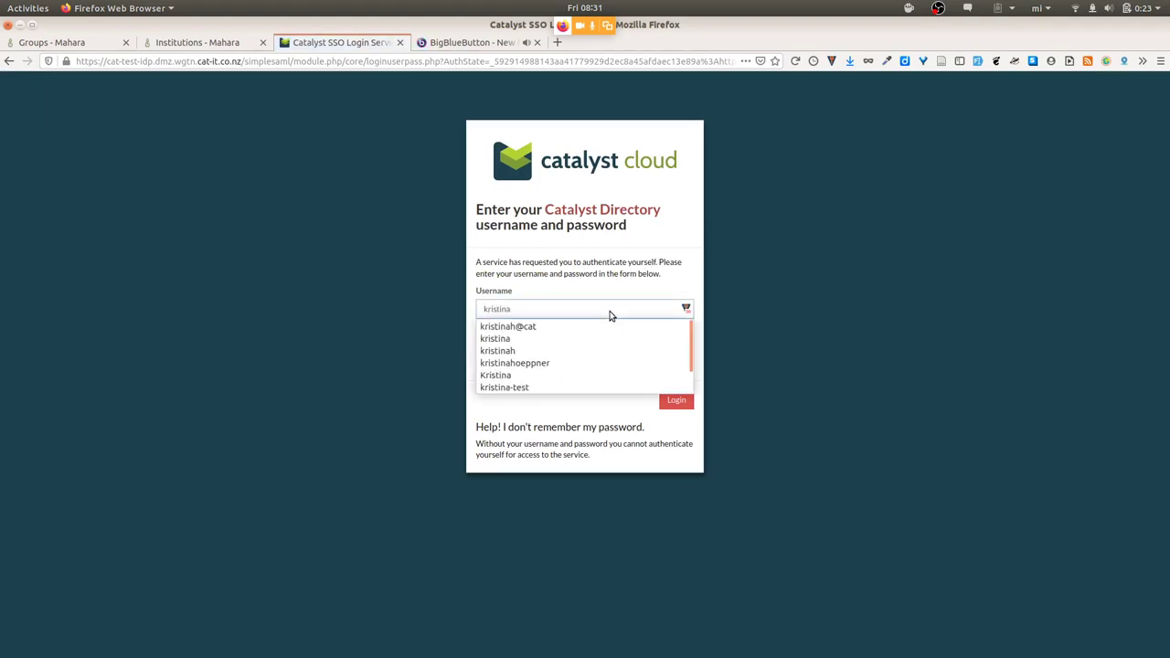
key(Tab)
text(*****************)
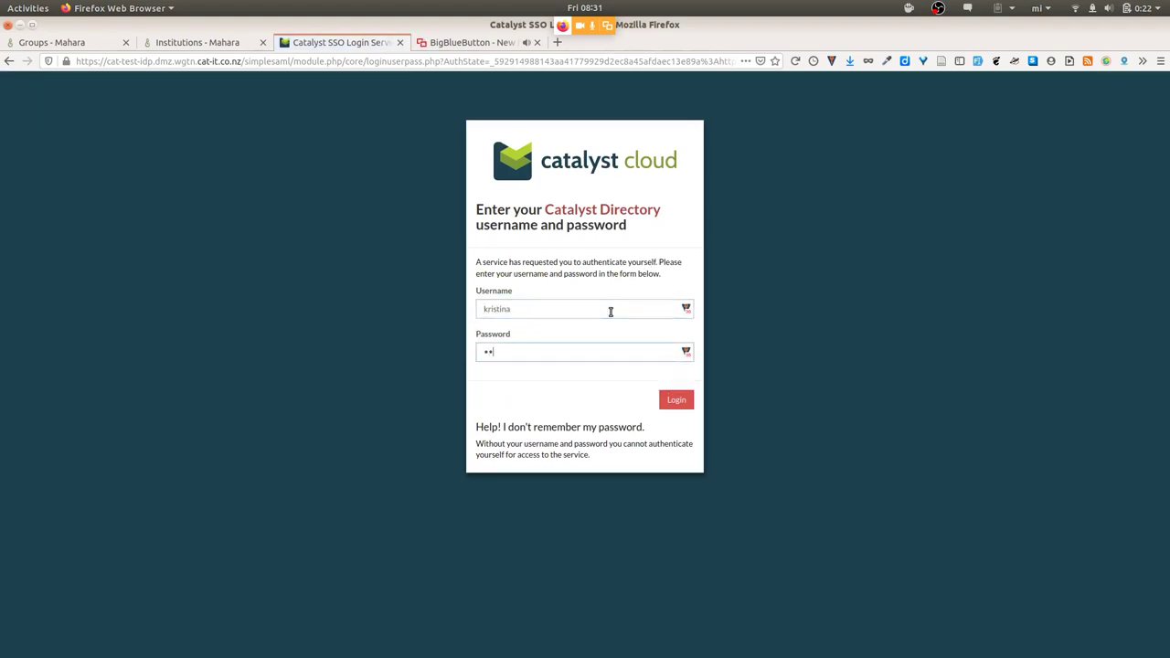
text(***********)
key(Return)
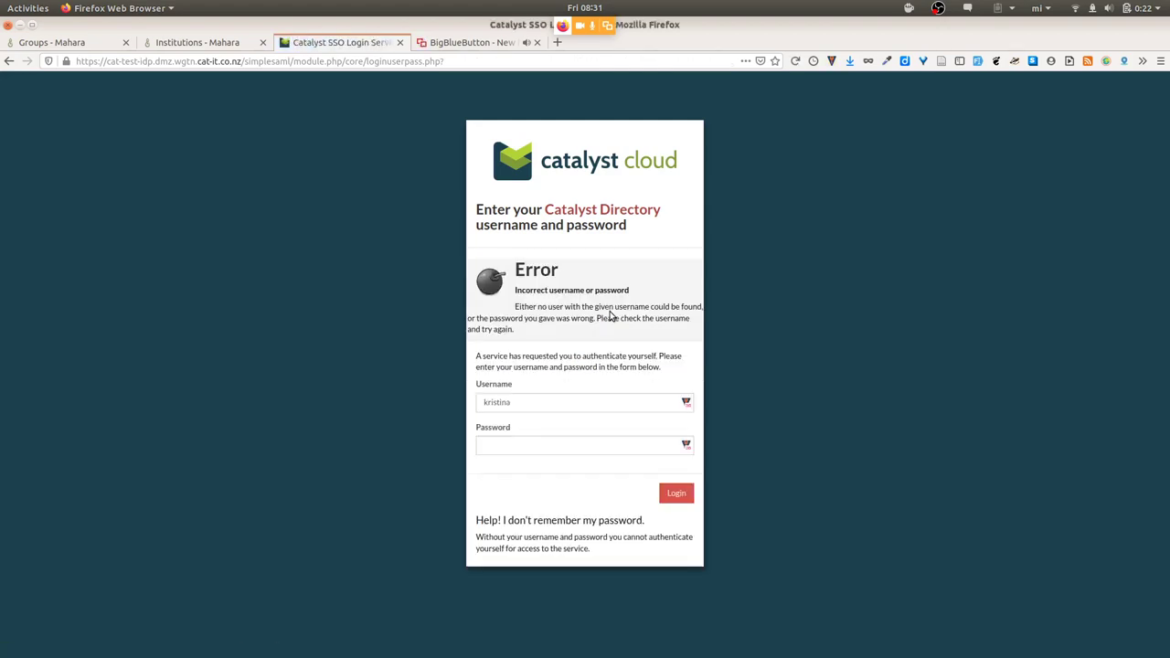
Fill in the login password from the saved alfresco.wgtn.cat-it.co.nz entry and log in to verify the account move.
click(686, 445)
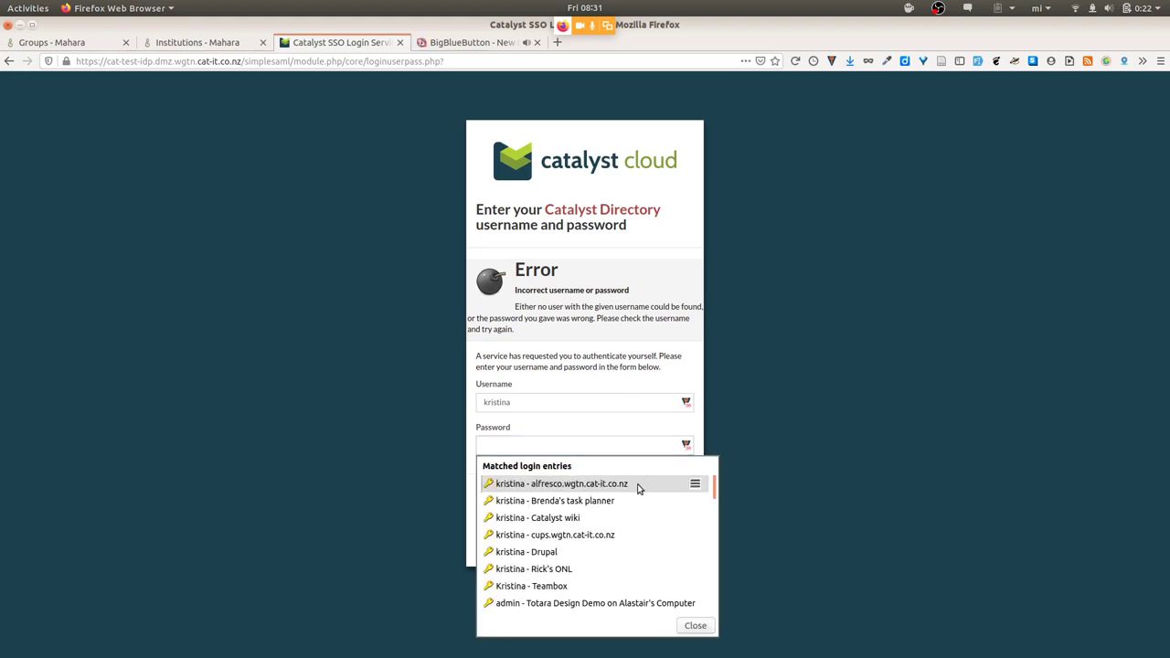
click(639, 484)
click(675, 495)
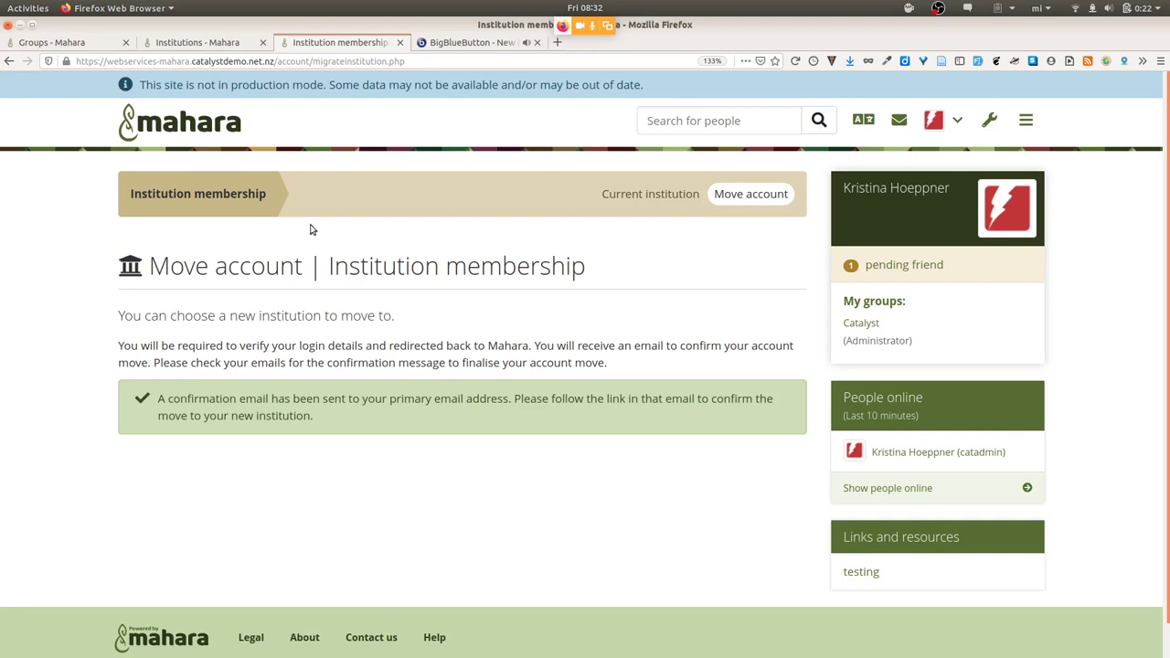
Copy the webservices-mahara site's base address and open it in a new tab of the private browsing window.
click(274, 59)
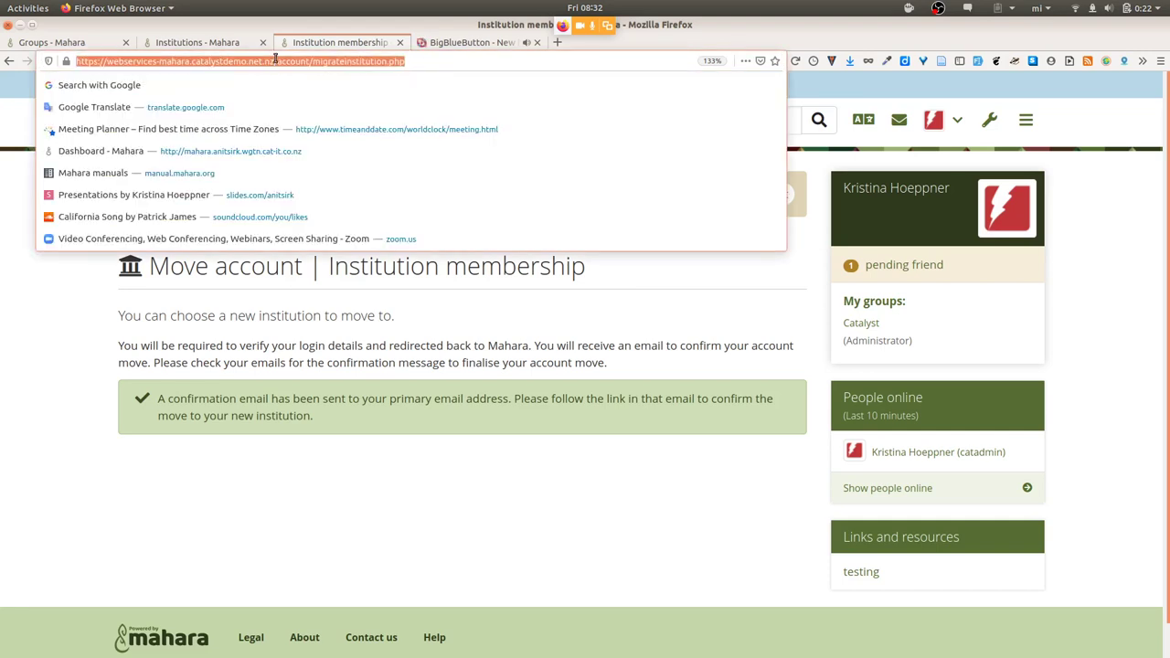
drag(274, 59, 38, 60)
key(ctrl+c)
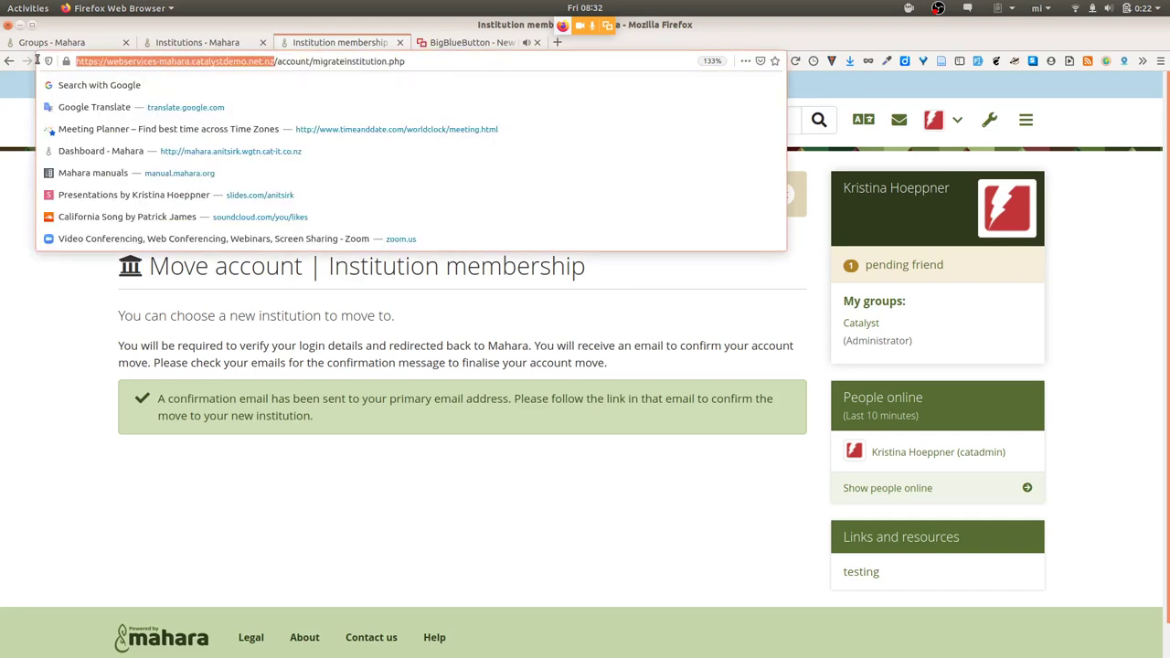
click(687, 549)
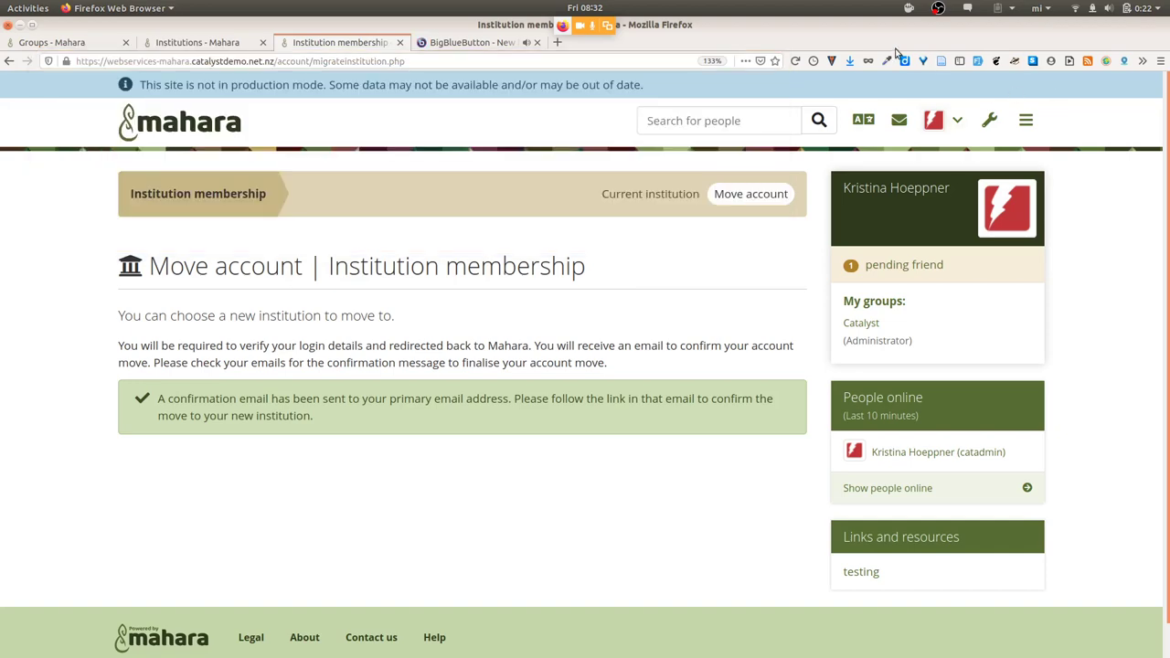
key(alt+Tab)
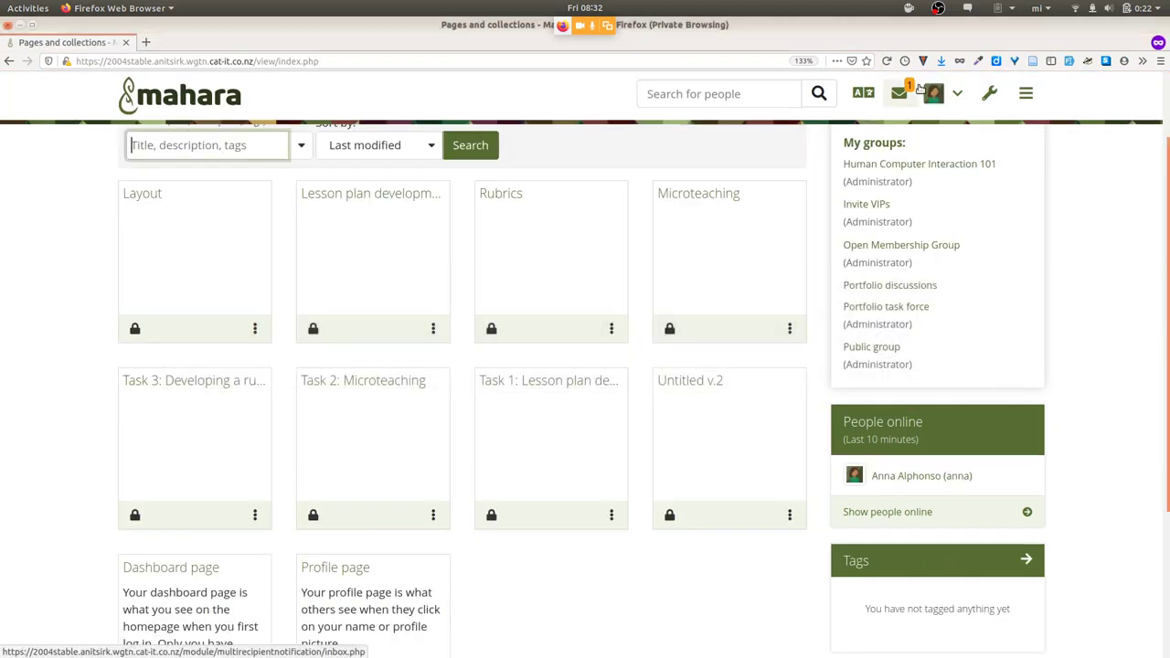
key(ctrl+t)
key(ctrl+v)
key(Return)
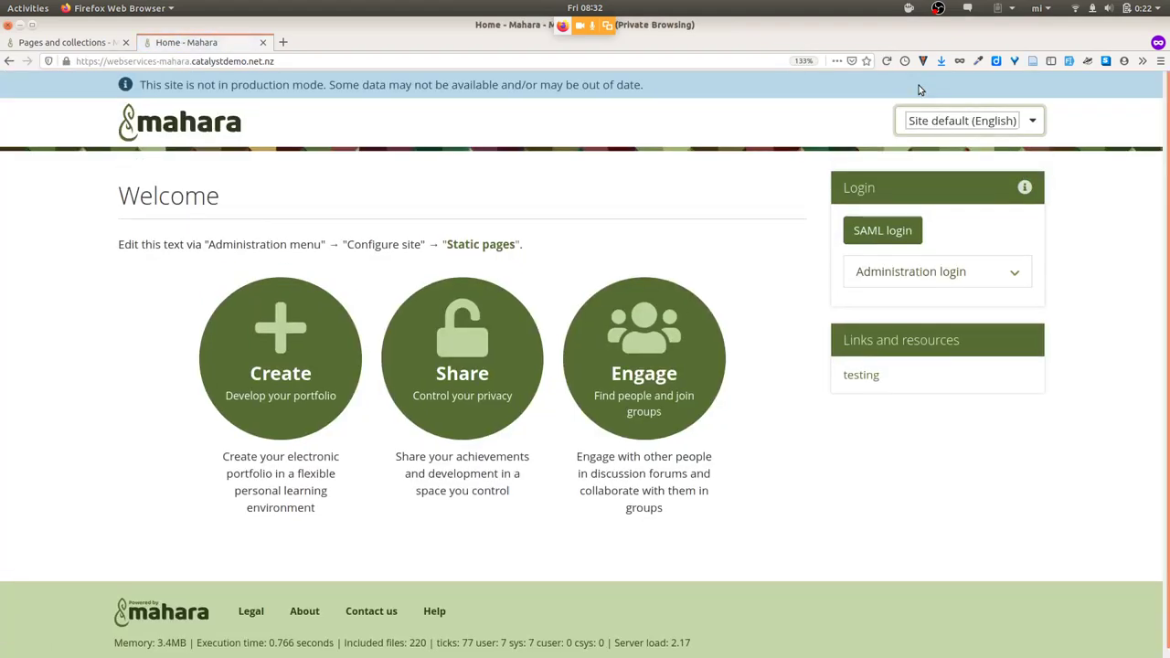
Open myportfolio.school.nz in another new tab and enlarge the page to 133% to view its login box with the SSO option.
key(ctrl+t)
text(myportfolio.school.nz/)
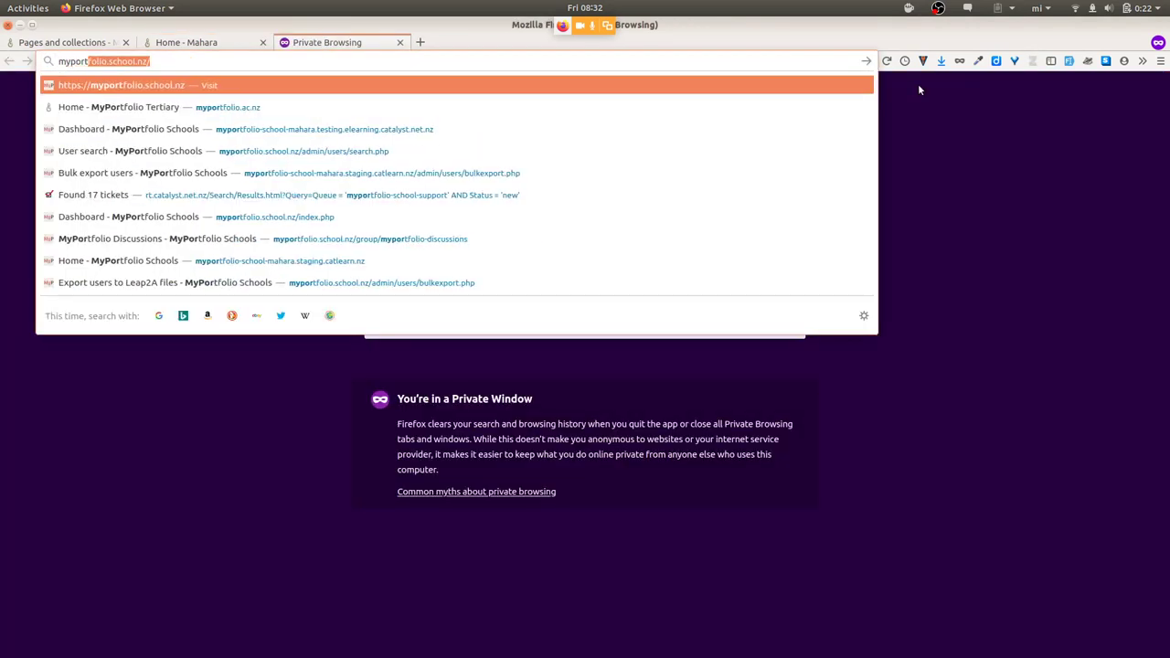
key(Return)
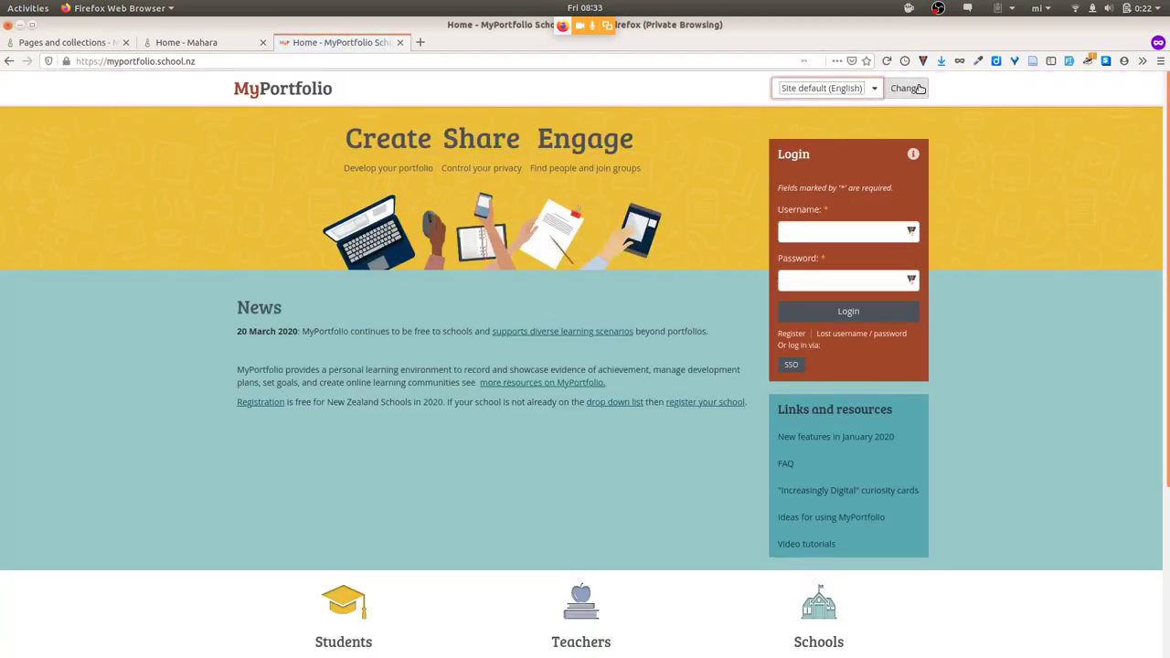
key(ctrl+plus)
key(ctrl+plus)
key(ctrl+plus)
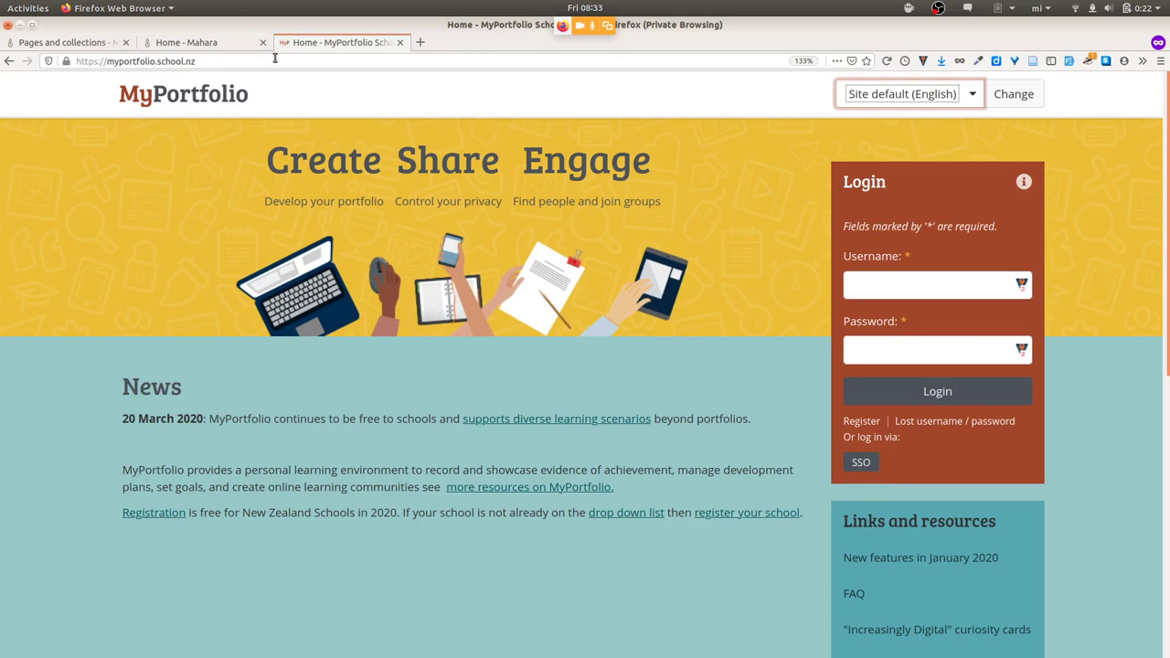
Return to the webservices-mahara home page and expand its Administration login form.
click(221, 47)
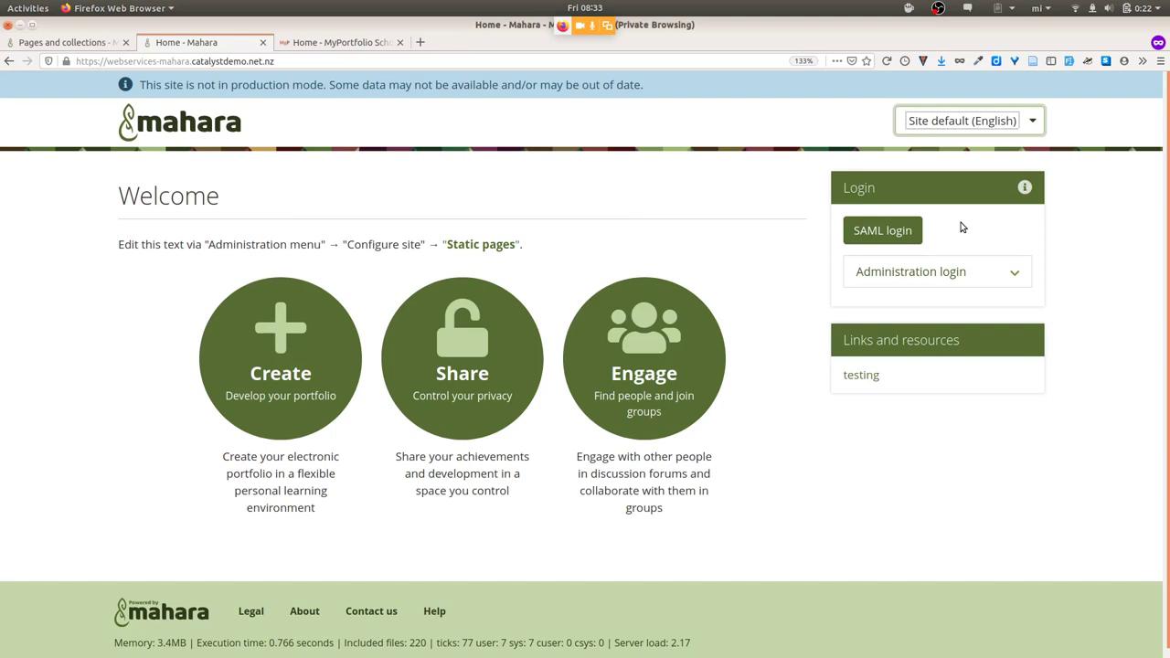
click(1013, 274)
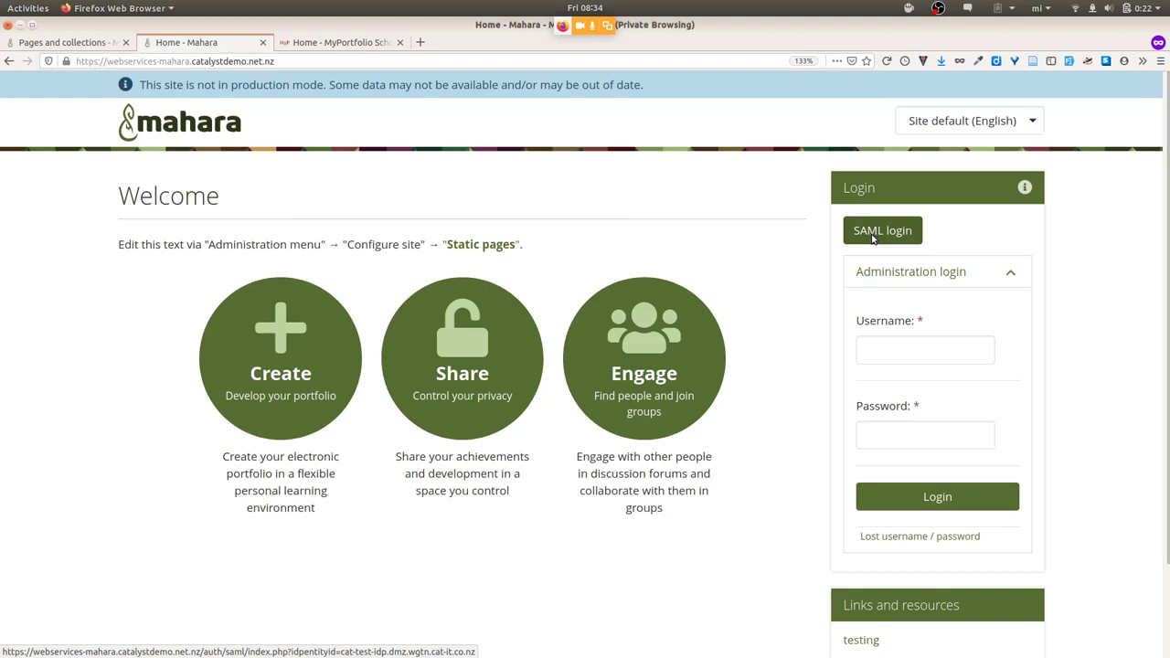
Switch to the regular window's Institutions page and open the settings for adding a SAML authentication plugin, down to the role mapping fields.
key(alt+Tab)
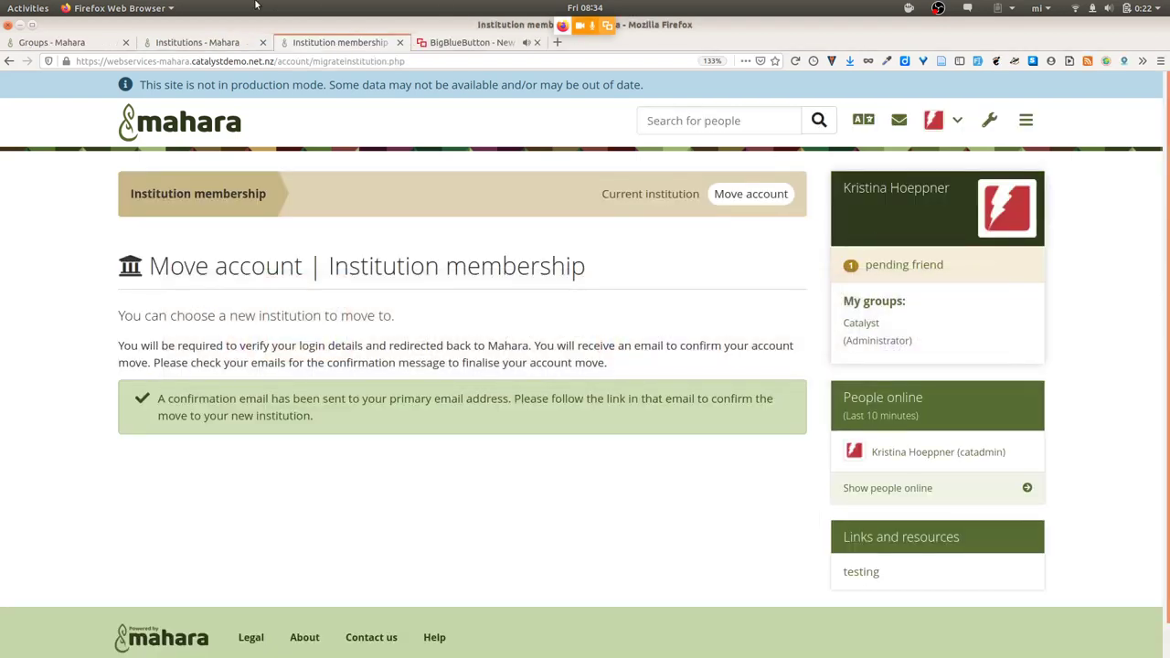
click(187, 42)
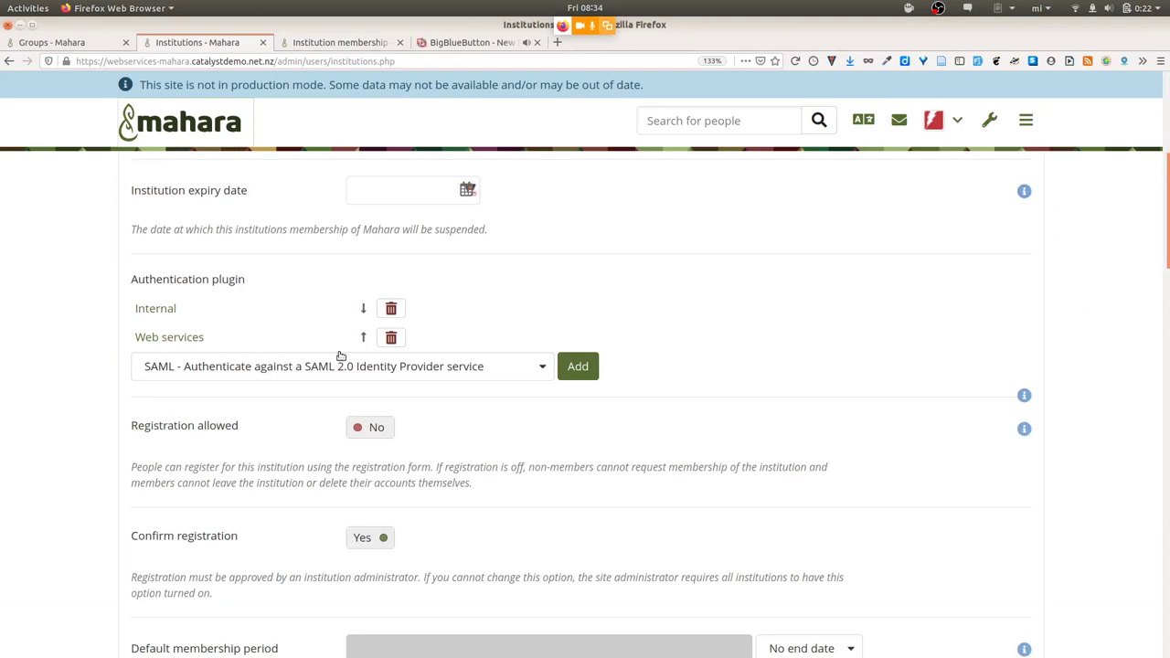
click(578, 368)
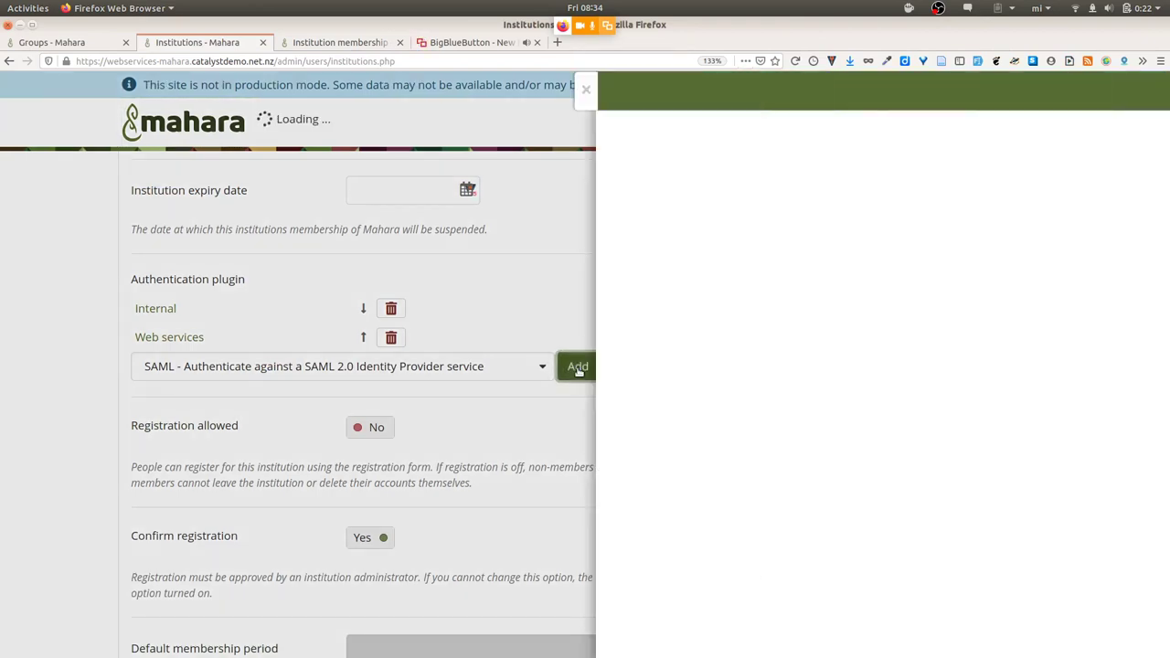
scroll(1118, 408, down, 4)
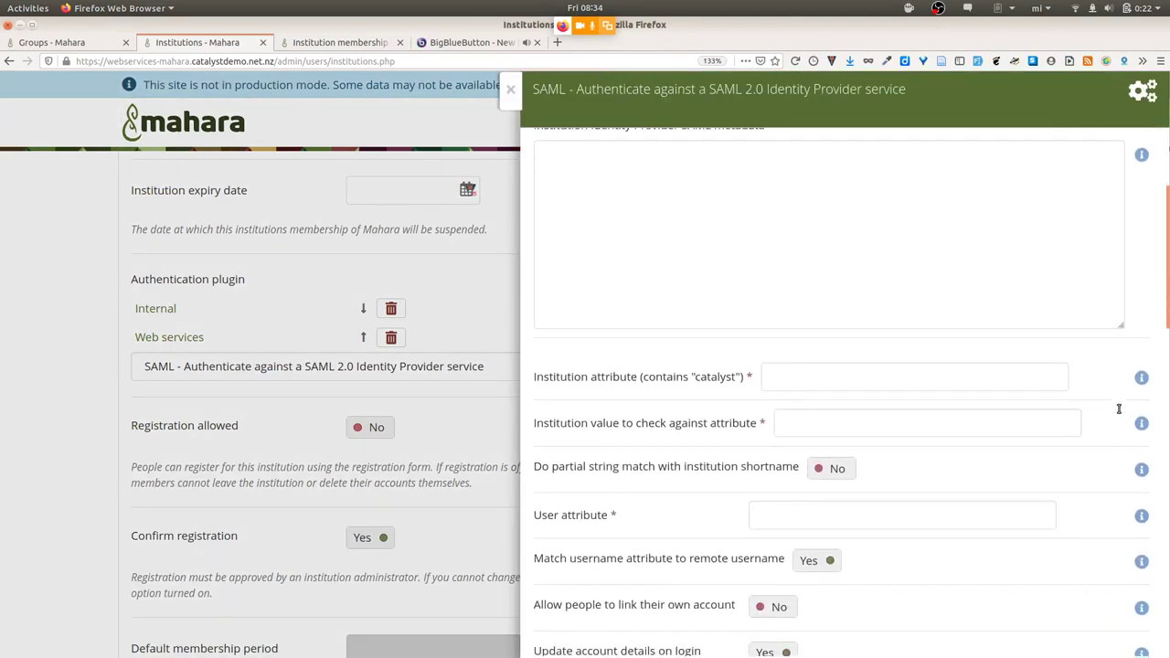
scroll(1119, 408, down, 15)
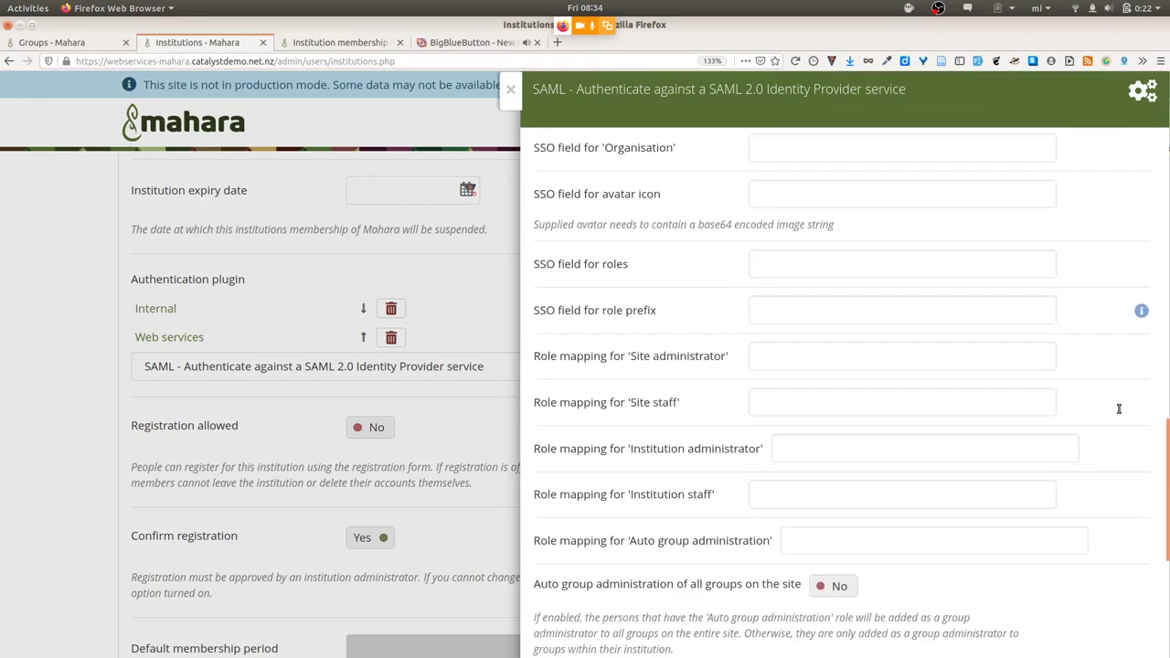
scroll(1119, 408, down, 2)
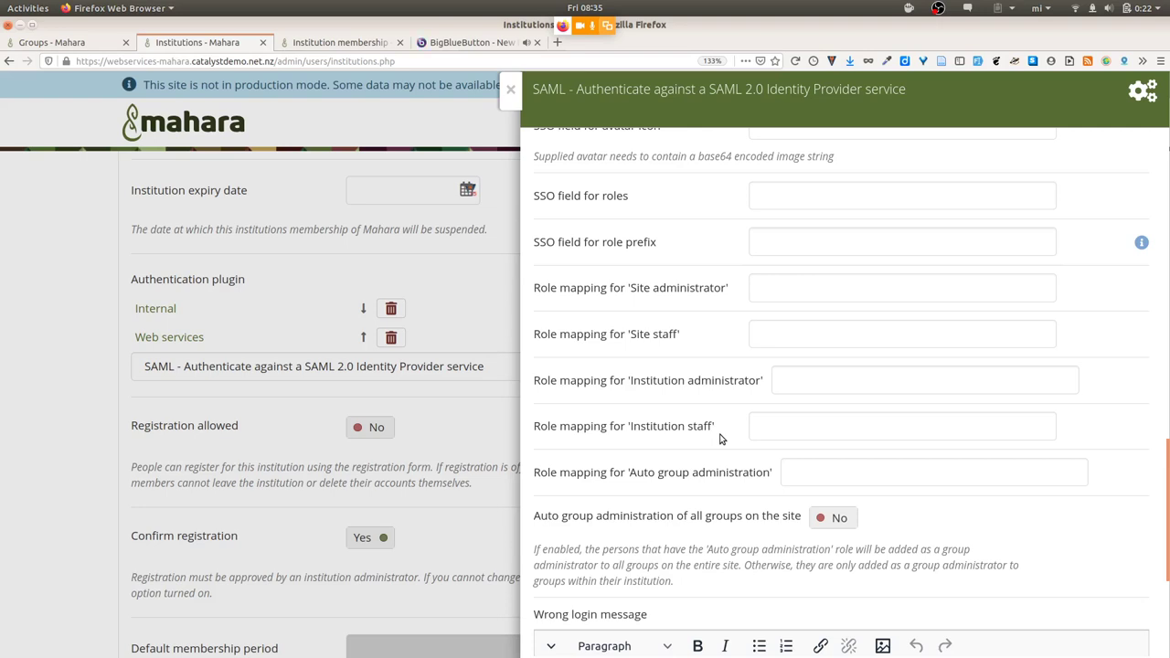
Examine the SAML role mapping fields for site and institution administrators and staff, plus the two auto group administration settings.
double_click(545, 291)
click(786, 296)
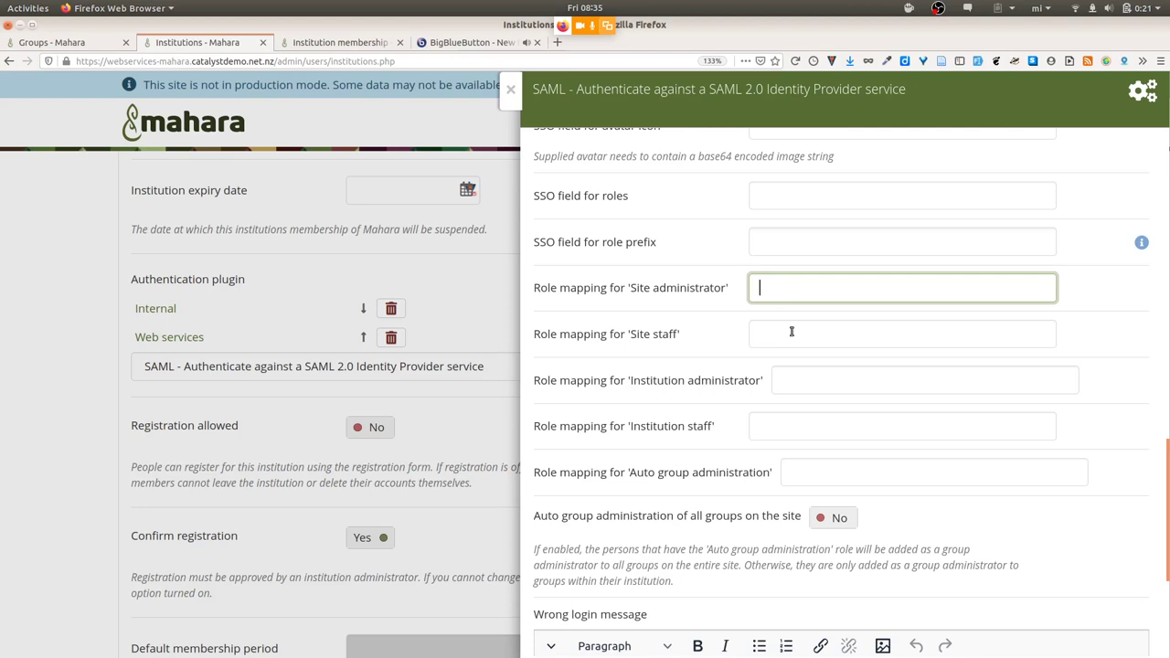
click(791, 335)
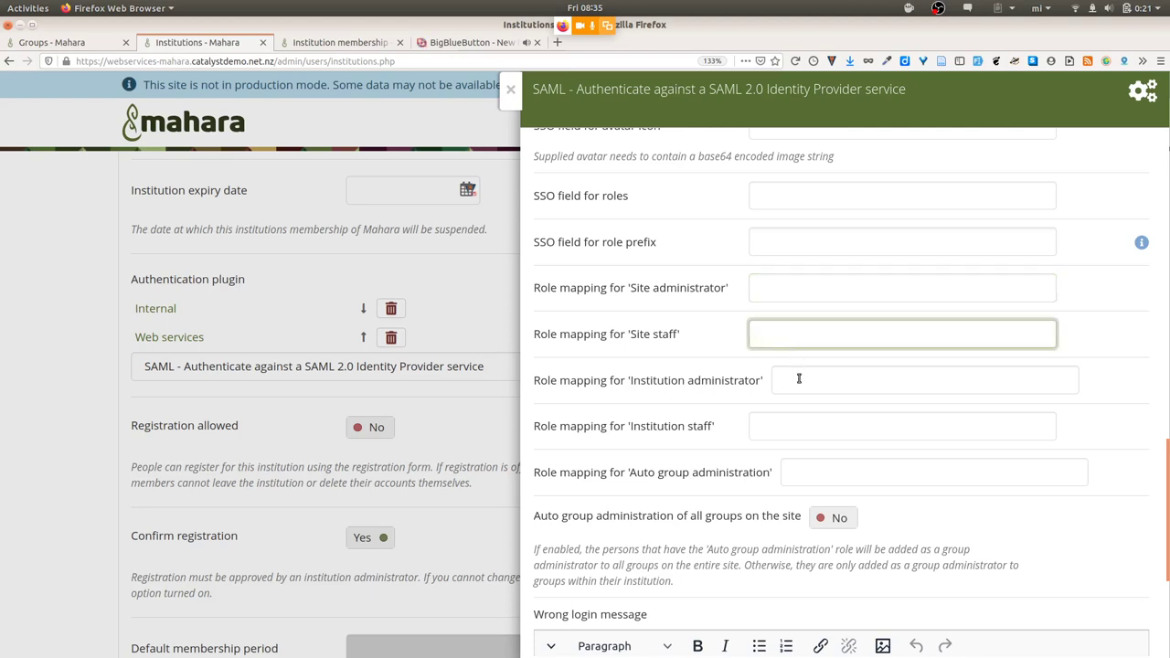
click(790, 422)
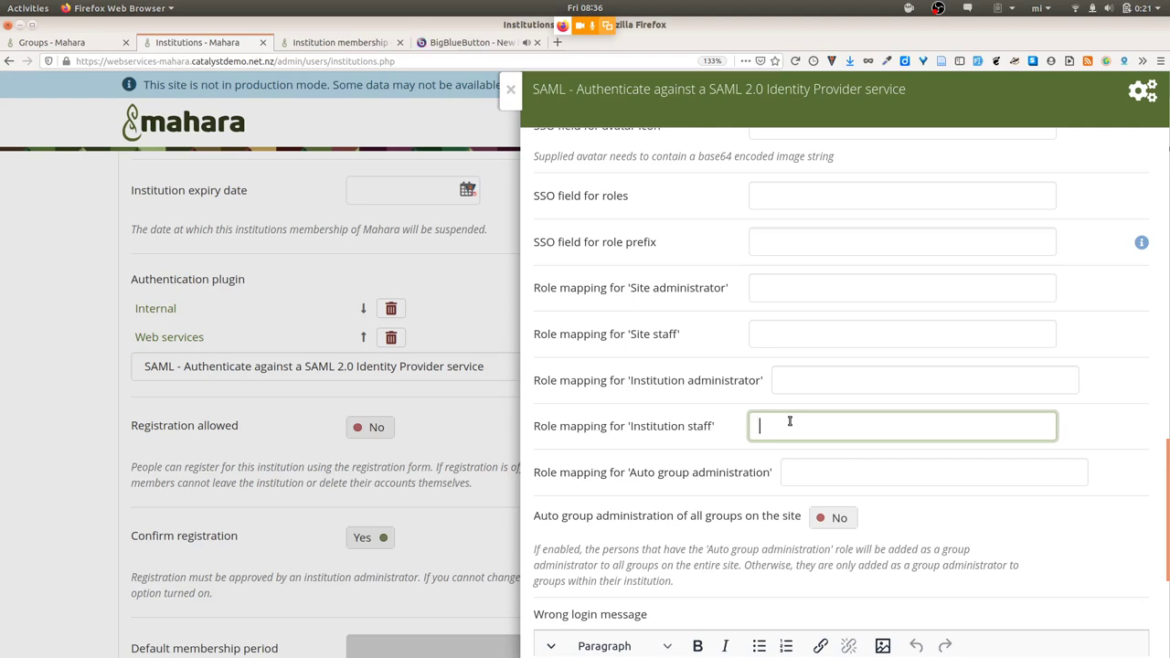
triple_click(543, 474)
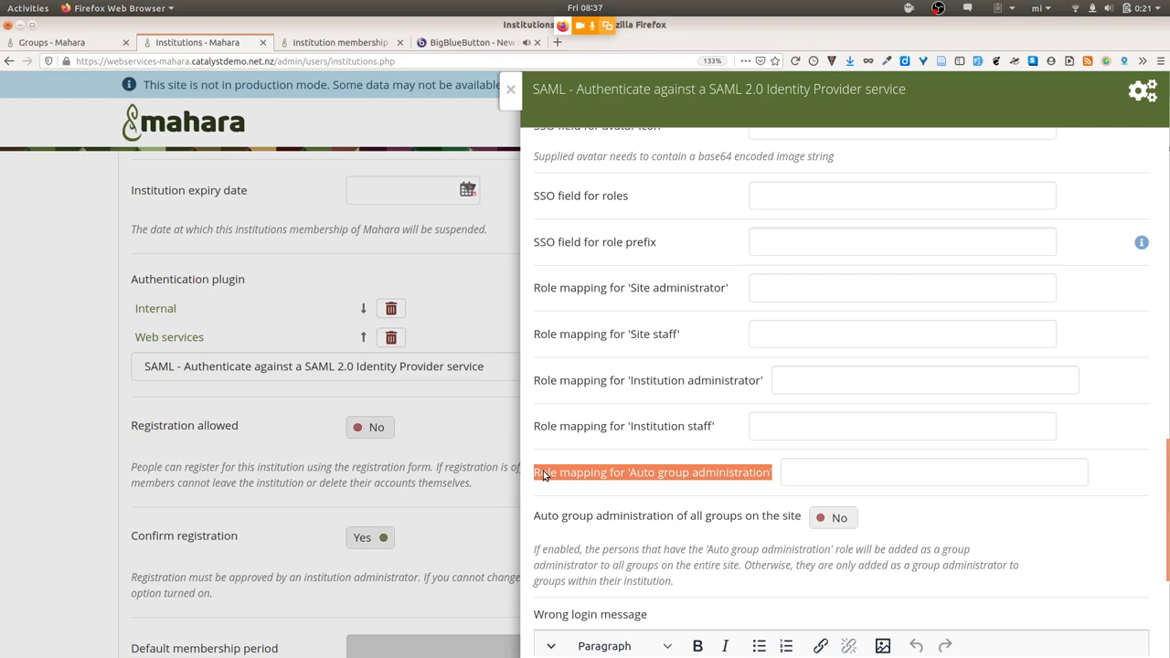
double_click(578, 517)
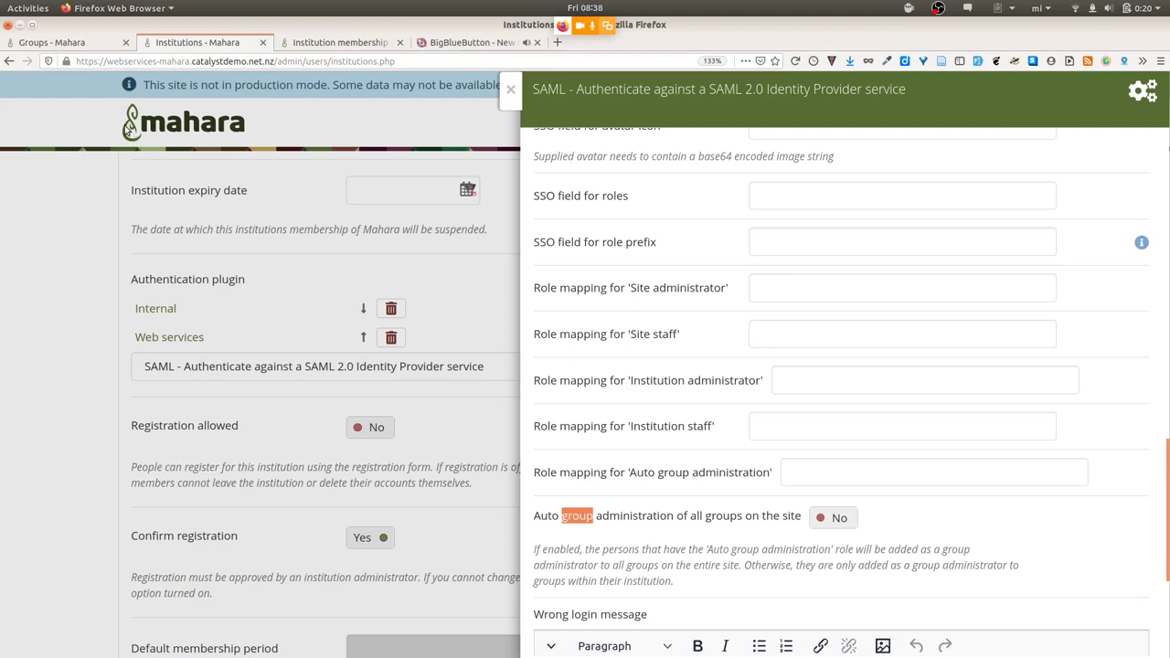
Switch to the Highlights of Mahara 20.04 presentation window and advance past the Language toggle slide to the cover images for pages and collections slide.
click(55, 43)
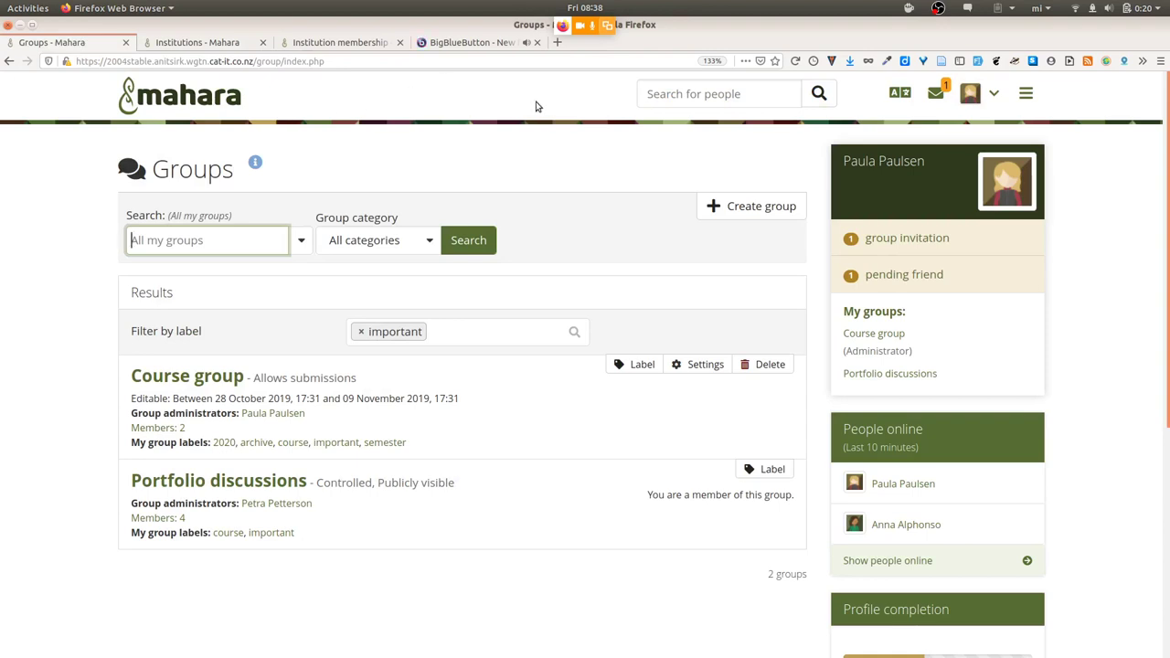
key(alt+Tab)
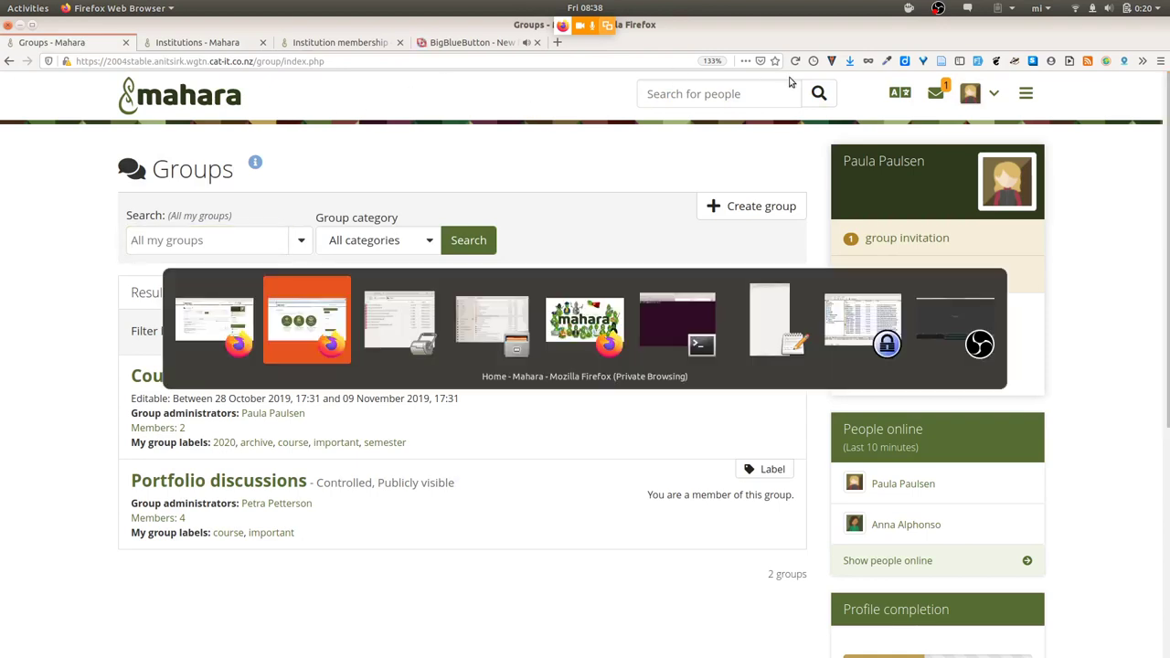
key(alt+Tab)
key(alt+Tab)
key(alt+Tab)
key(Right)
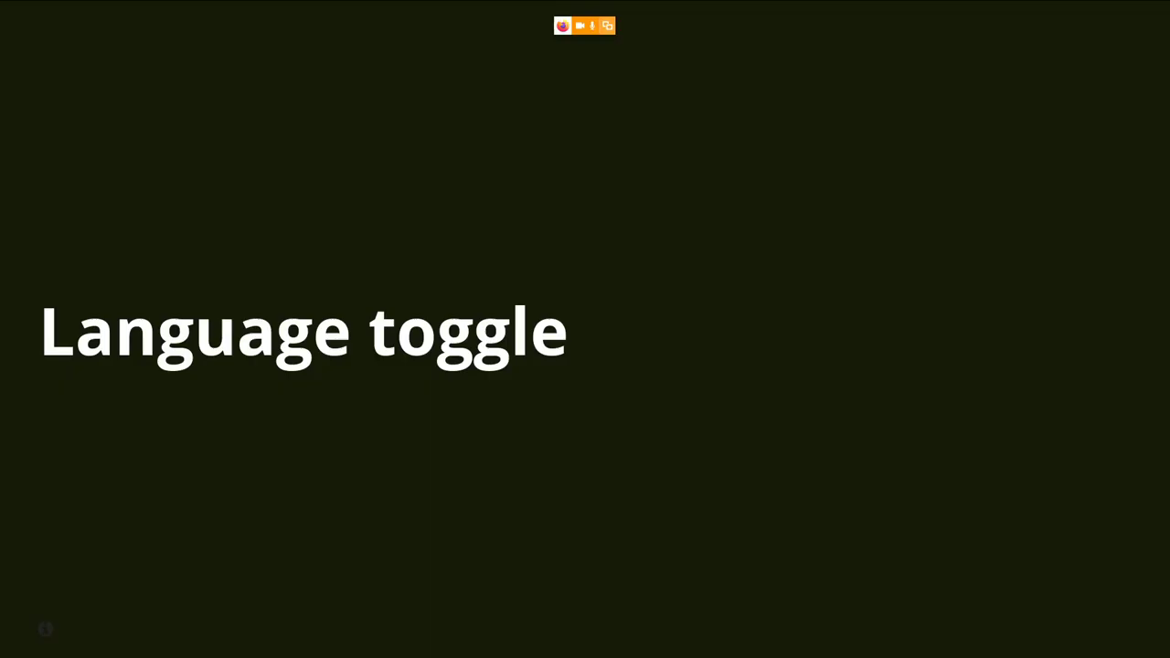
key(Right)
key(Right)
key(Right)
key(Right)
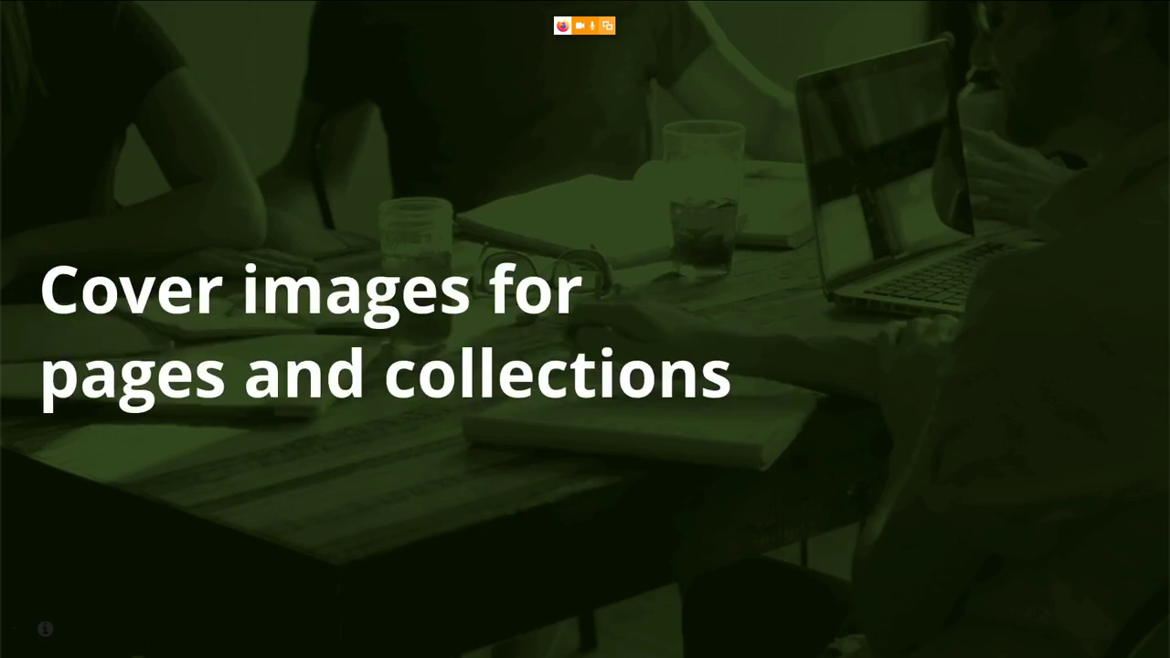
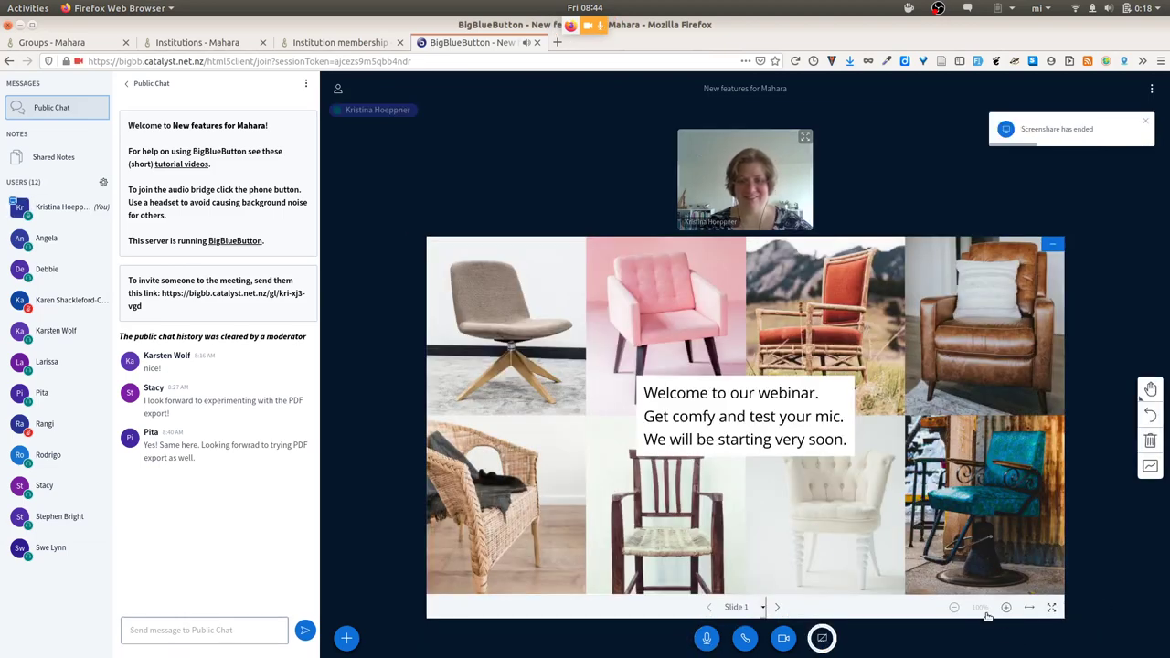
Show slide 2 of the presentation in the BigBlueButton meeting and share the entire screen with the participants.
click(758, 608)
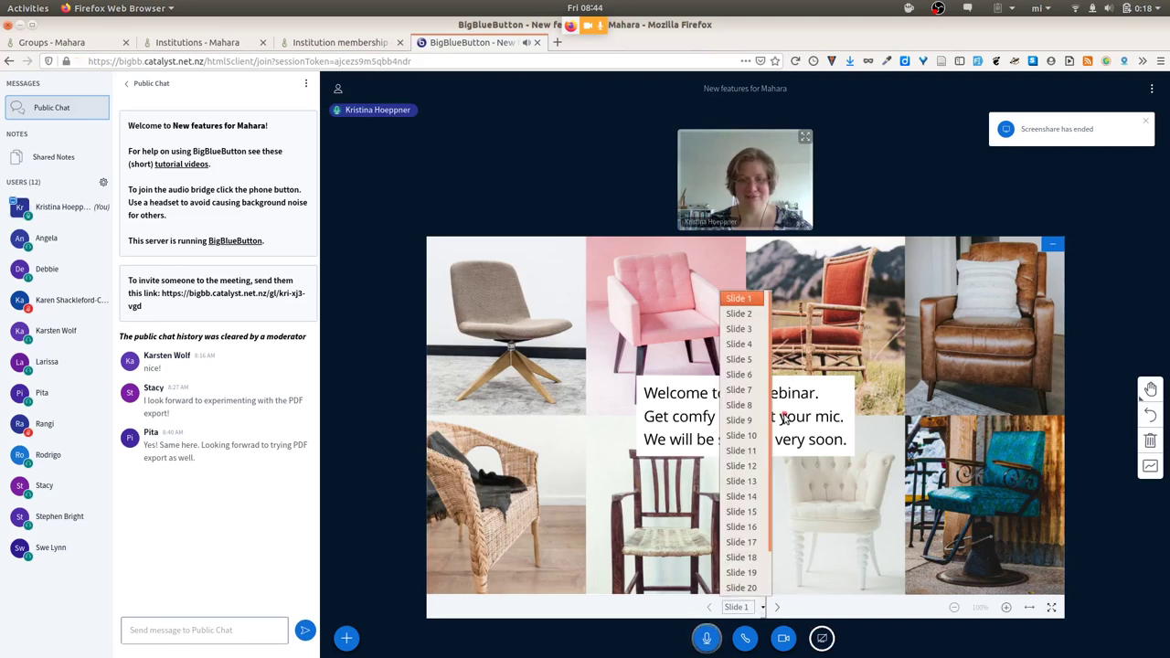
click(749, 314)
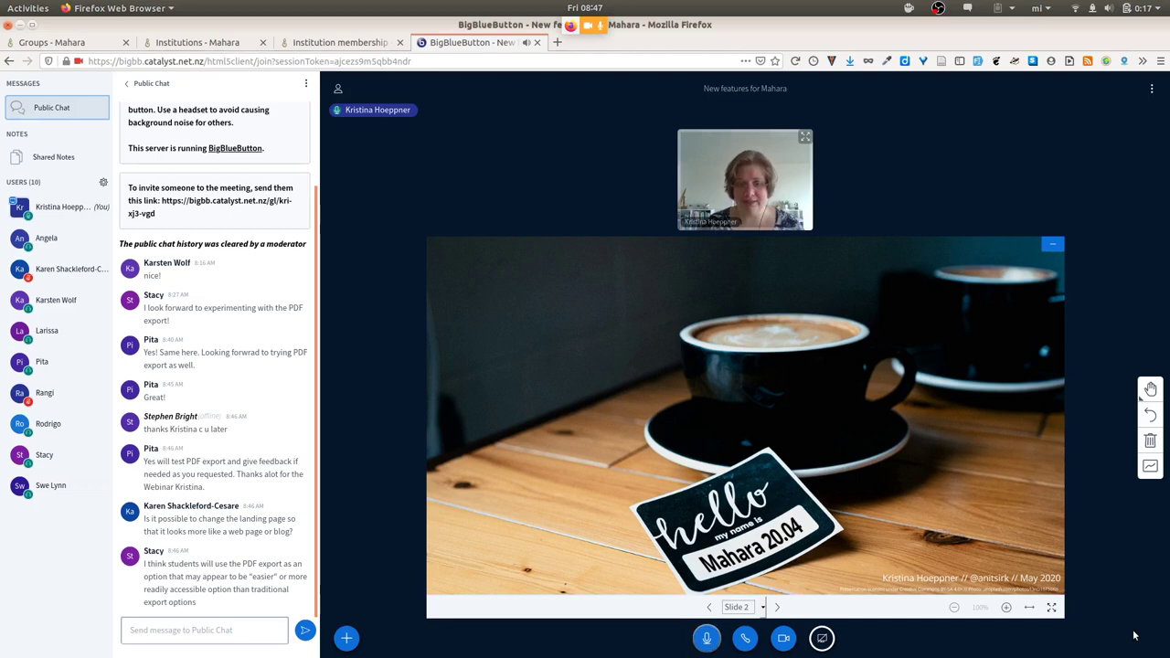
click(822, 638)
click(269, 132)
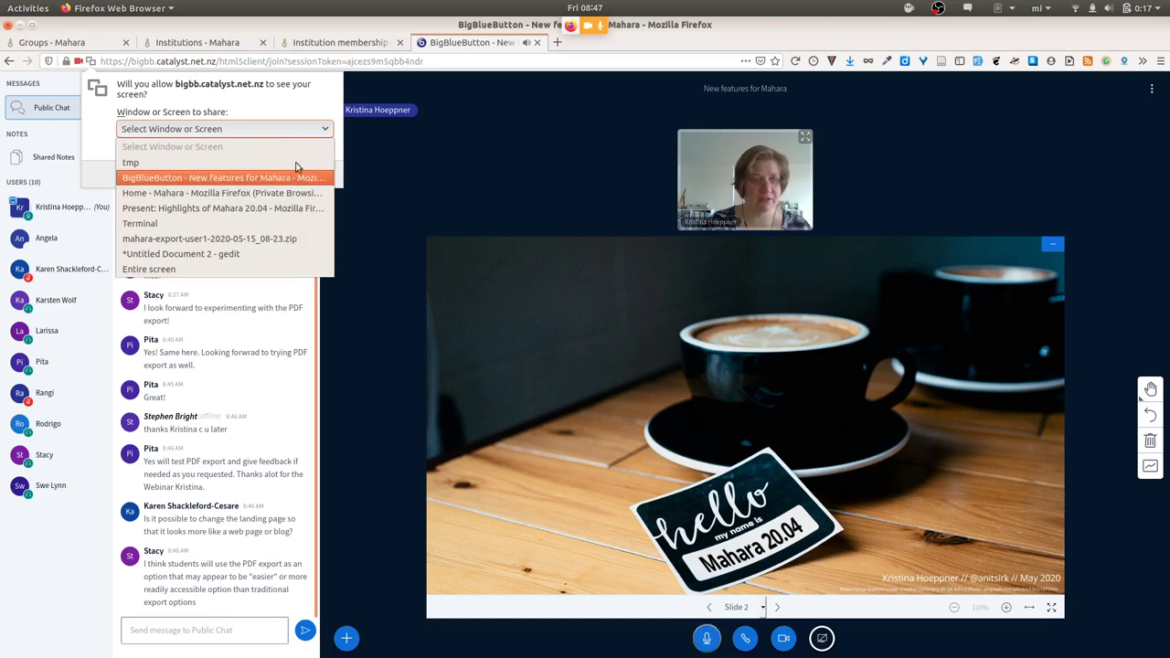
click(231, 269)
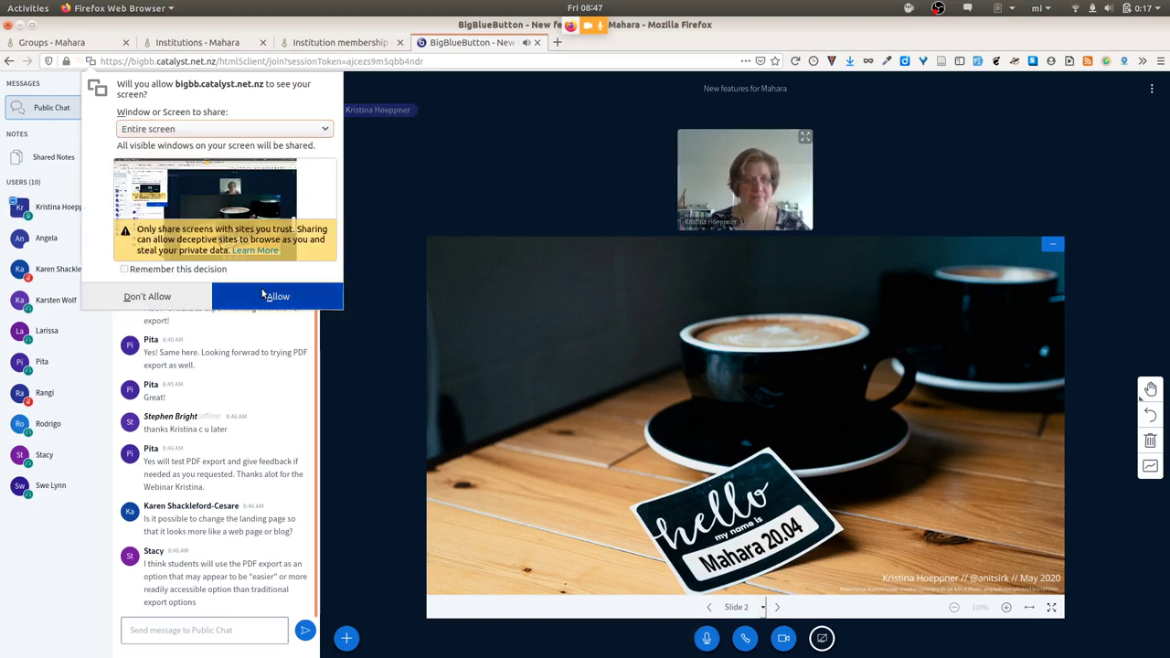
click(261, 295)
Switch to the private window's Pages and collections page and open the Site options under site configuration.
key(alt+Tab)
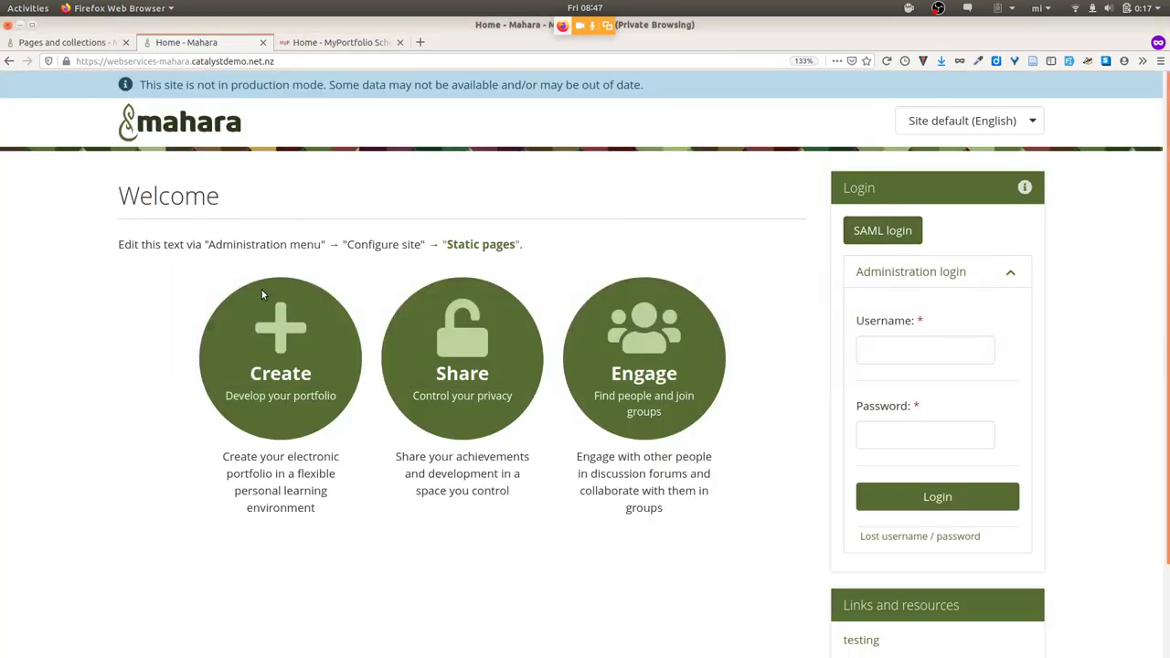
click(54, 43)
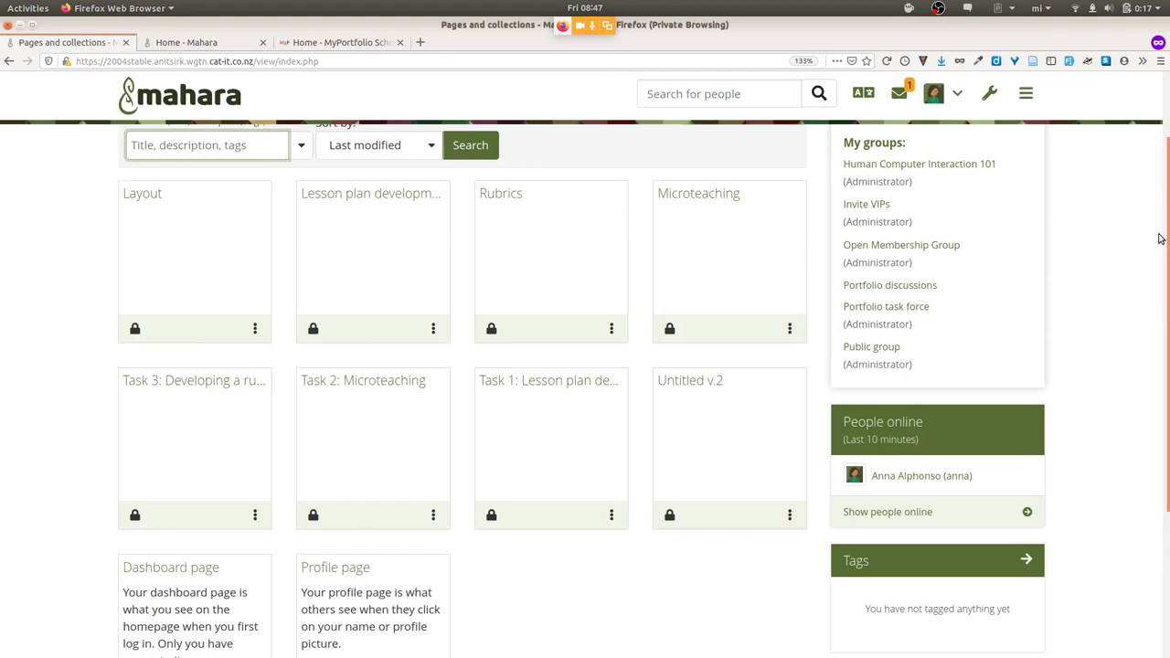
click(989, 92)
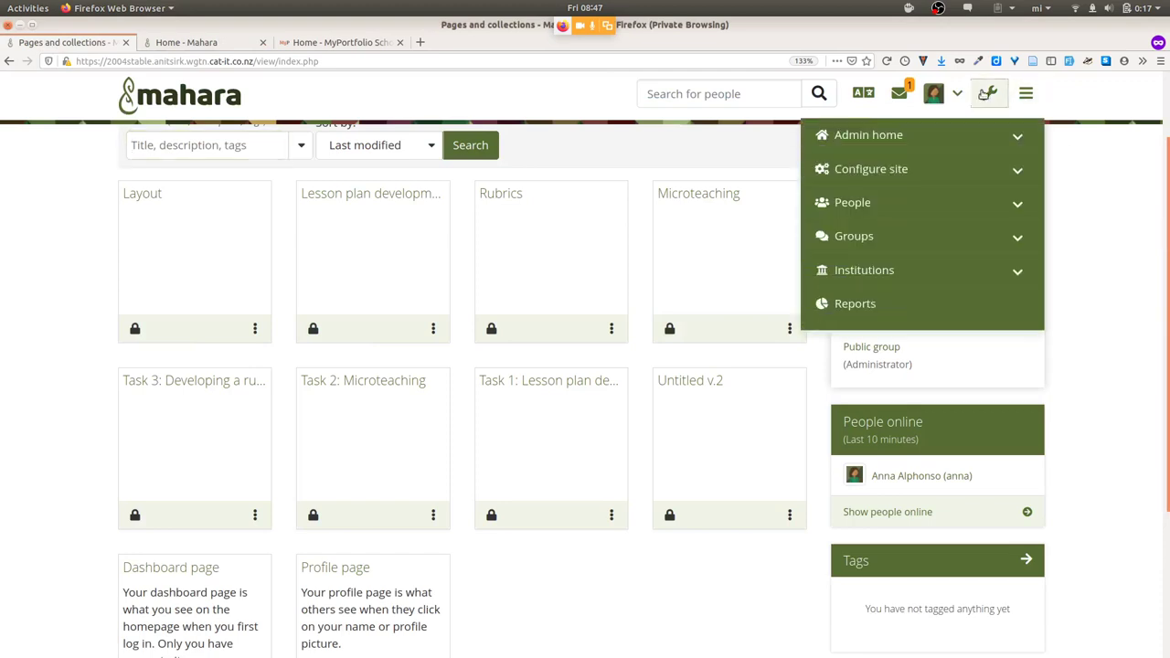
click(926, 172)
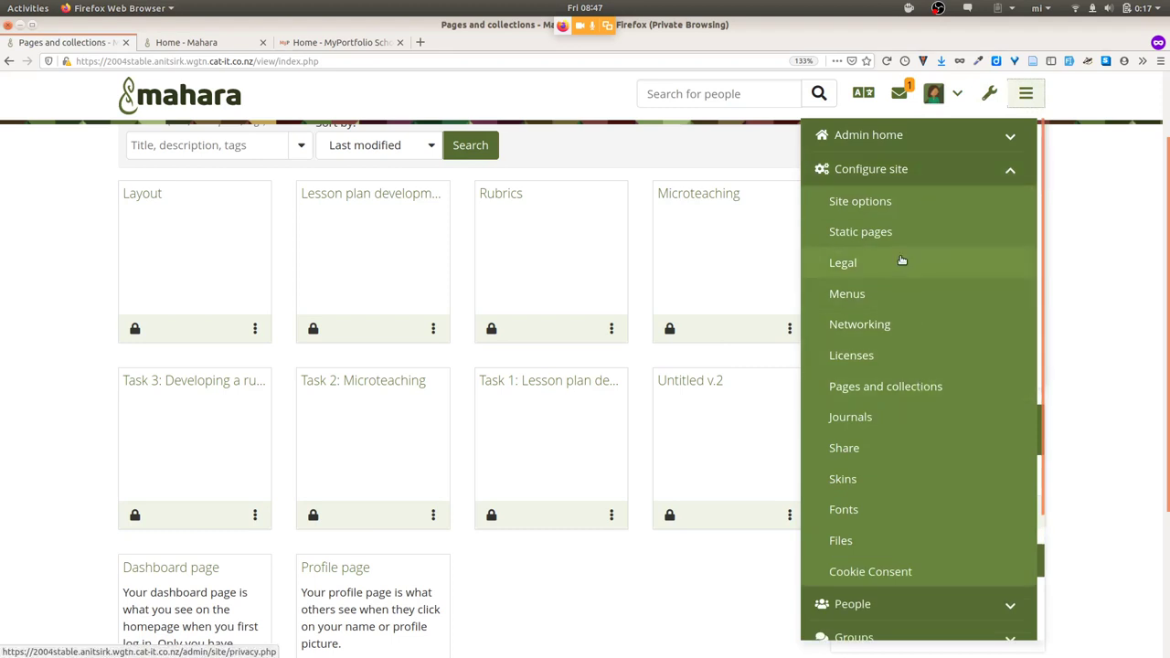
click(894, 198)
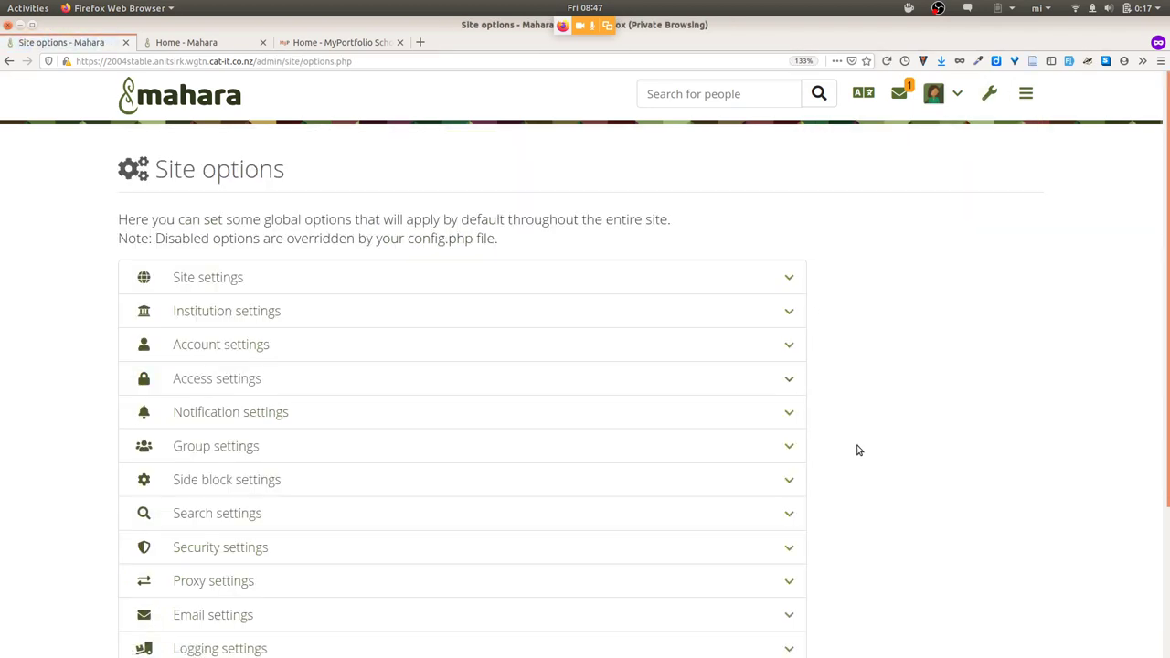
In the Site settings section, turn on Custom landing page and activate the Landing page search field.
click(471, 272)
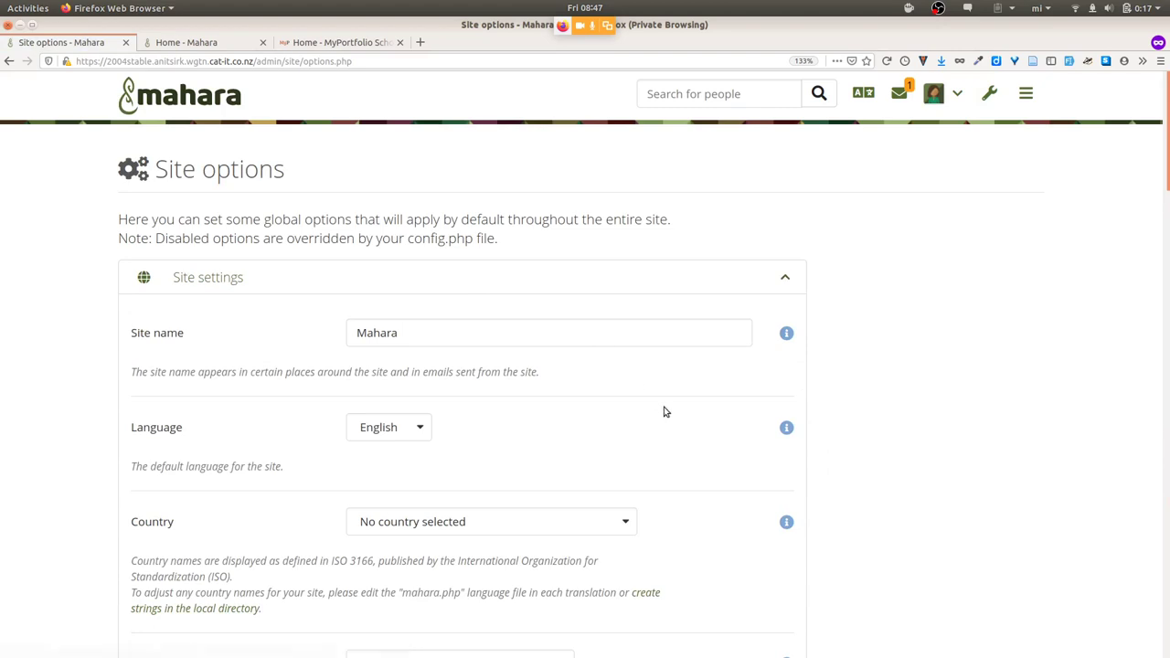
scroll(665, 412, down, 6)
scroll(665, 412, down, 3)
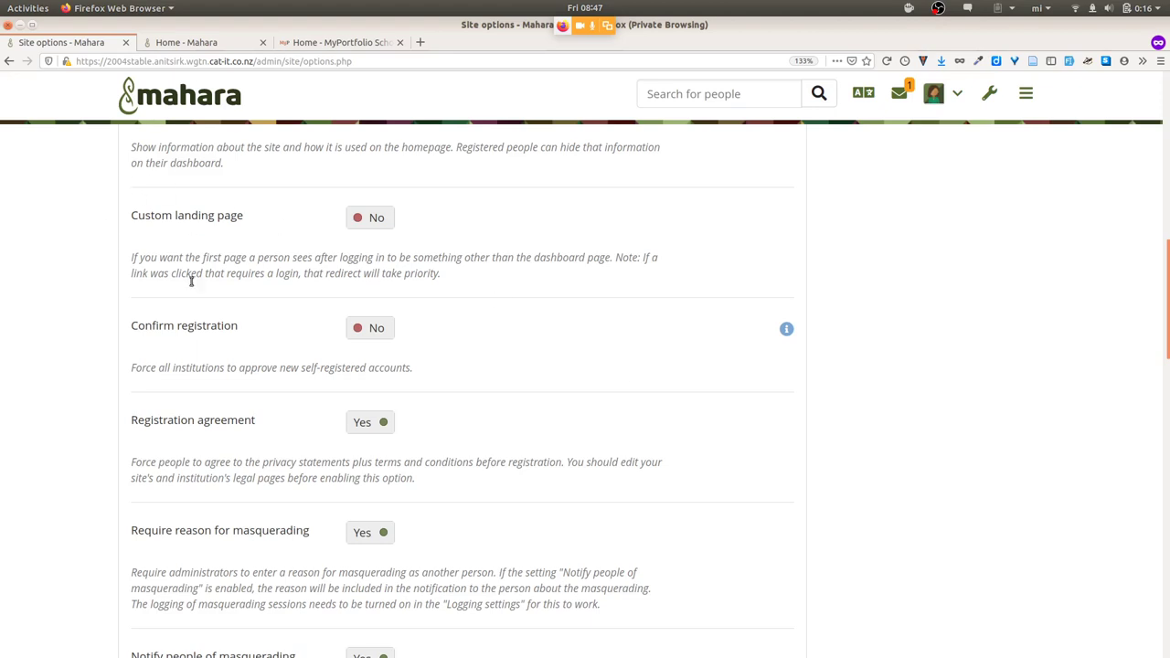
click(368, 217)
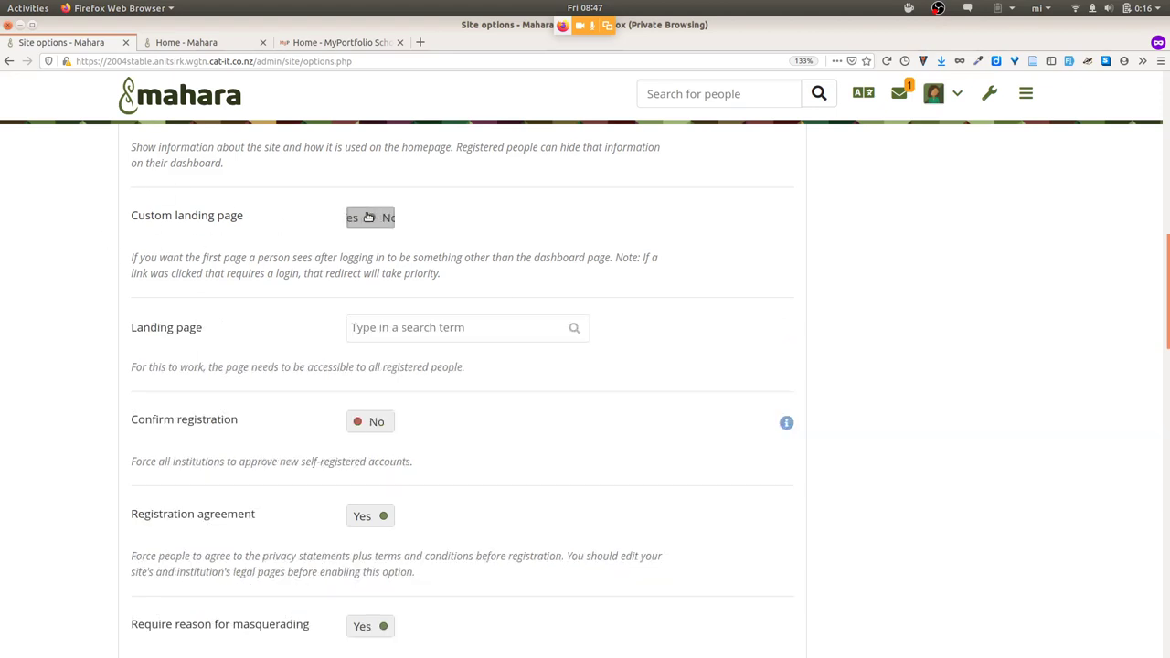
click(515, 329)
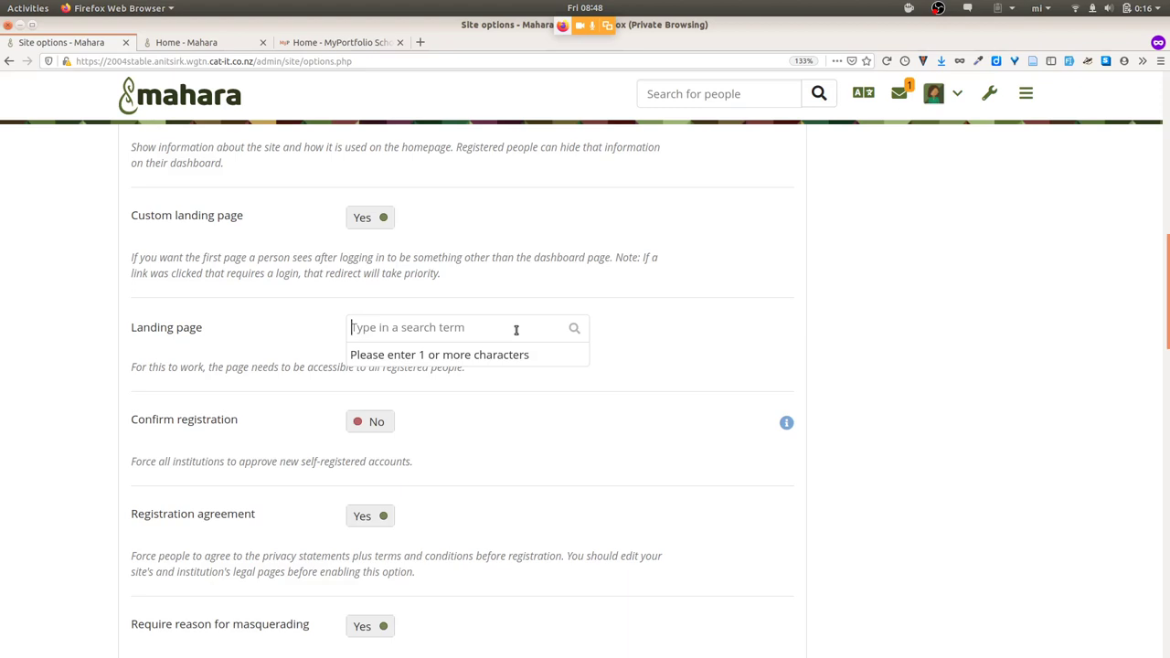
View the webservices-mahara home page and open mahara.org in a new tab.
click(194, 43)
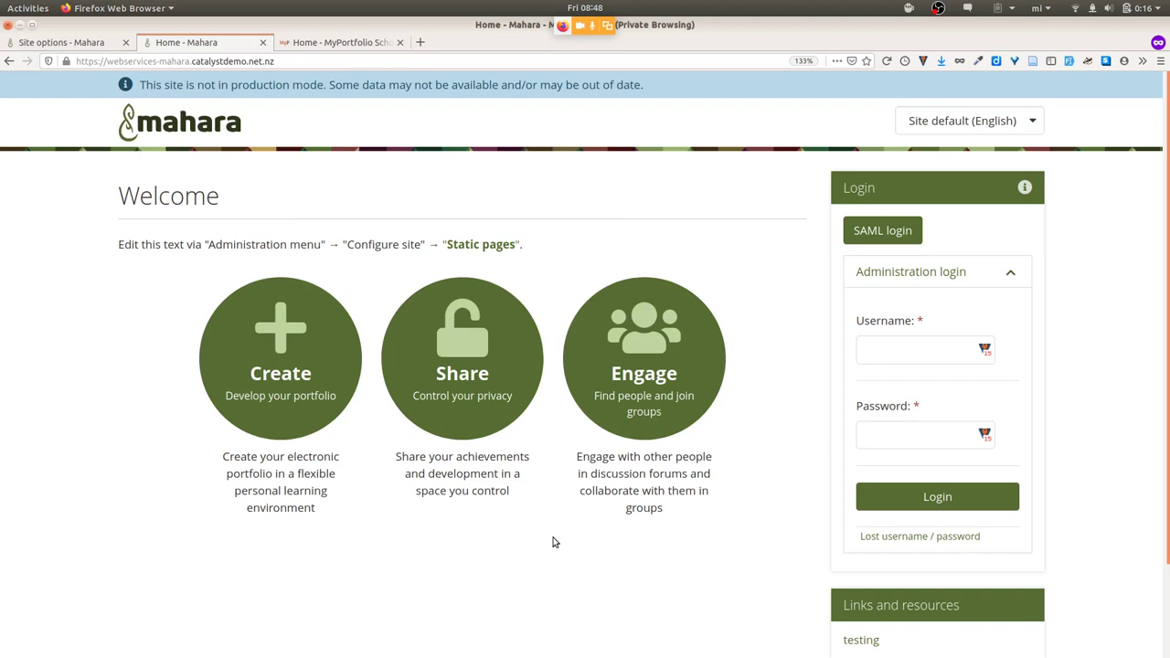
key(ctrl+t)
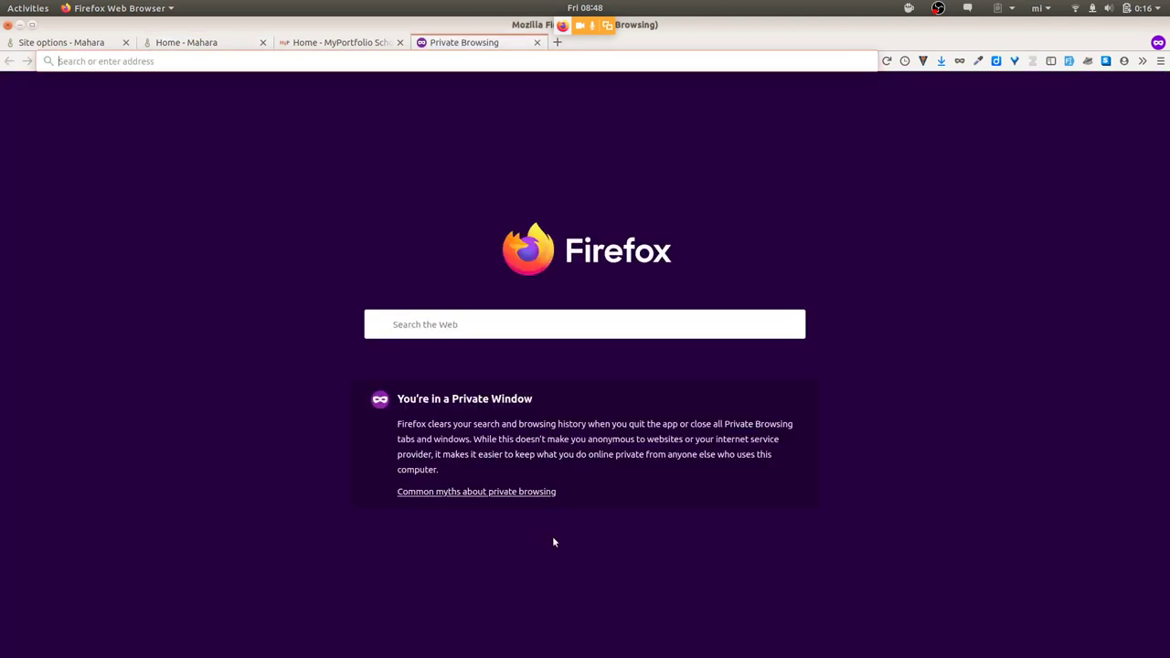
text(mahara.org)
key(Return)
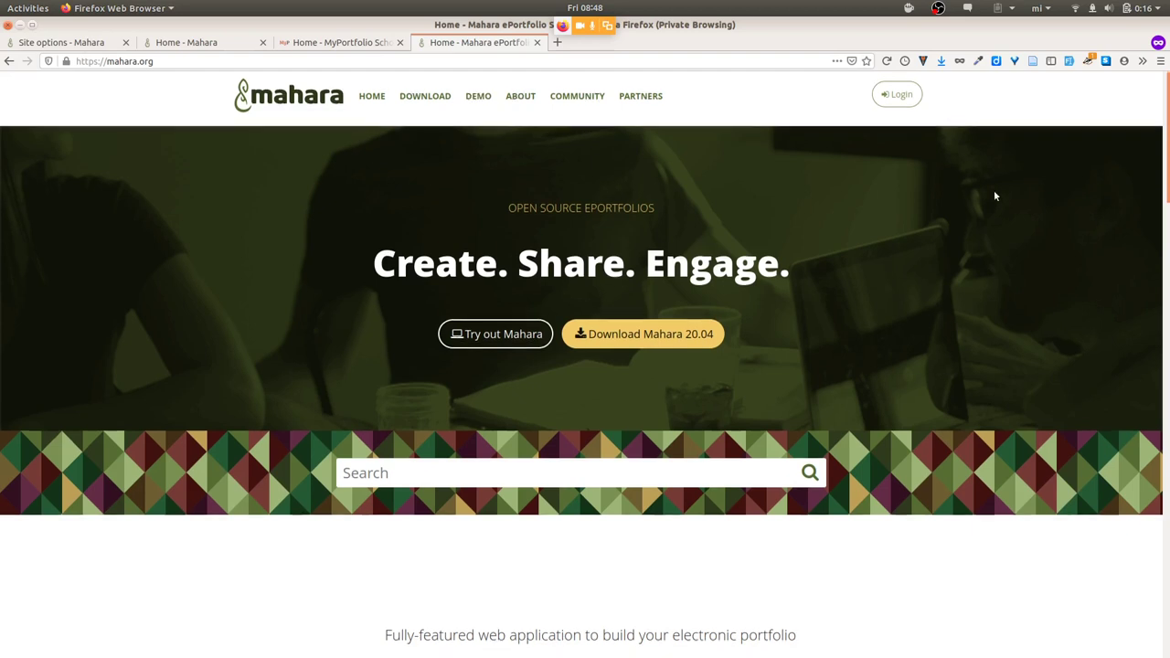
Examine the mahara.org home page down to its footer, plus the Community and Partners navigation entries, as an example of a custom landing page.
scroll(994, 196, down, 1)
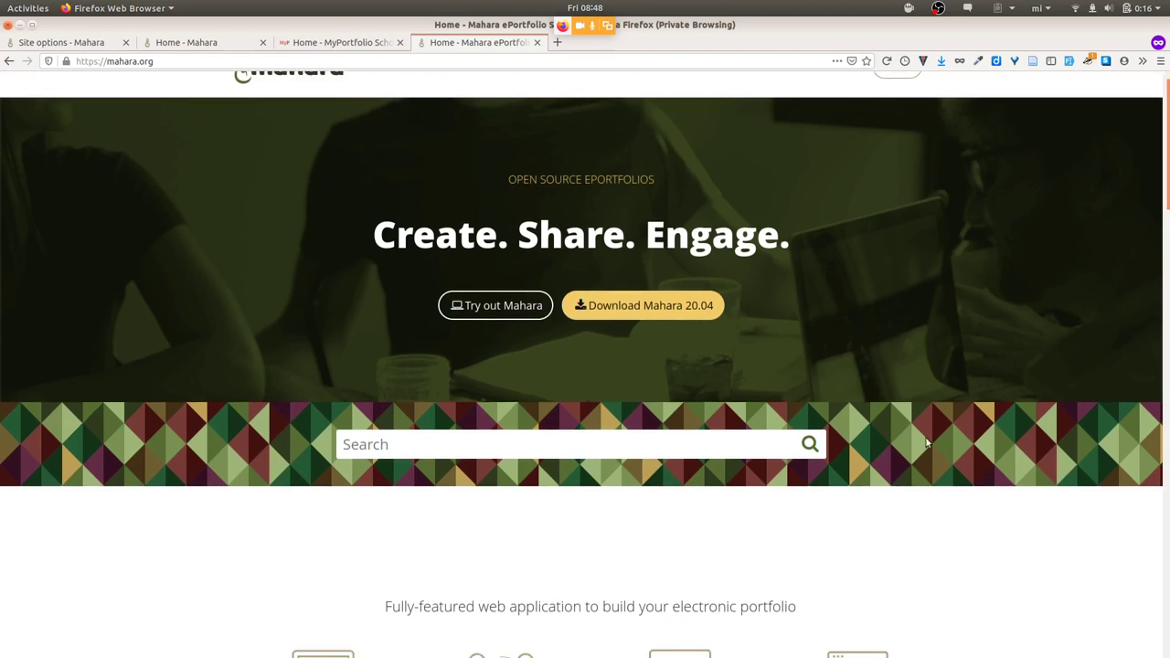
scroll(869, 409, down, 5)
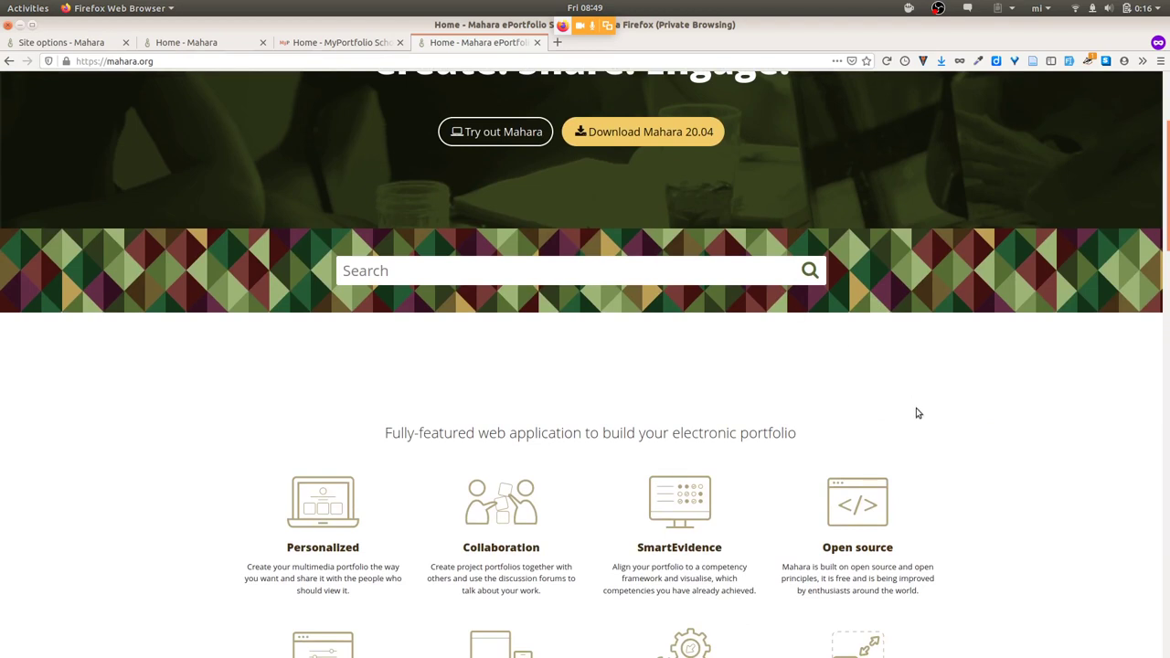
scroll(917, 410, down, 6)
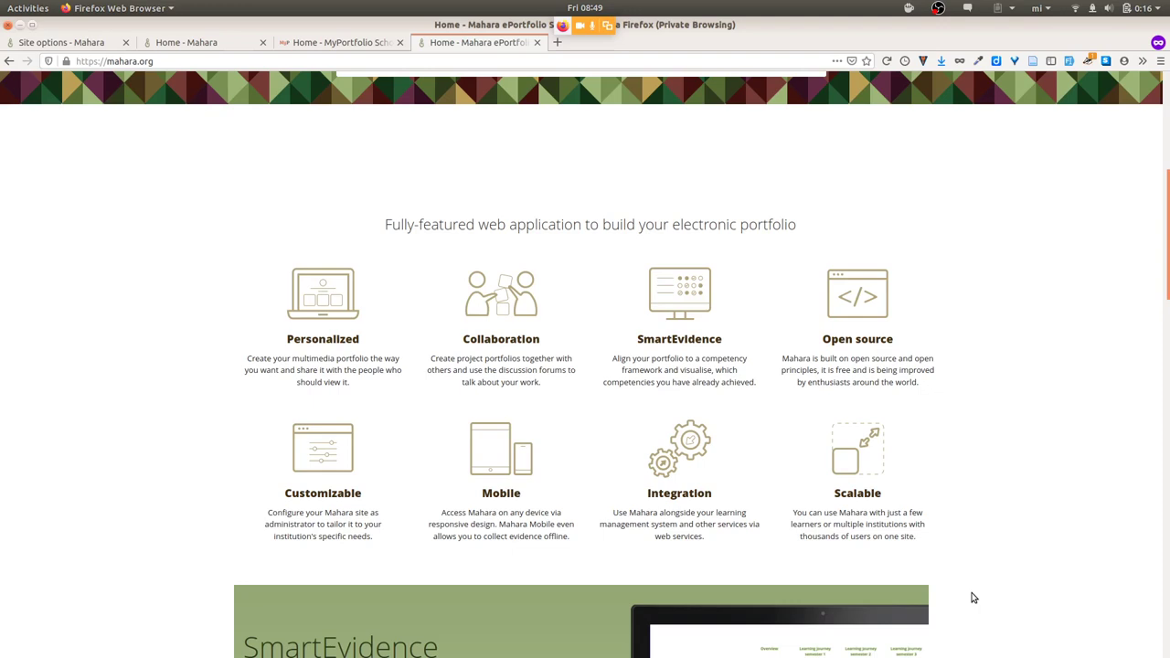
scroll(973, 598, down, 5)
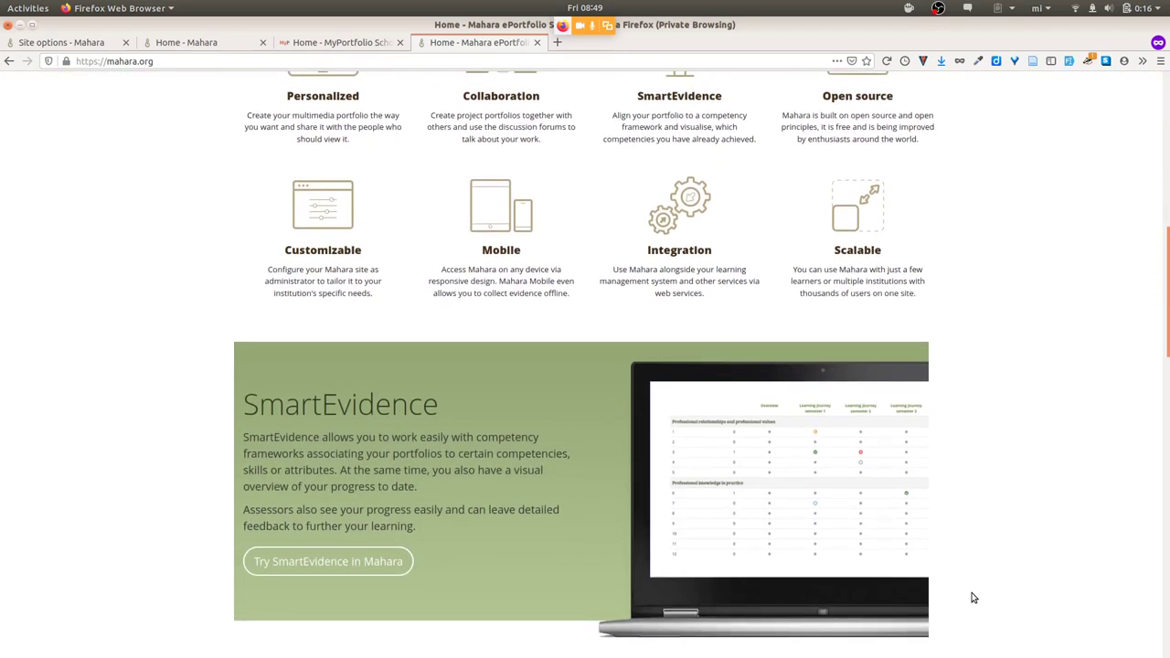
scroll(974, 598, down, 15)
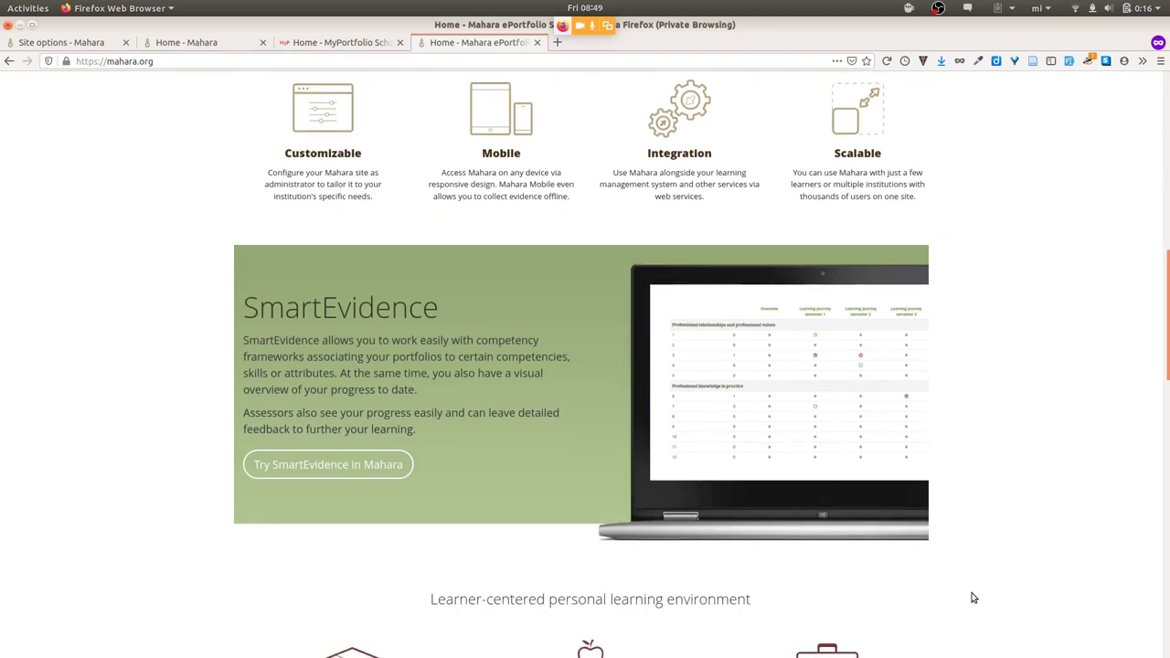
scroll(973, 598, down, 11)
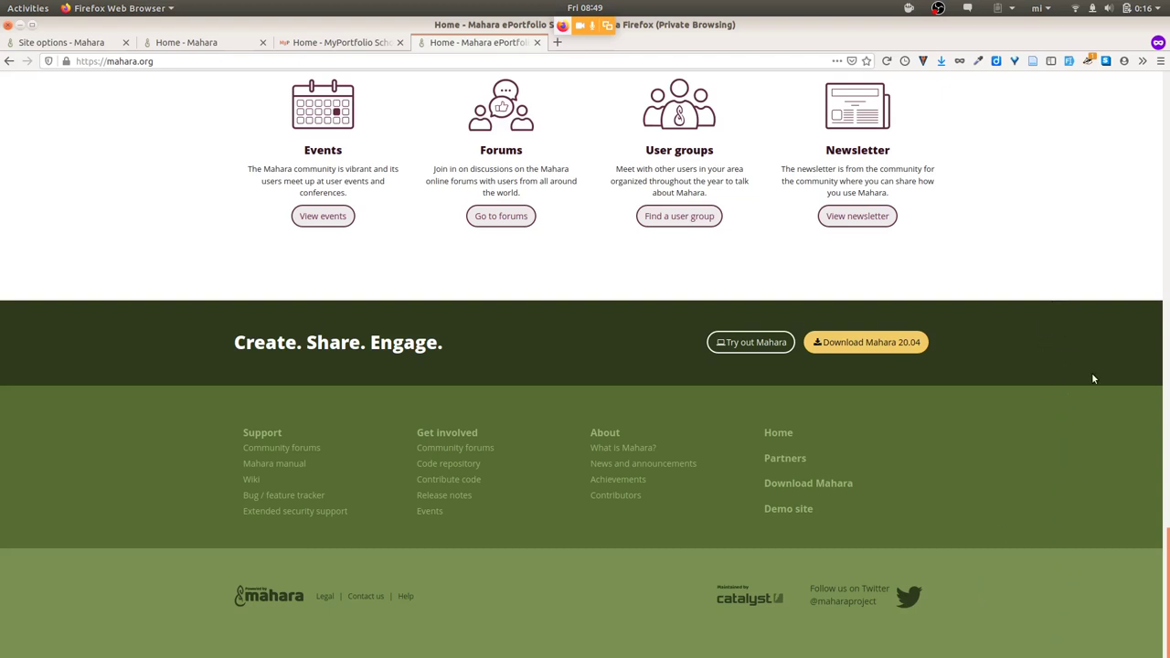
scroll(1092, 377, up, 15)
scroll(1093, 375, up, 3)
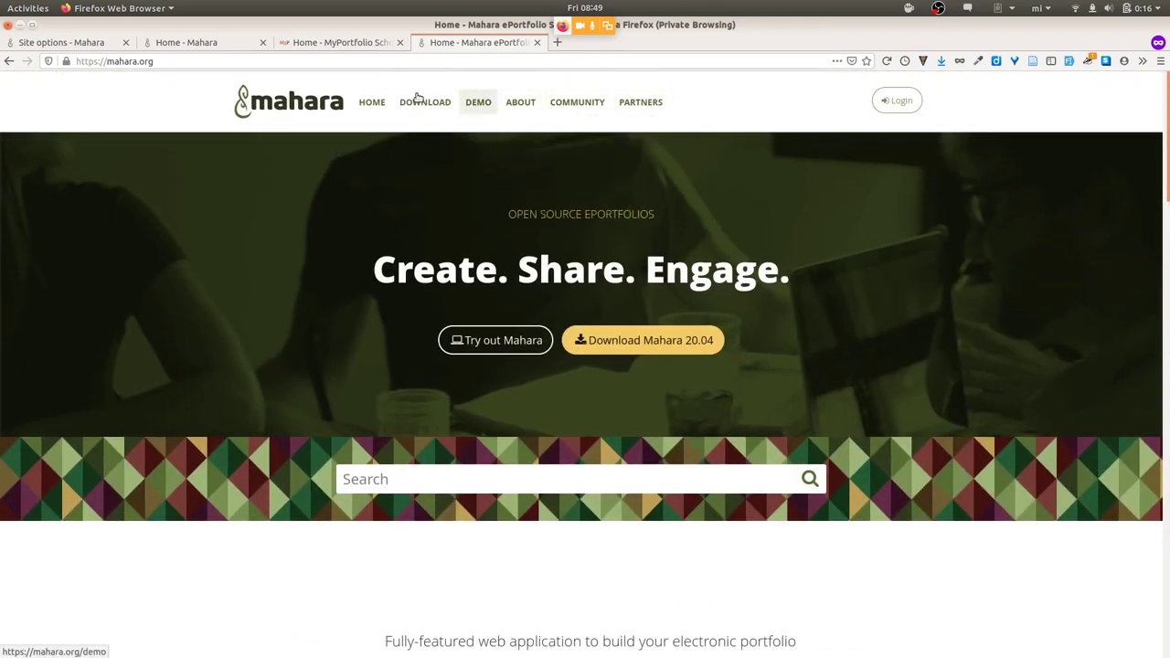
mouse_move(558, 104)
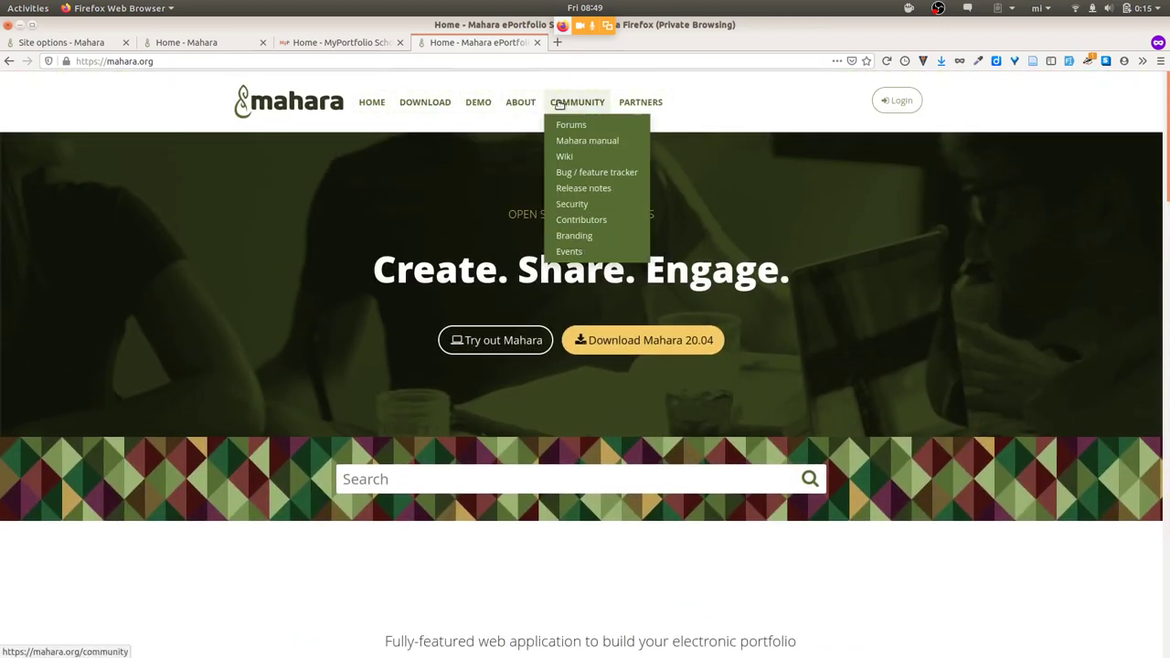
mouse_move(627, 110)
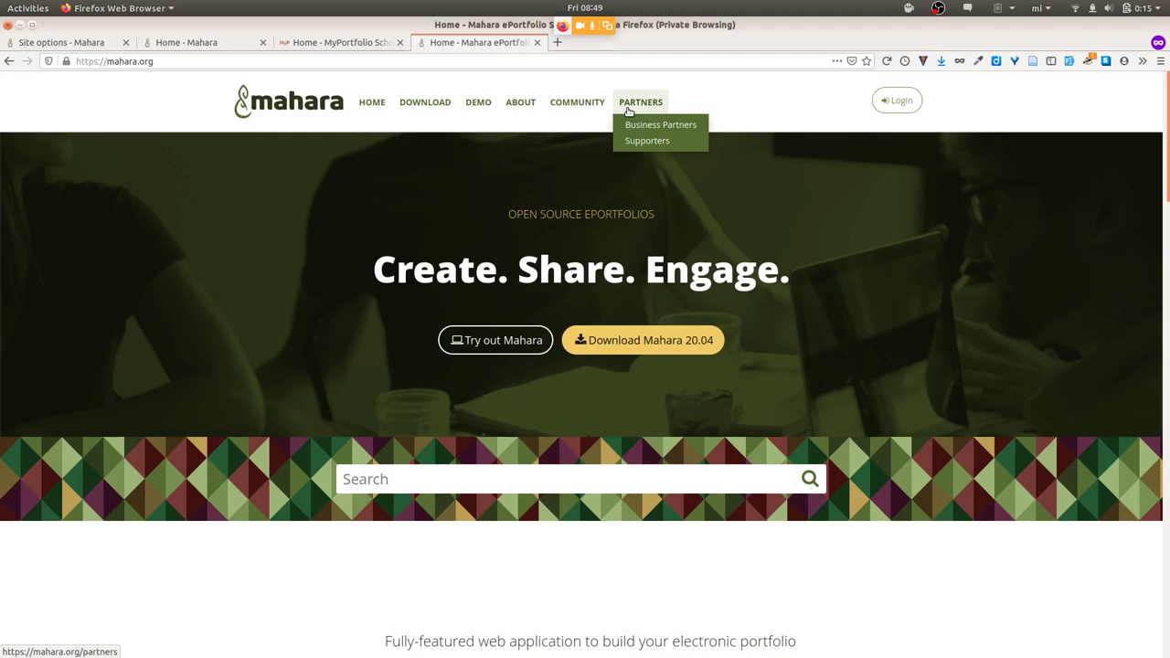
Return to the BigBlueButton meeting, stop sharing the screen and show slide 23 with the contact details.
key(alt+Tab)
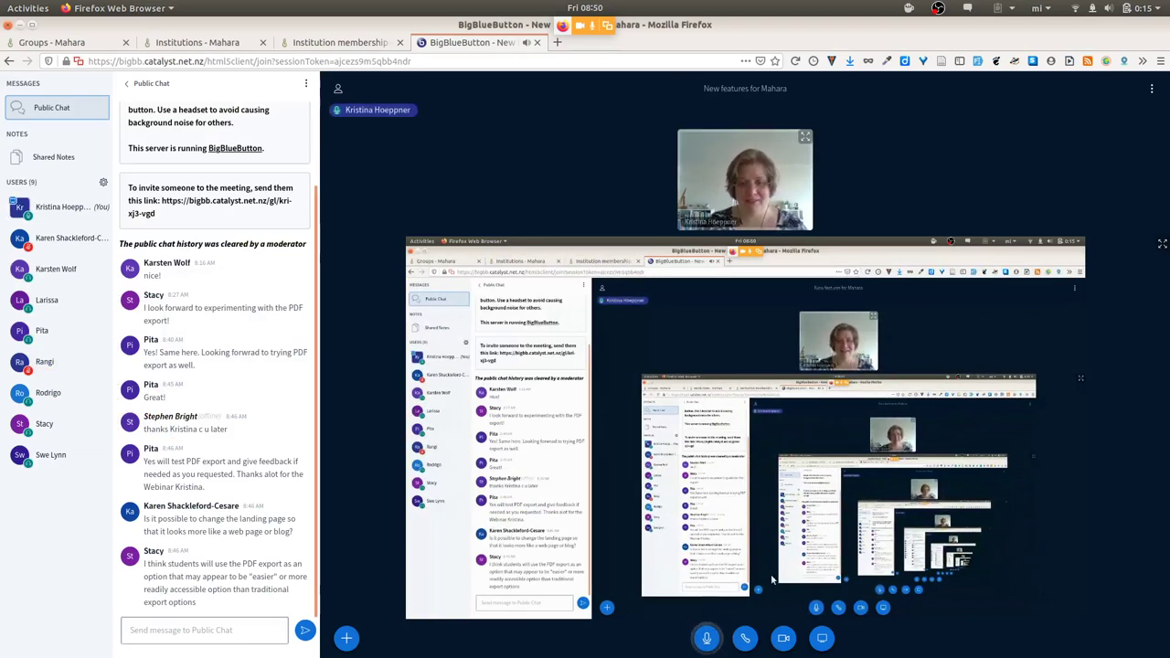
click(822, 638)
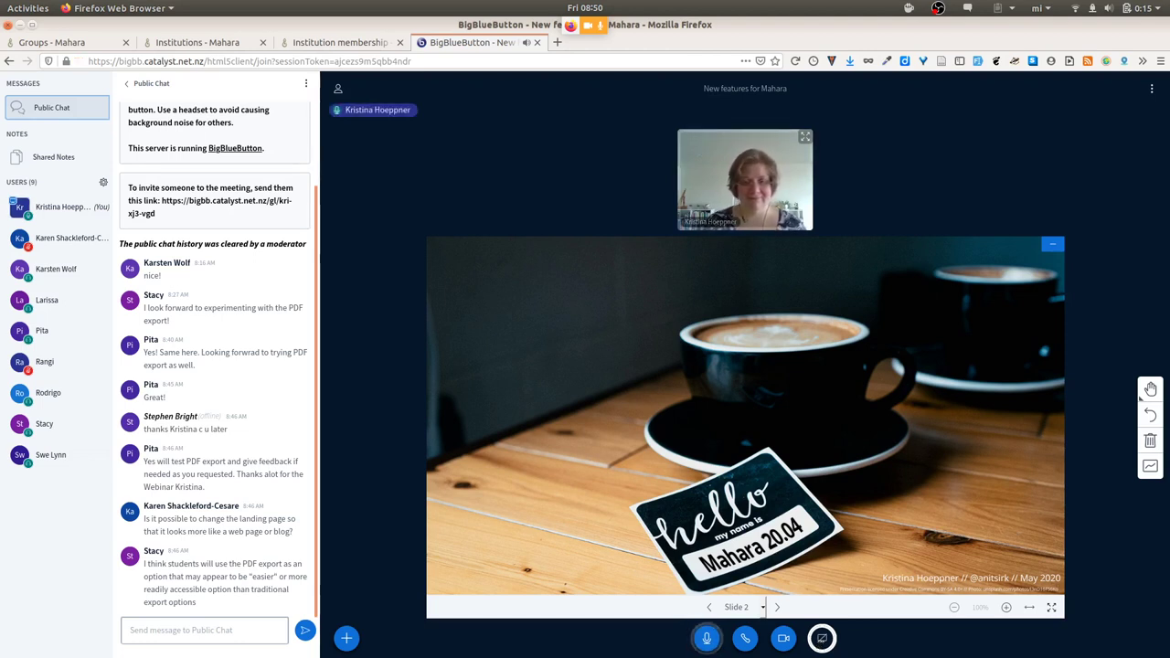
click(763, 607)
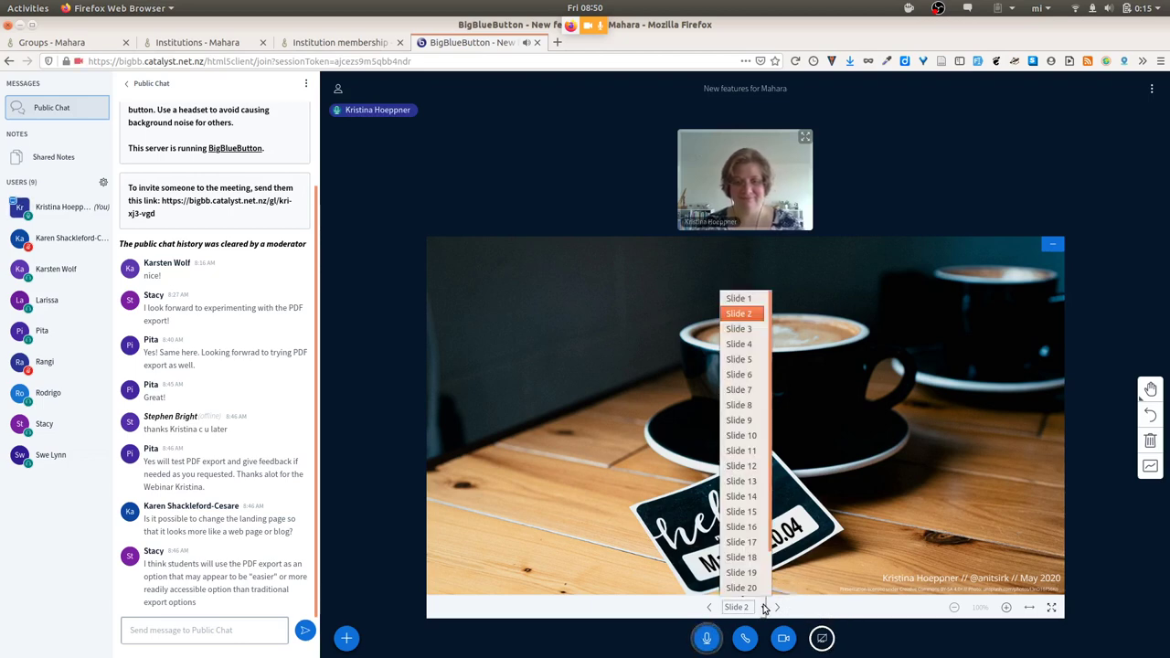
scroll(742, 592, down, 1)
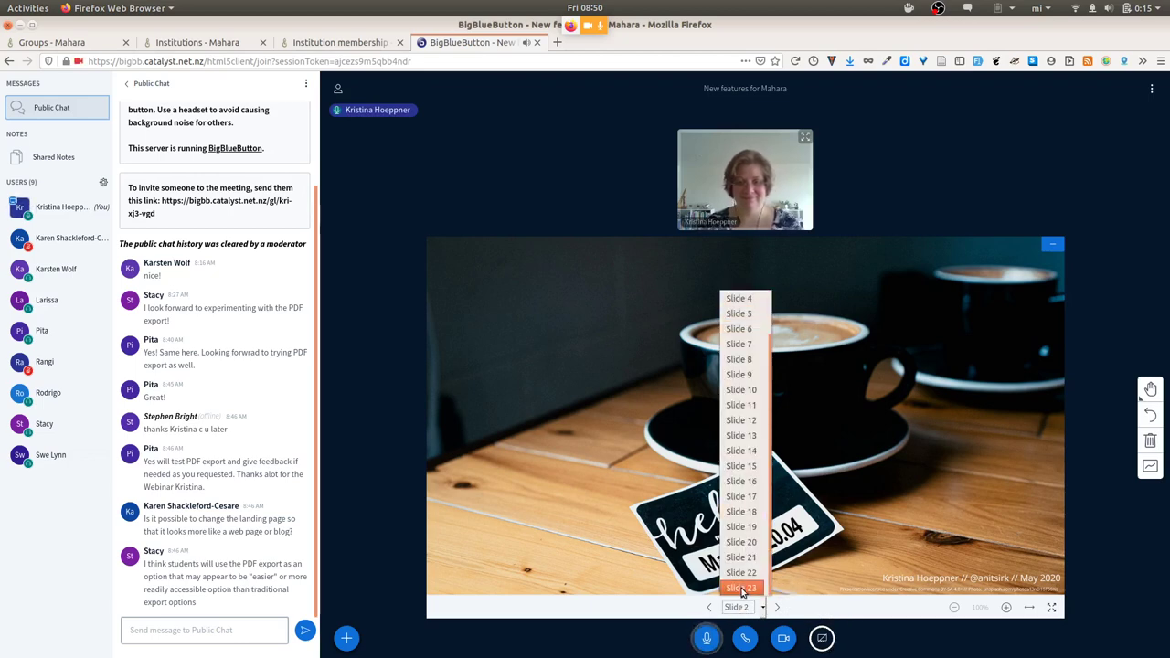
click(741, 588)
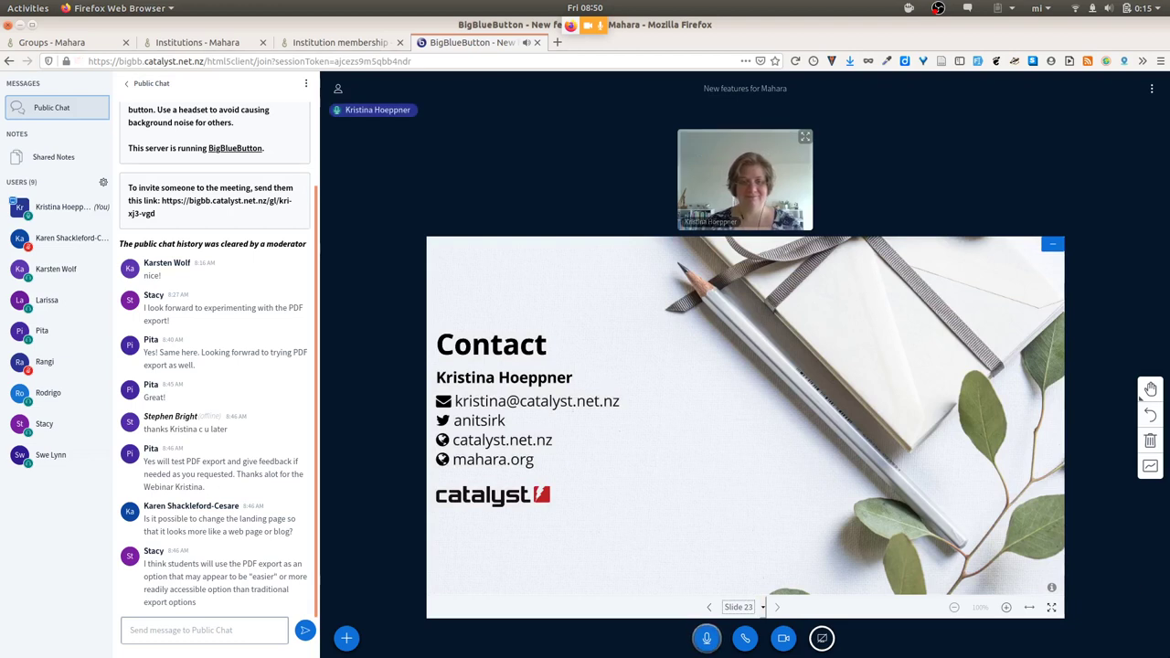